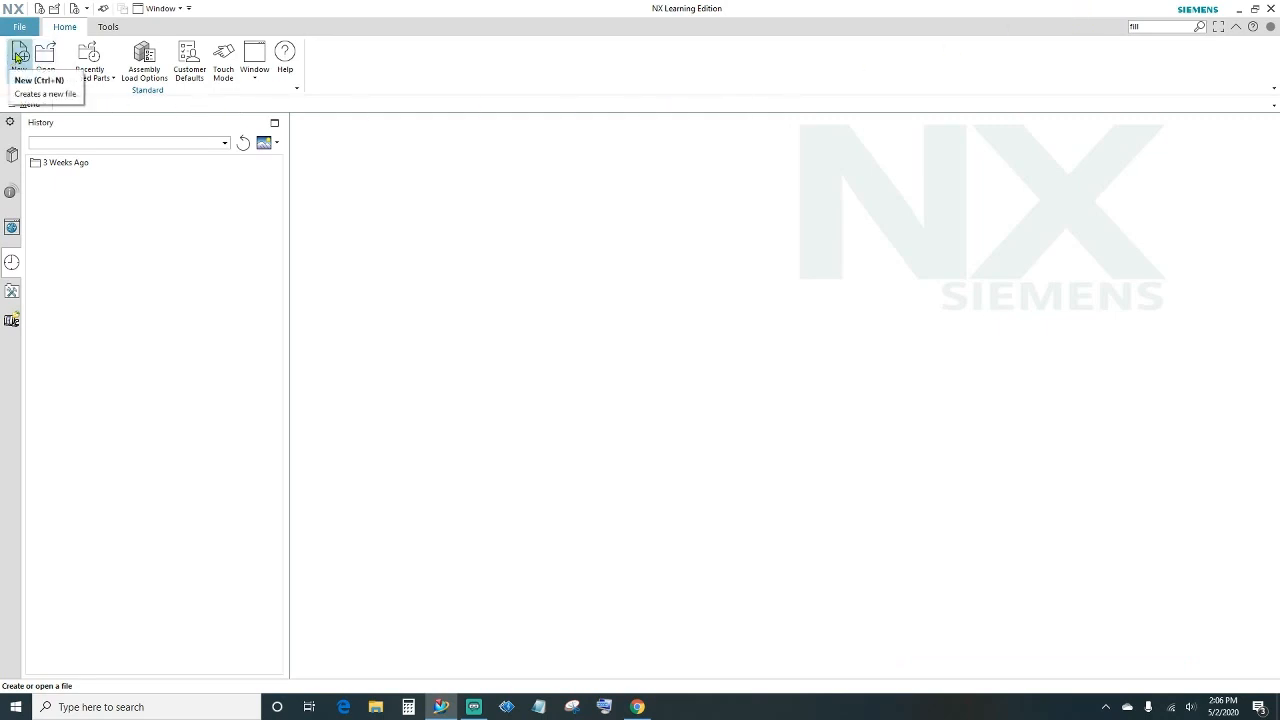
Create a new part file named "tea cup" from the Model template with units in millimetres
click(17, 57)
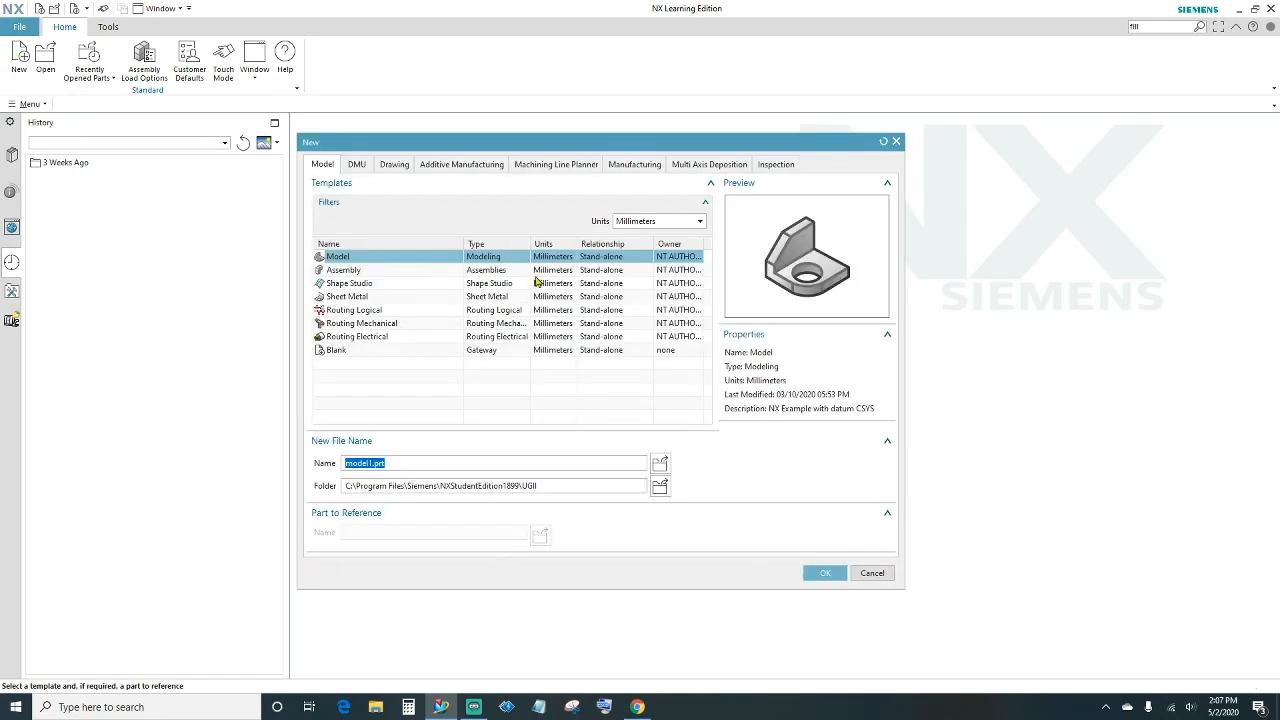
click(698, 222)
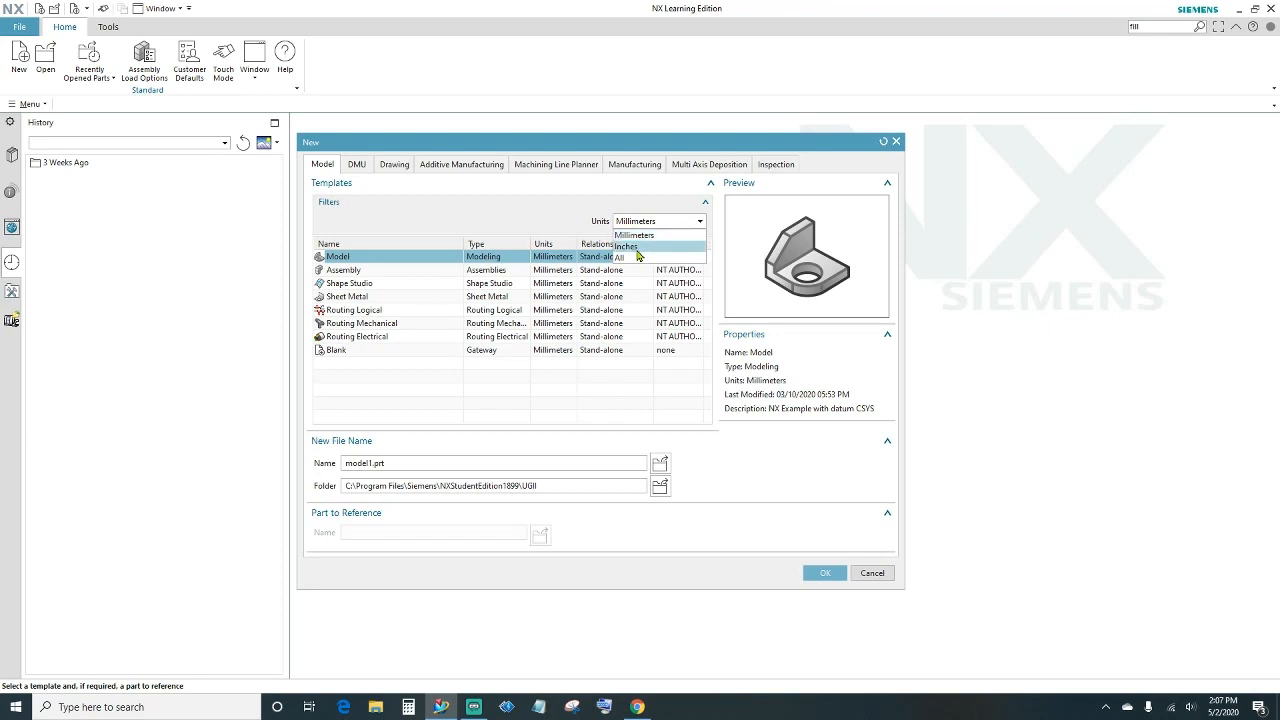
click(648, 236)
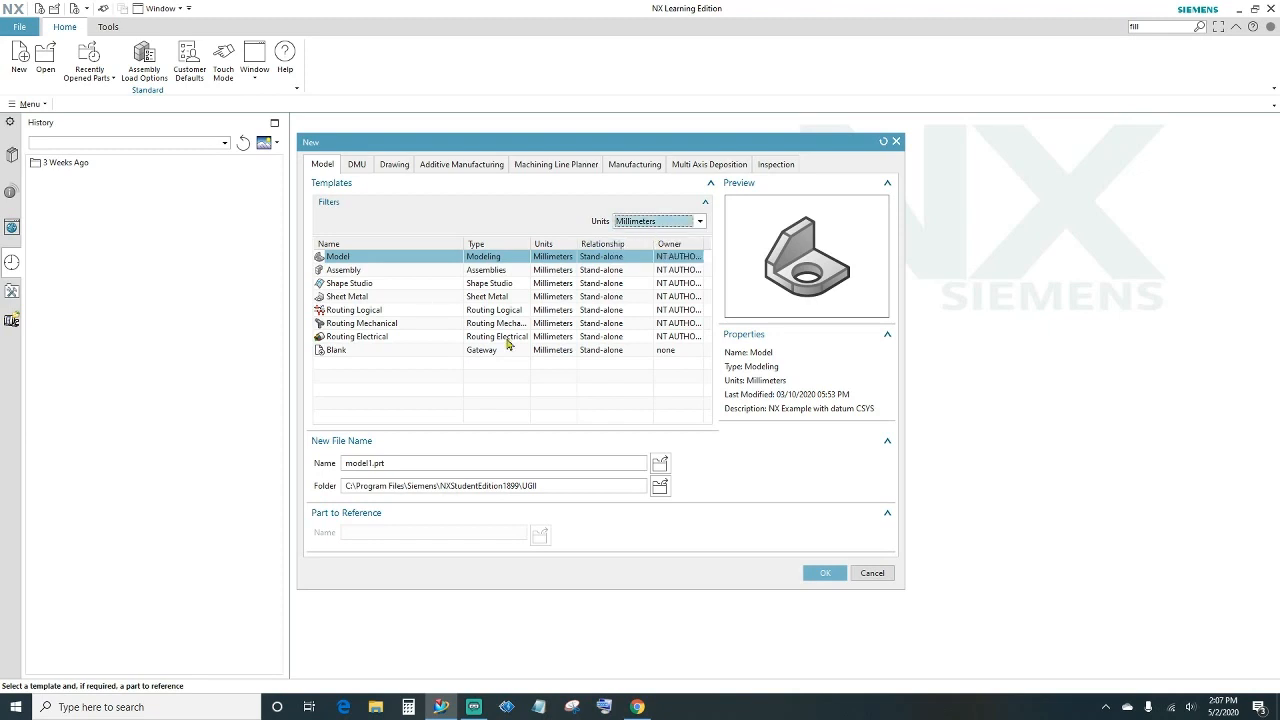
click(387, 462)
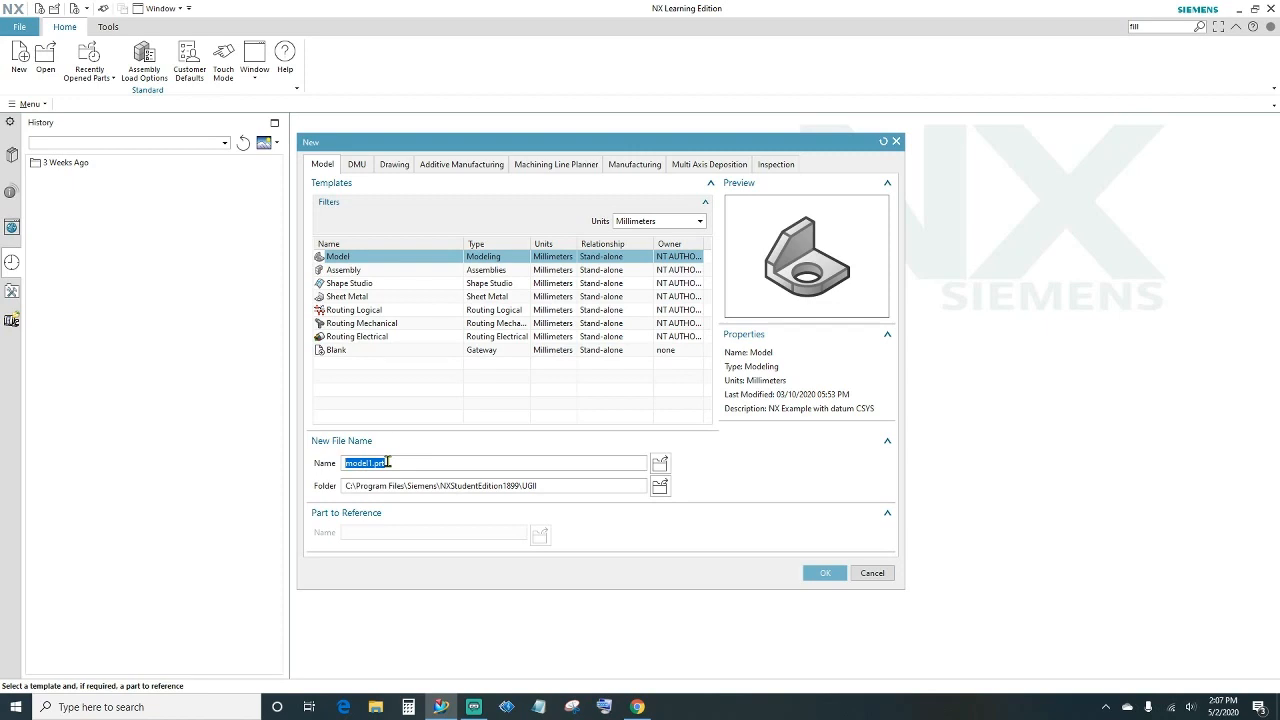
text(tes)
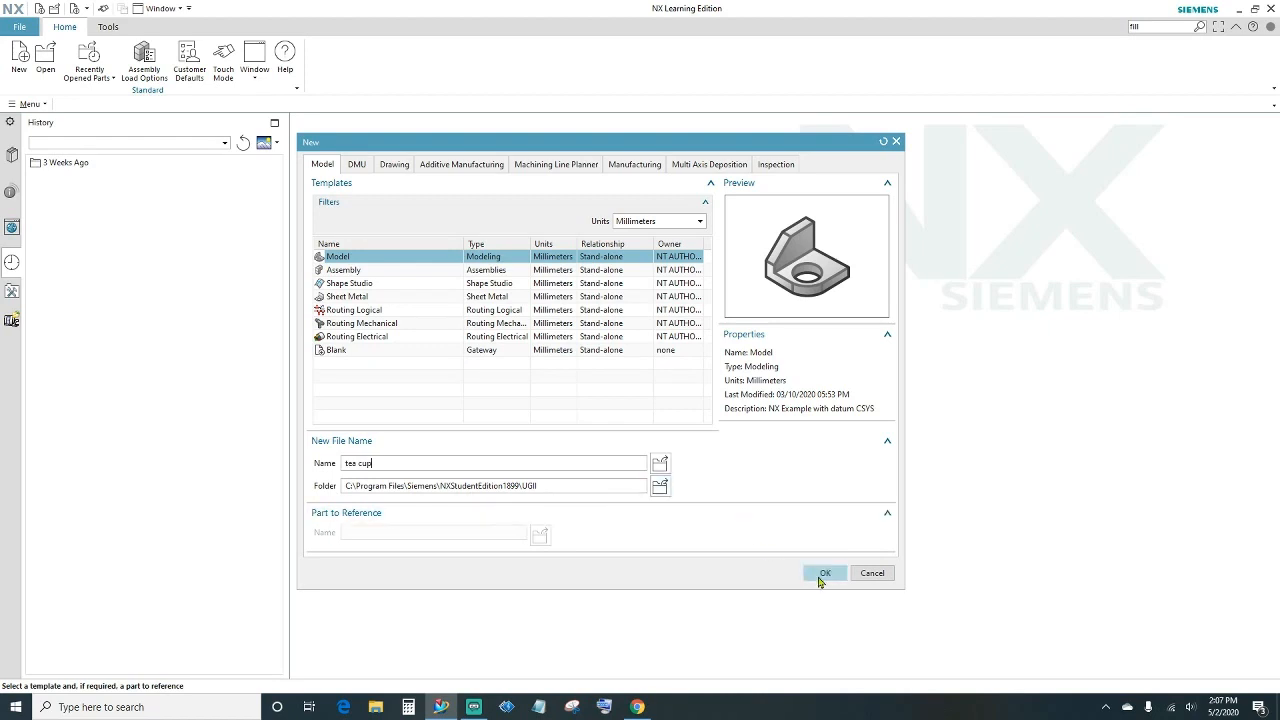
click(822, 573)
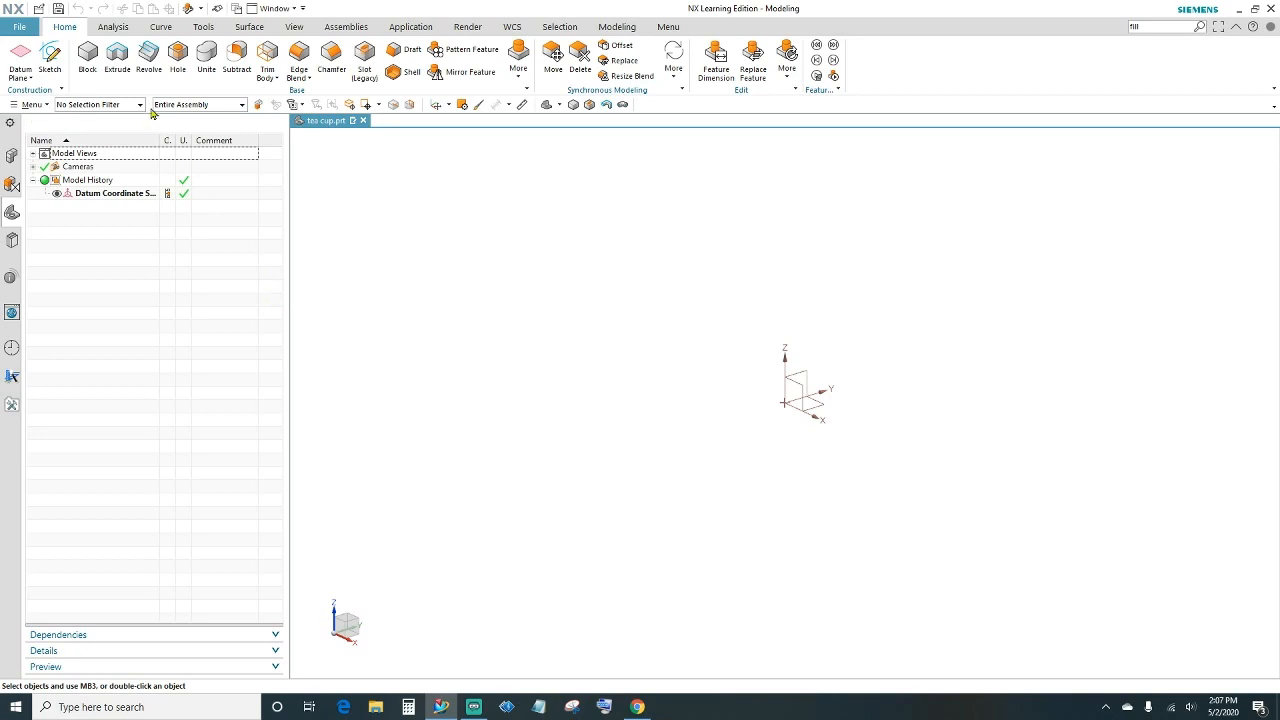
Check the active sketch, inactive sketch and general settings in the Sketch Preferences and accept them
click(19, 28)
mouse_move(42, 133)
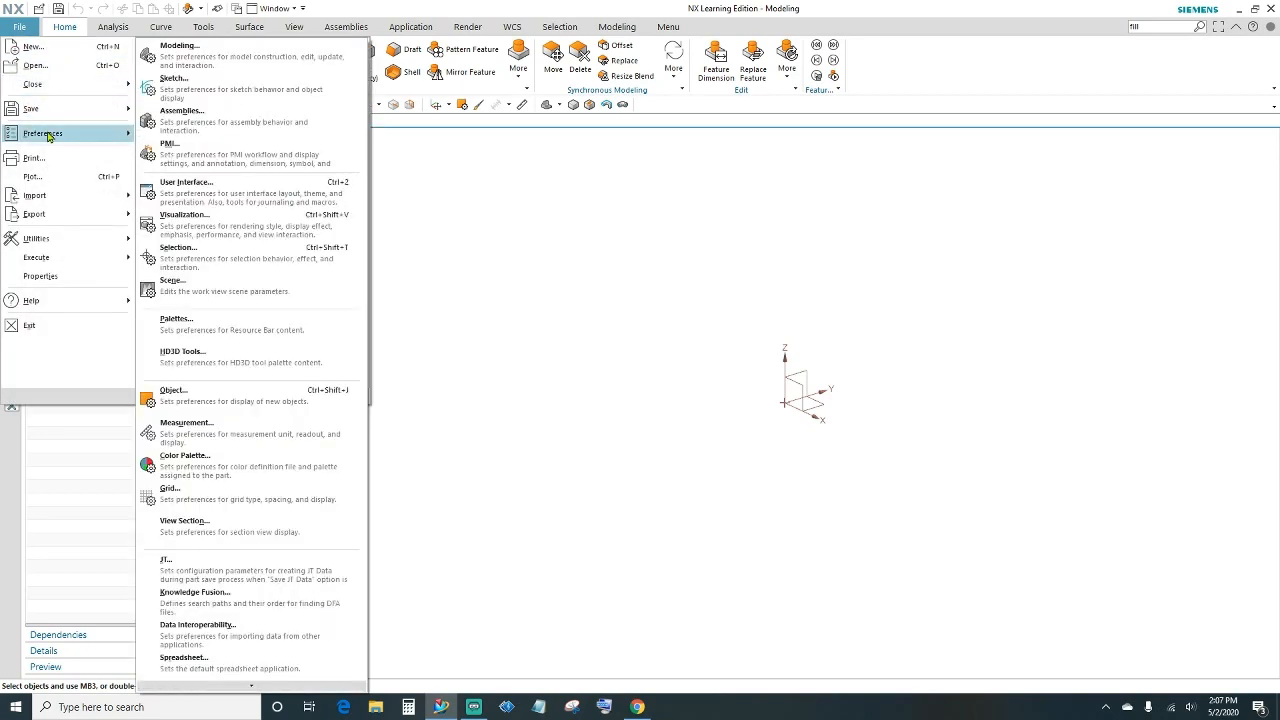
click(177, 92)
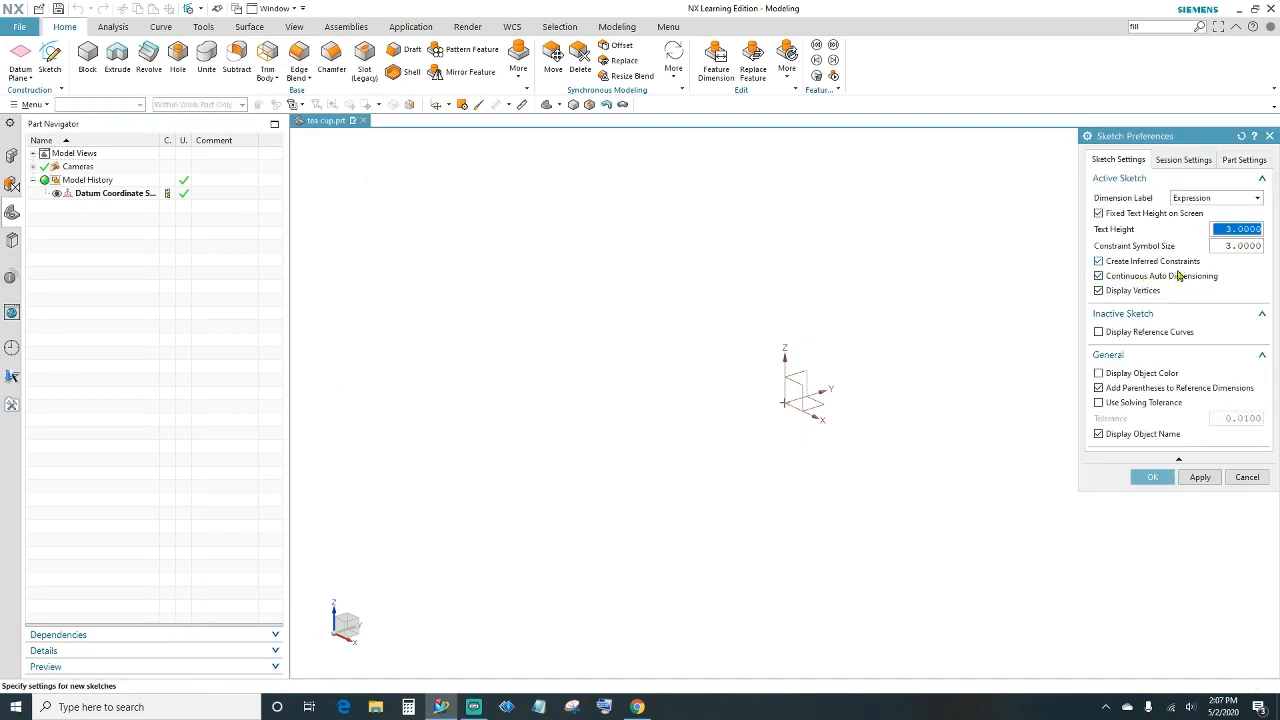
click(1152, 477)
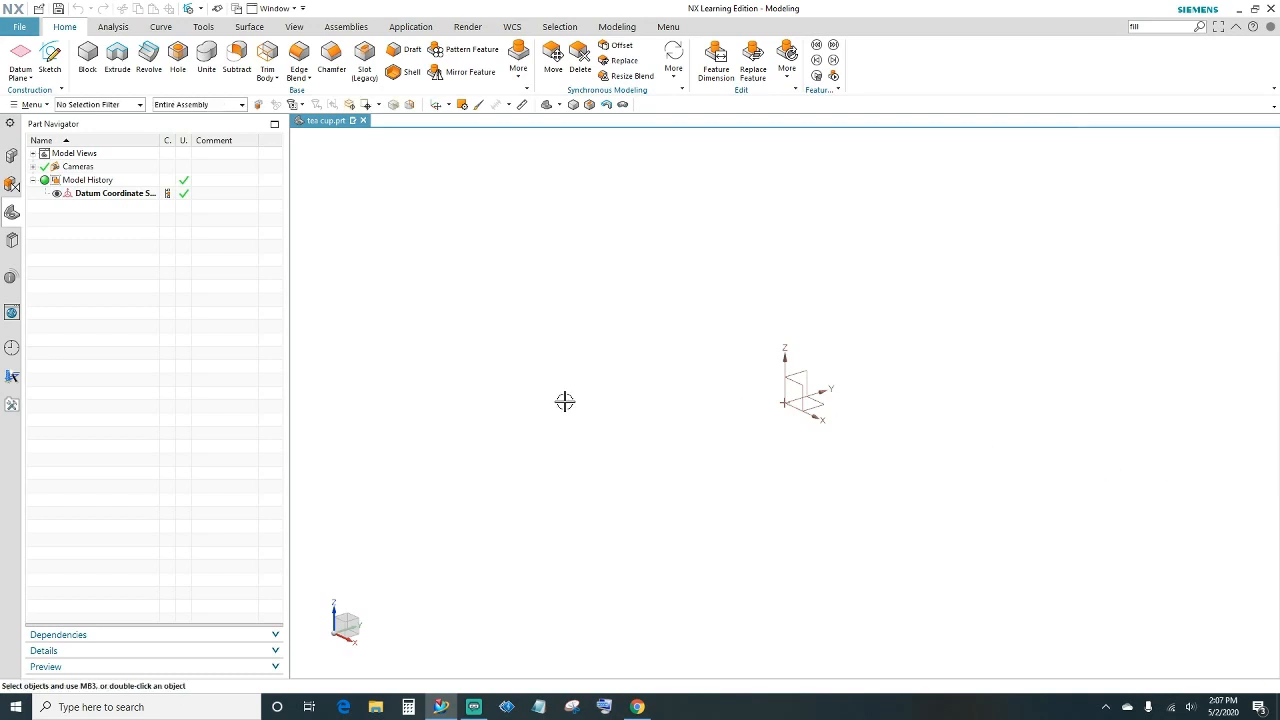
In a new XY-plane sketch, draw a 30 mm horizontal line ending about 130 mm left of and 144 mm above the origin
click(50, 56)
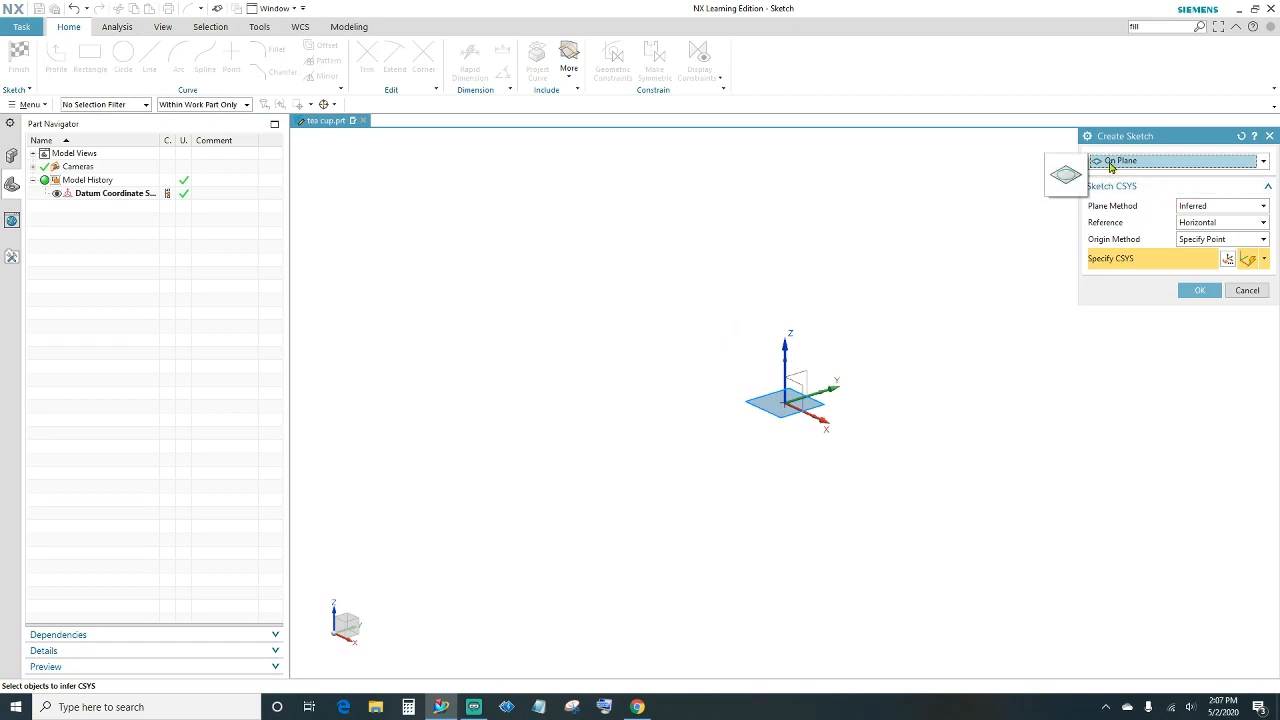
click(1199, 291)
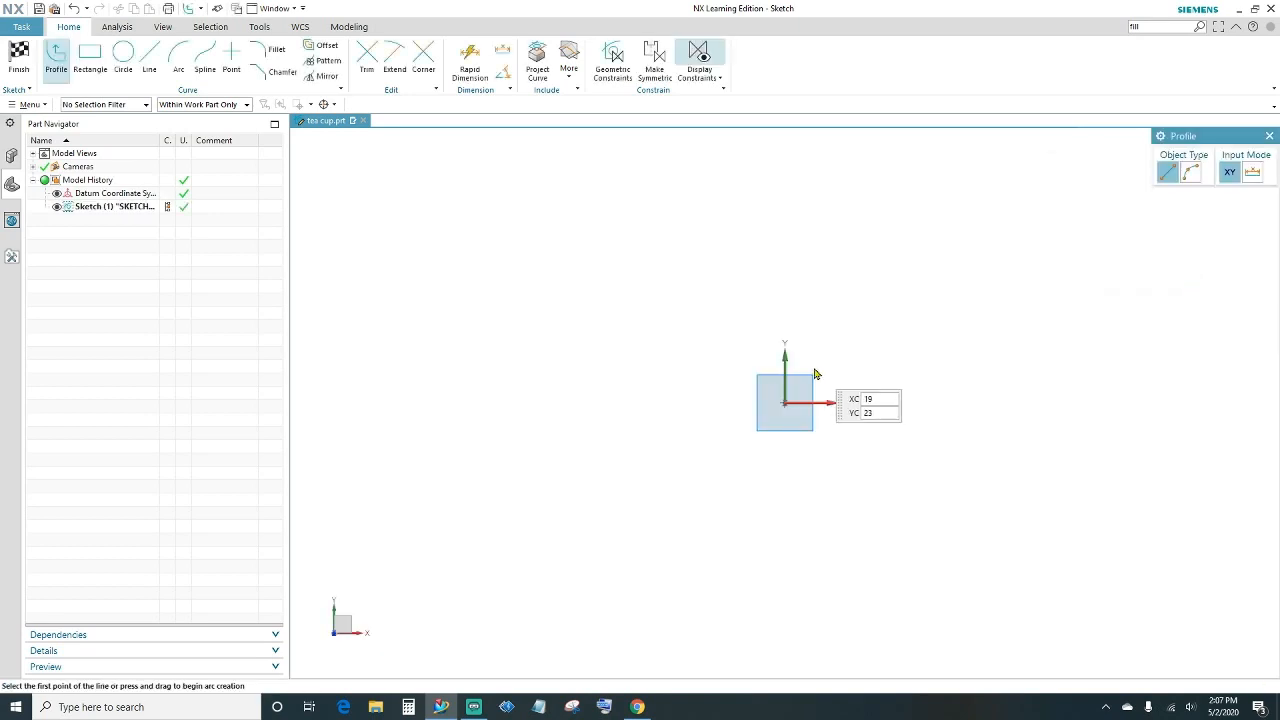
click(149, 58)
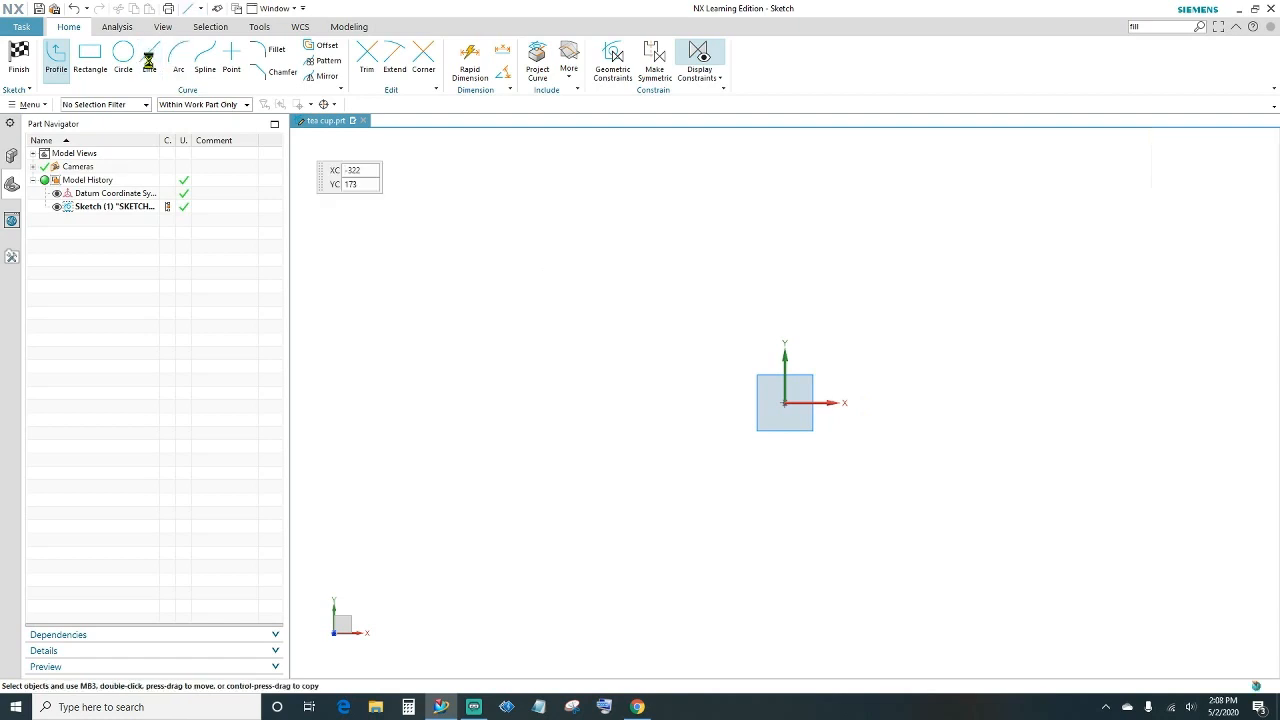
click(541, 183)
text(30)
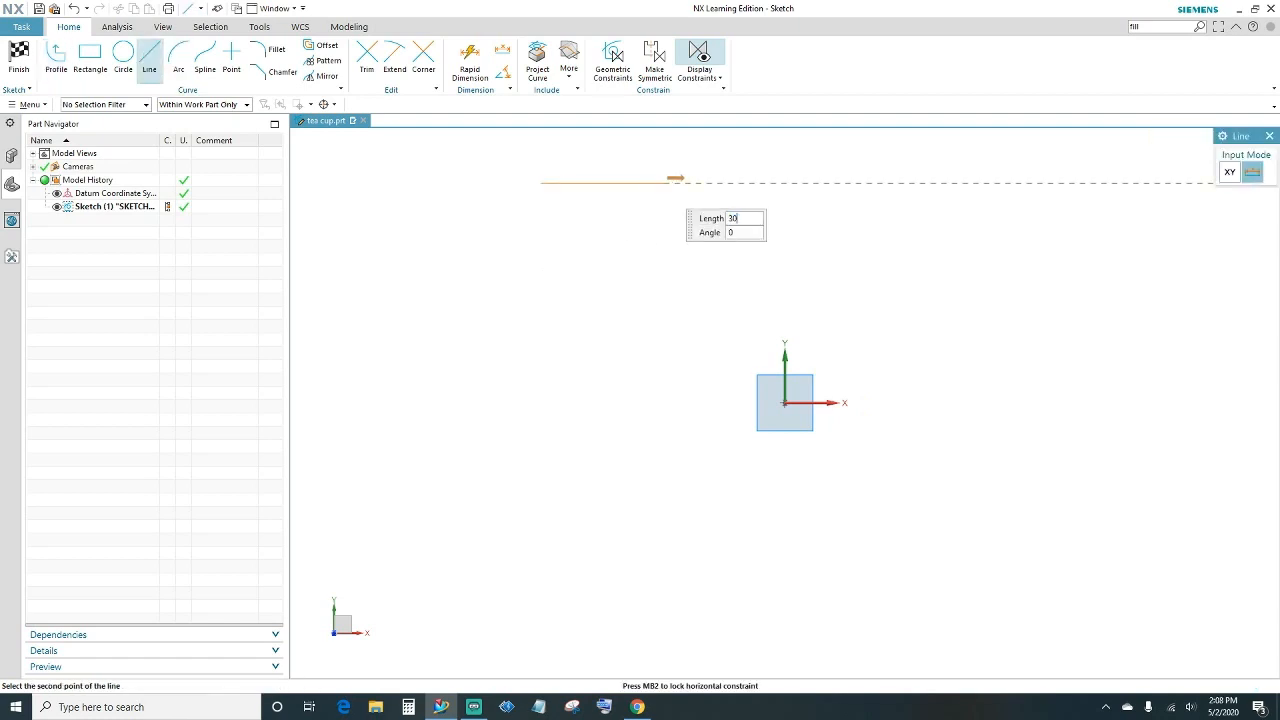
key(Tab)
key(Return)
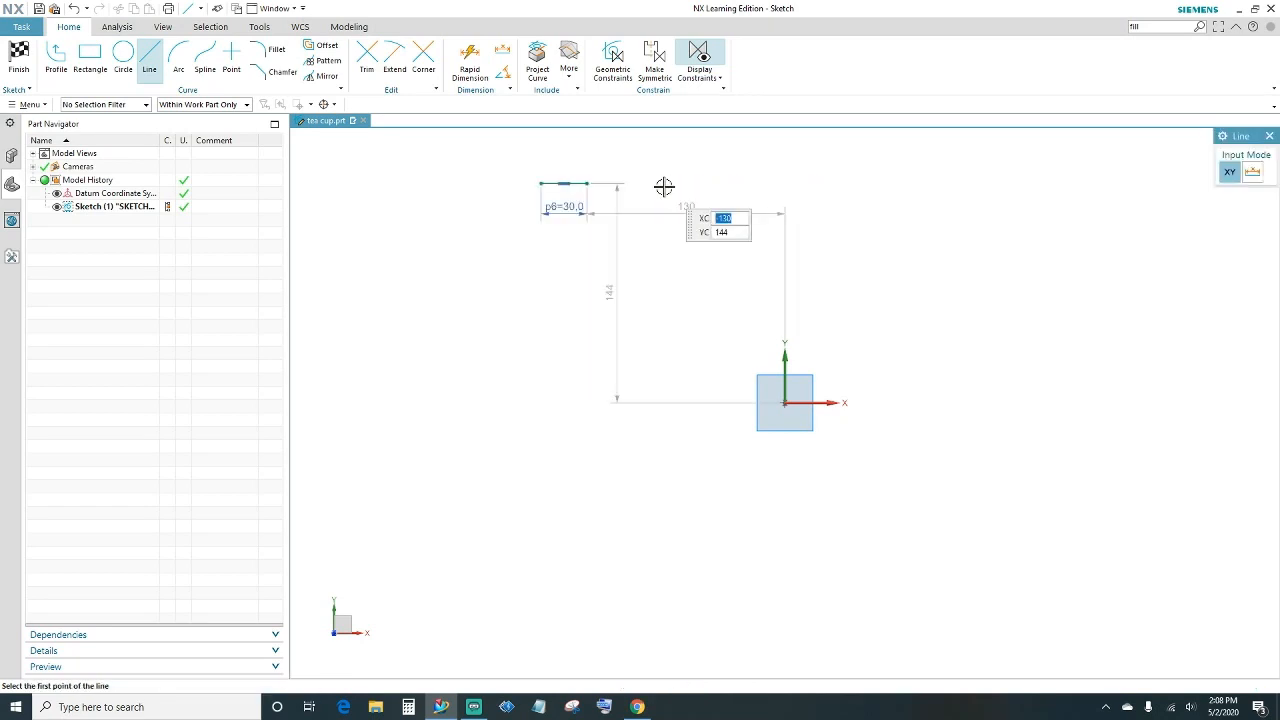
Draw a 100 mm vertical line straight down from the left end of the horizontal line
click(539, 183)
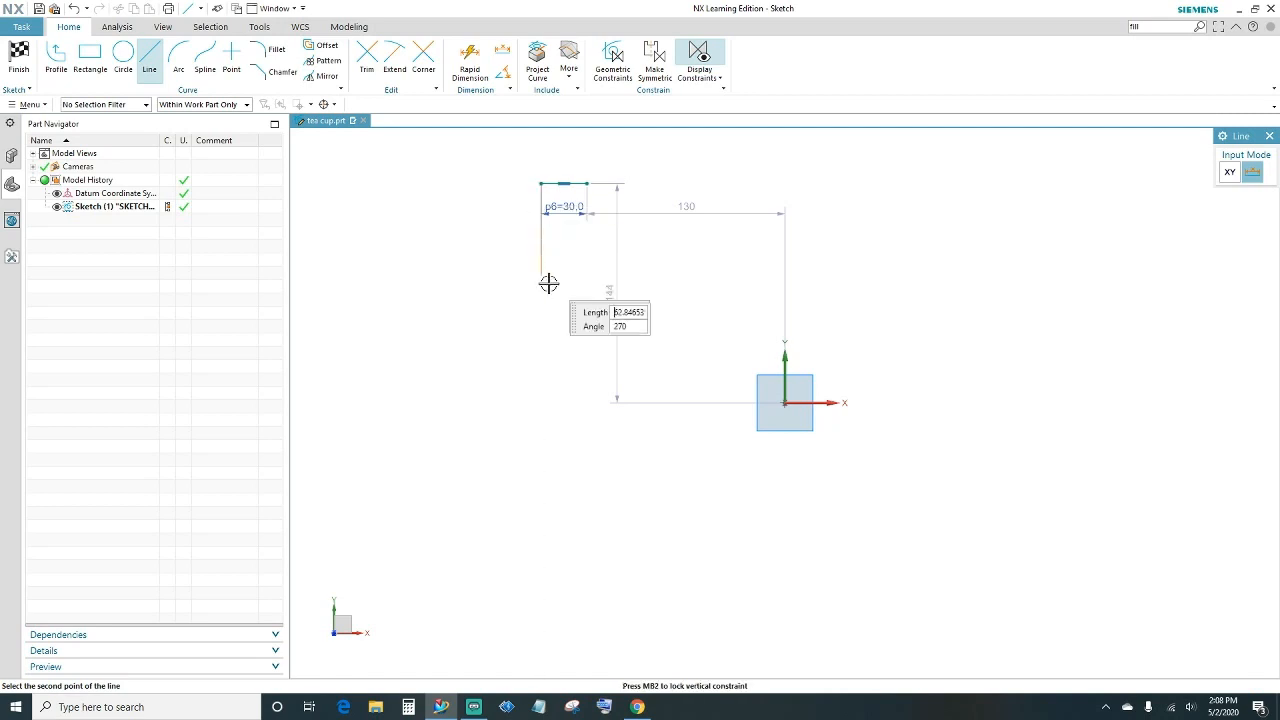
text(100)
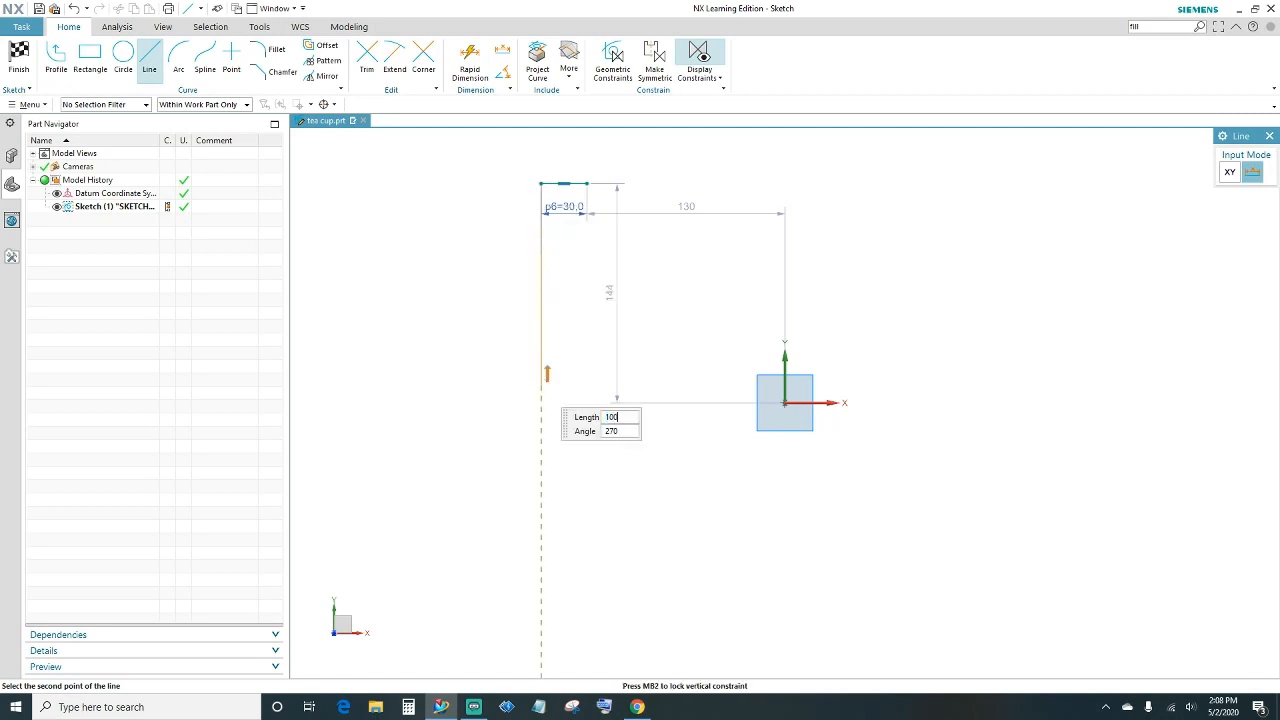
key(Tab)
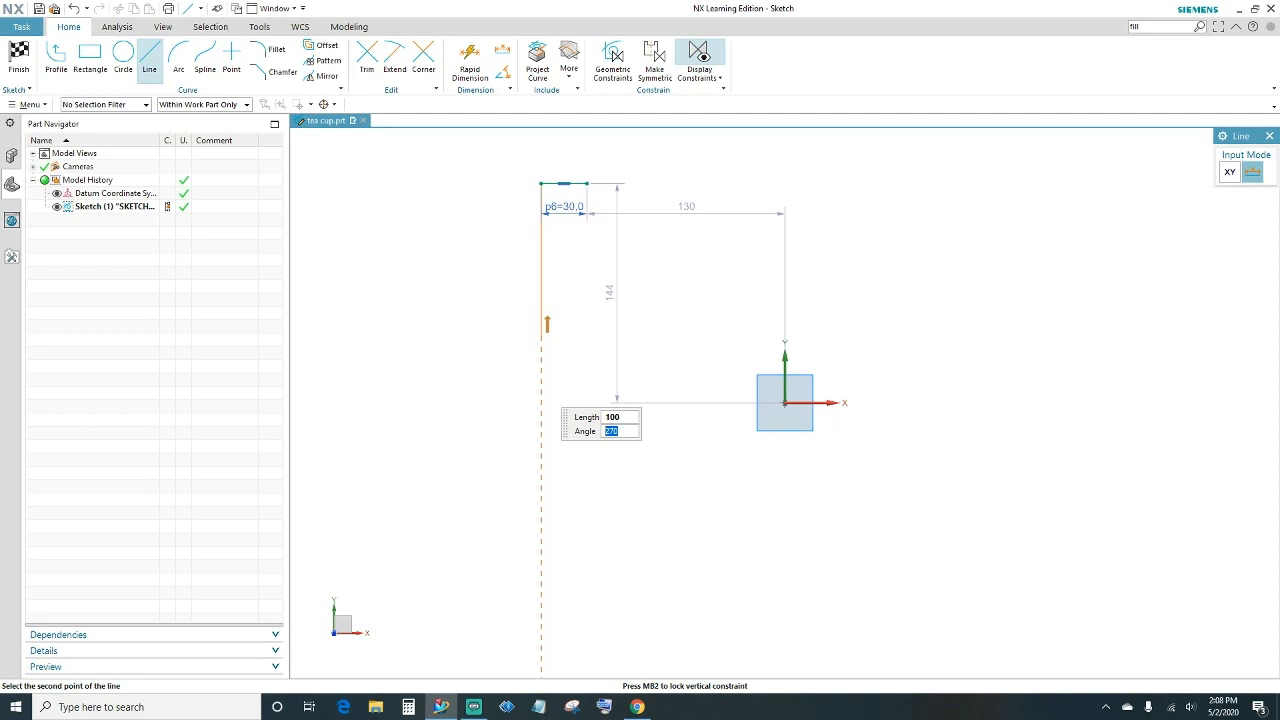
key(Return)
scroll(594, 266, up, 3)
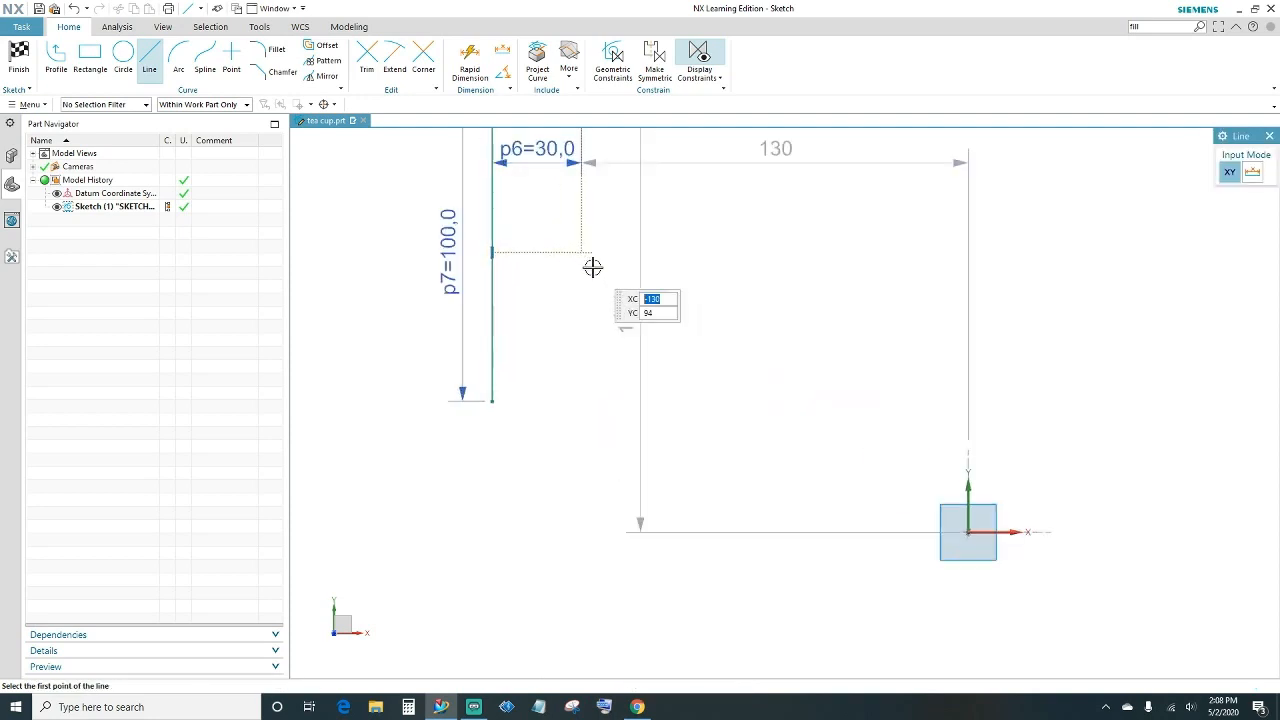
mouse_move(563, 249)
shift+middle_down()
mouse_move(580, 400)
mouse_move(567, 412)
shift+middle_up()
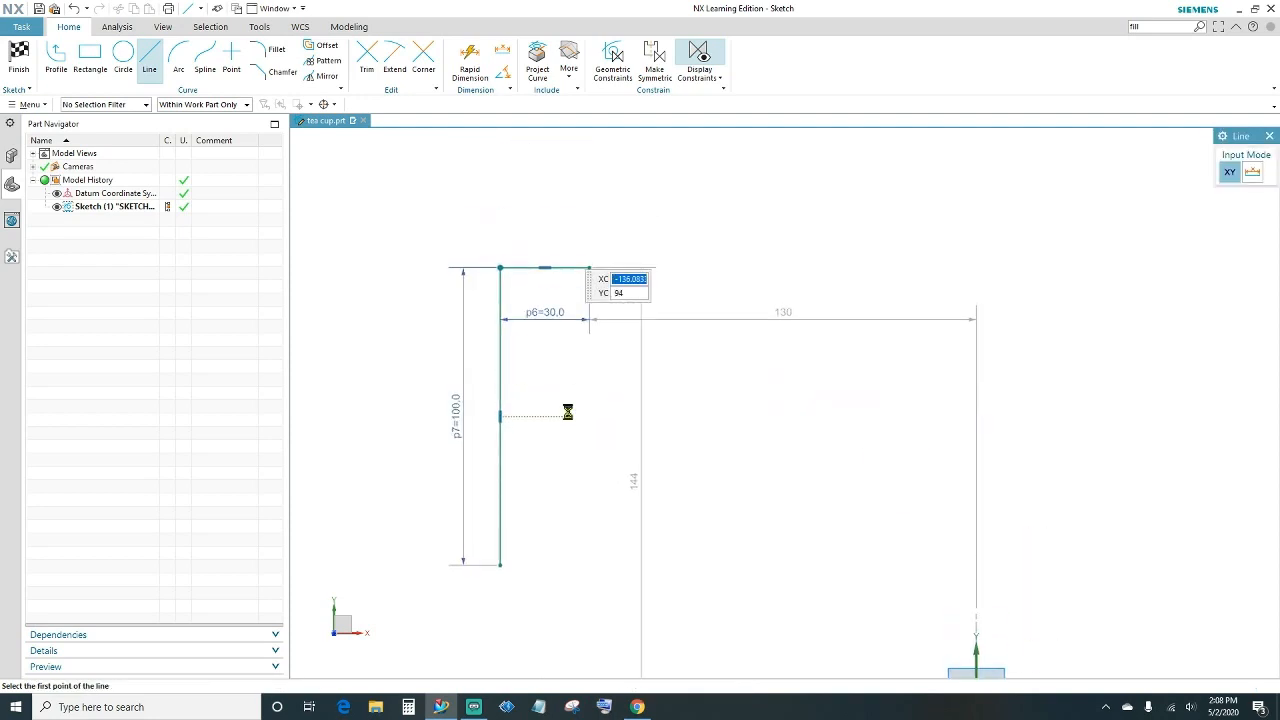
key(Escape)
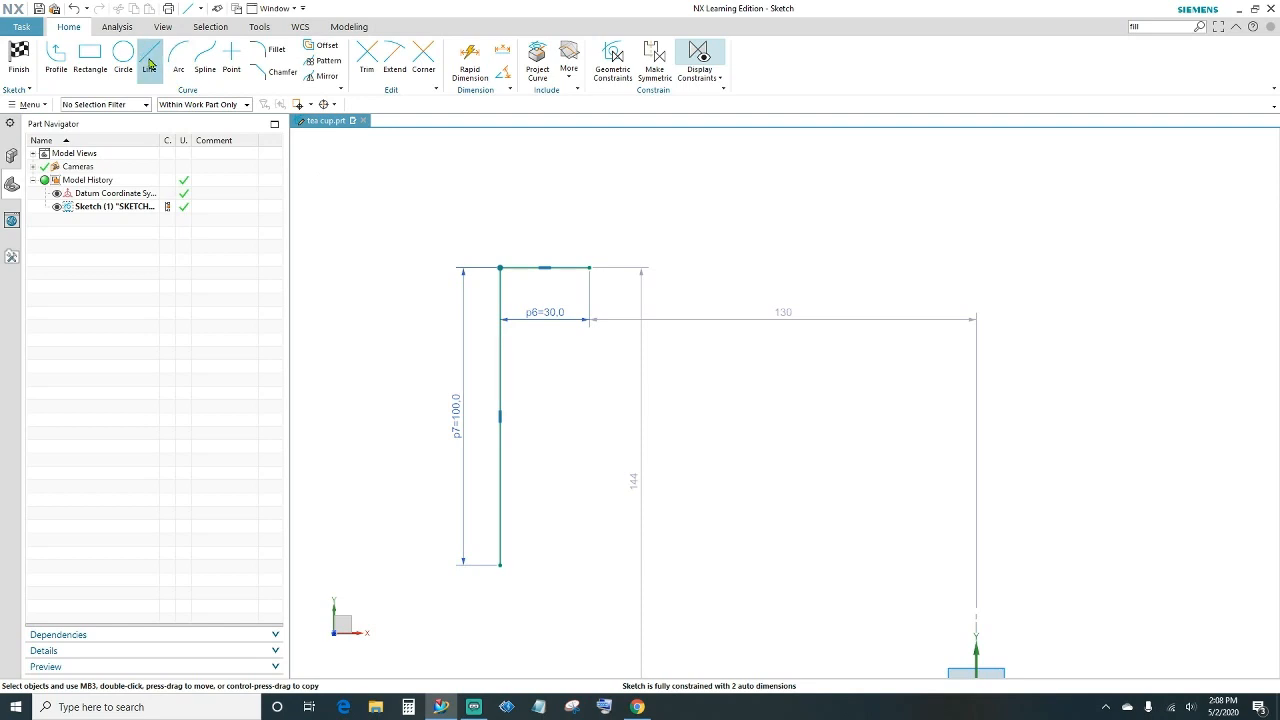
Draw a slanted line about 57 mm long from the horizontal line's right end, leaning inward toward the vertical line at about 79°
click(164, 56)
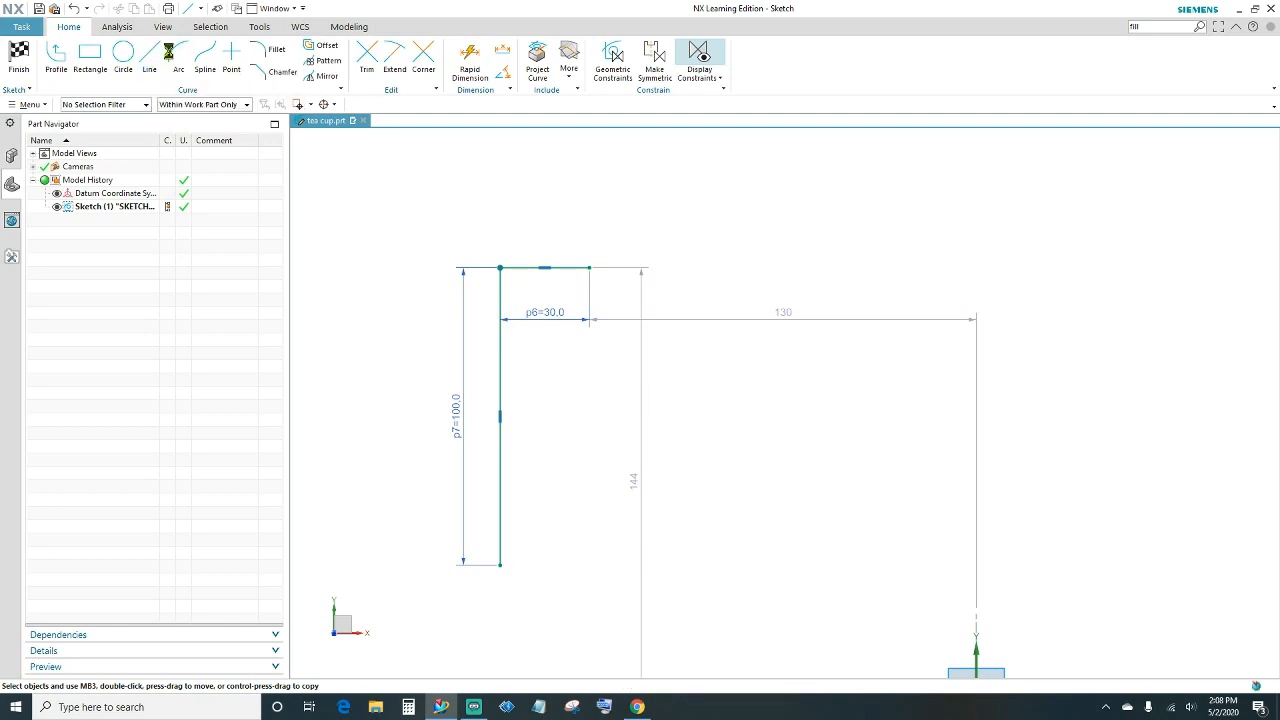
click(148, 62)
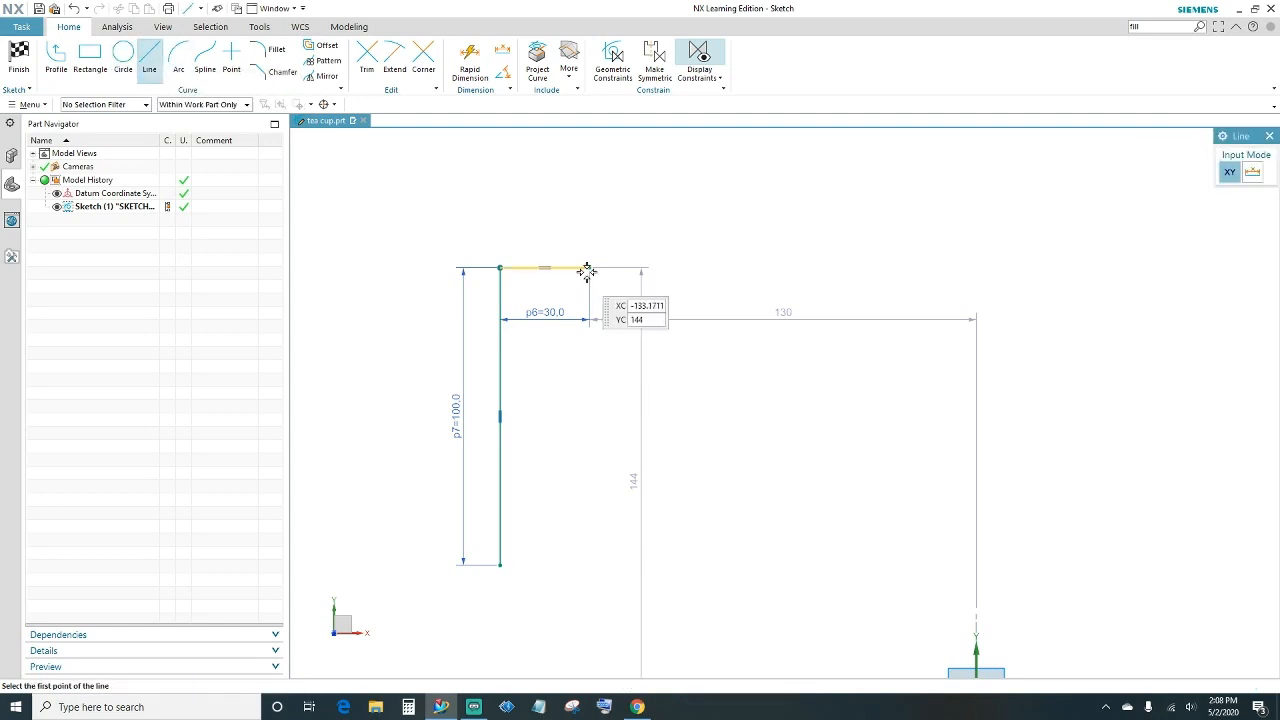
click(590, 267)
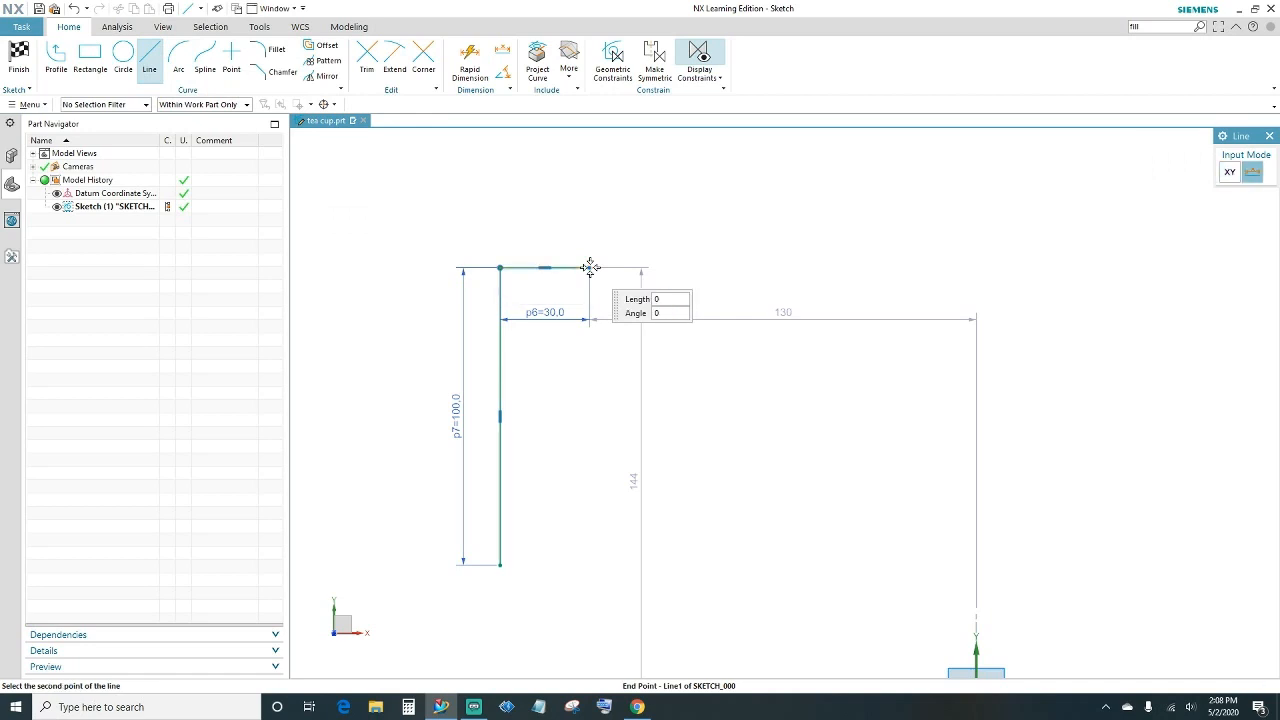
click(557, 433)
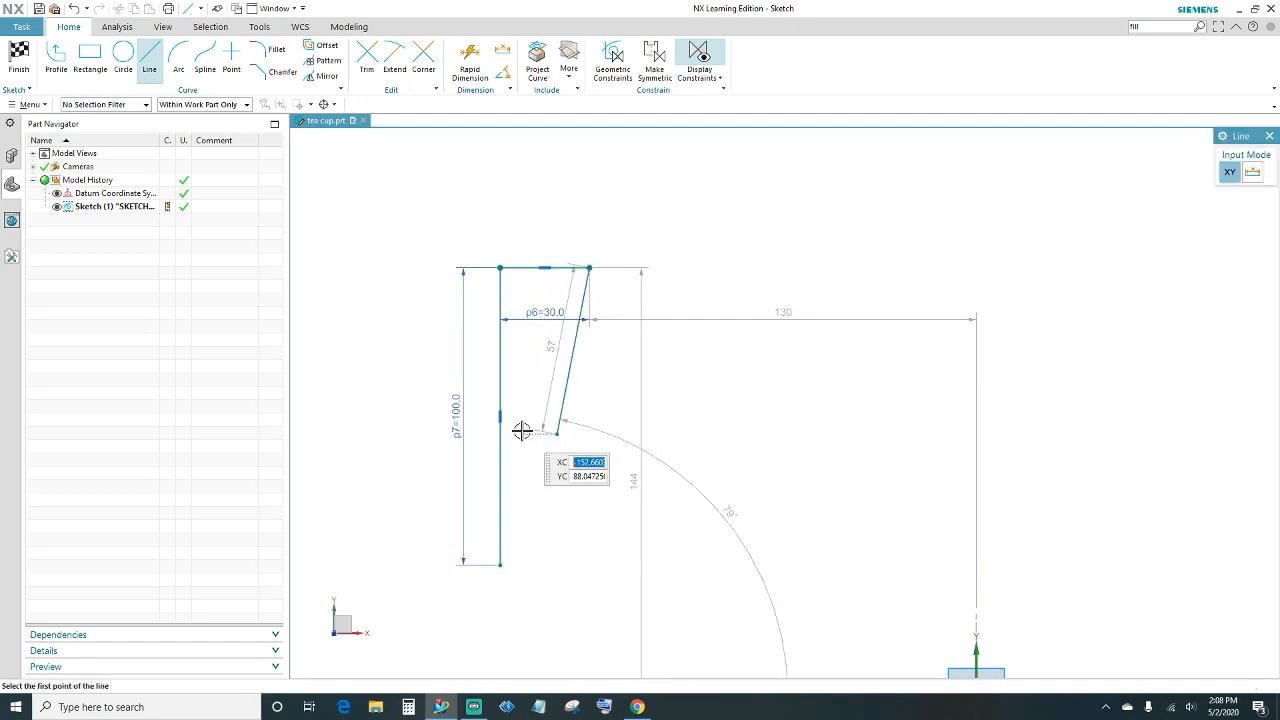
key(Escape)
Draw a downward-bulging arc of about 19.6 mm radius from the slanted line's lower end to the vertical line
click(172, 60)
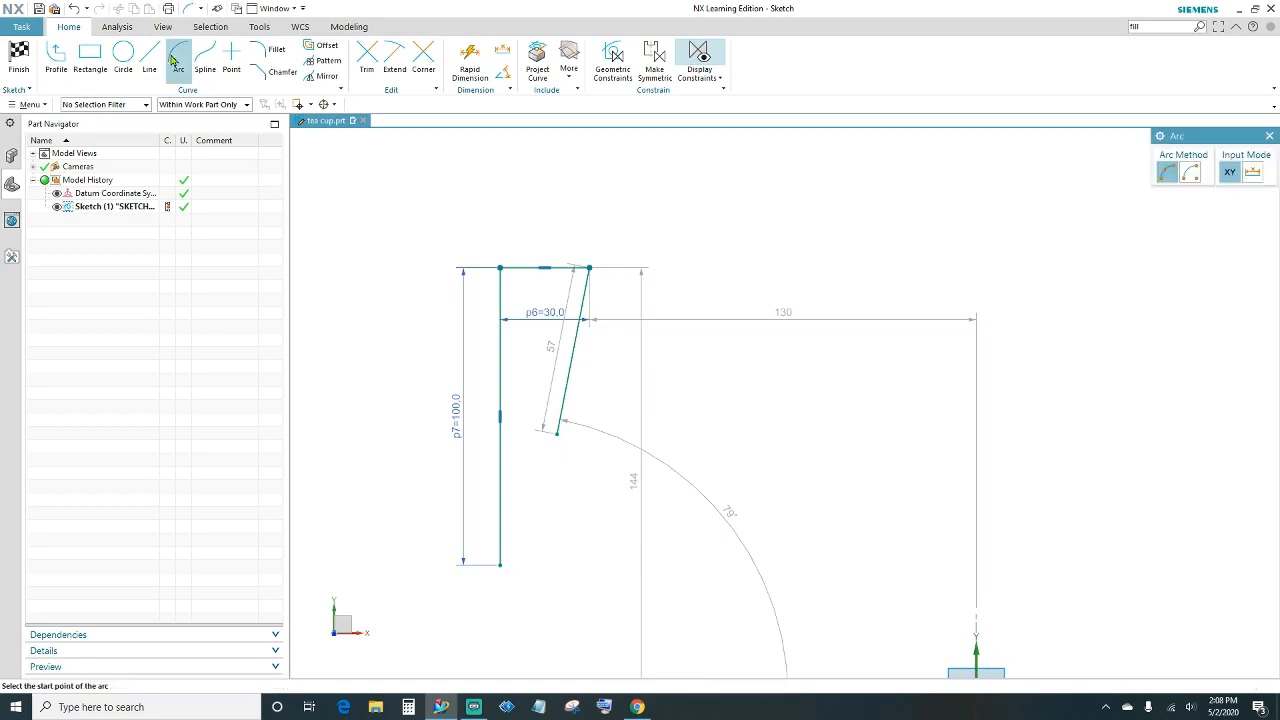
scroll(515, 440, up, 3)
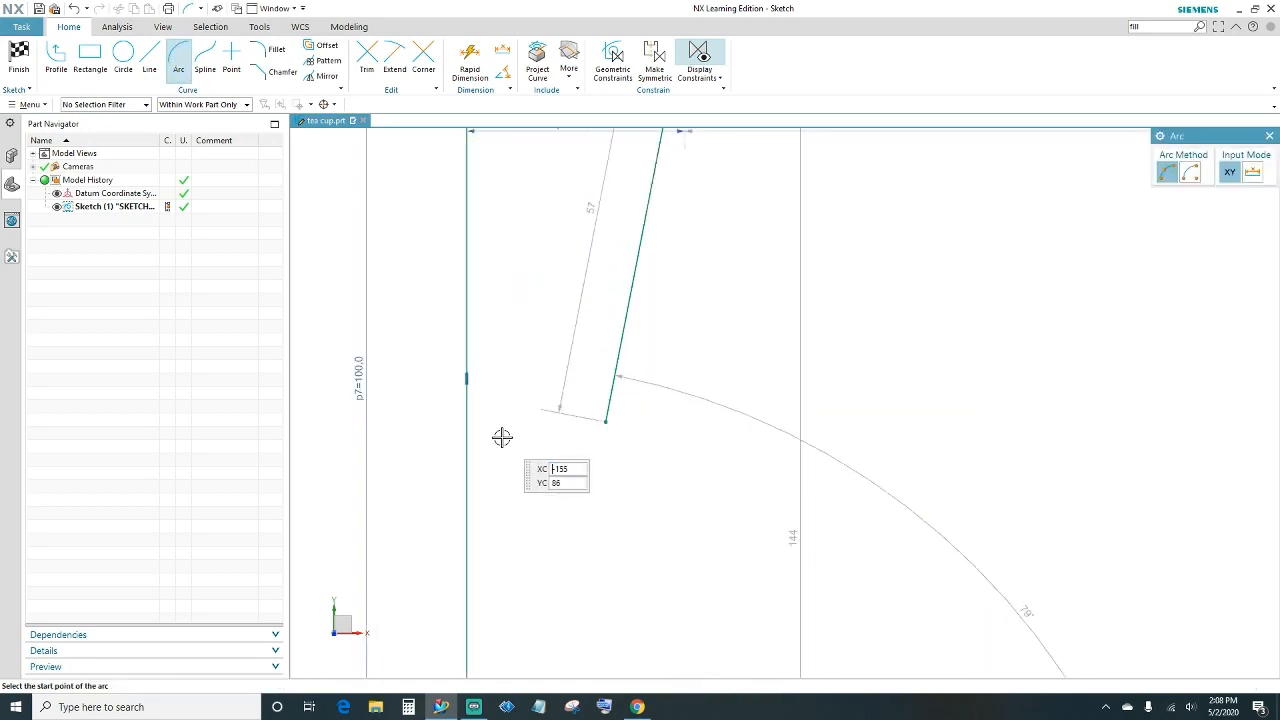
click(604, 428)
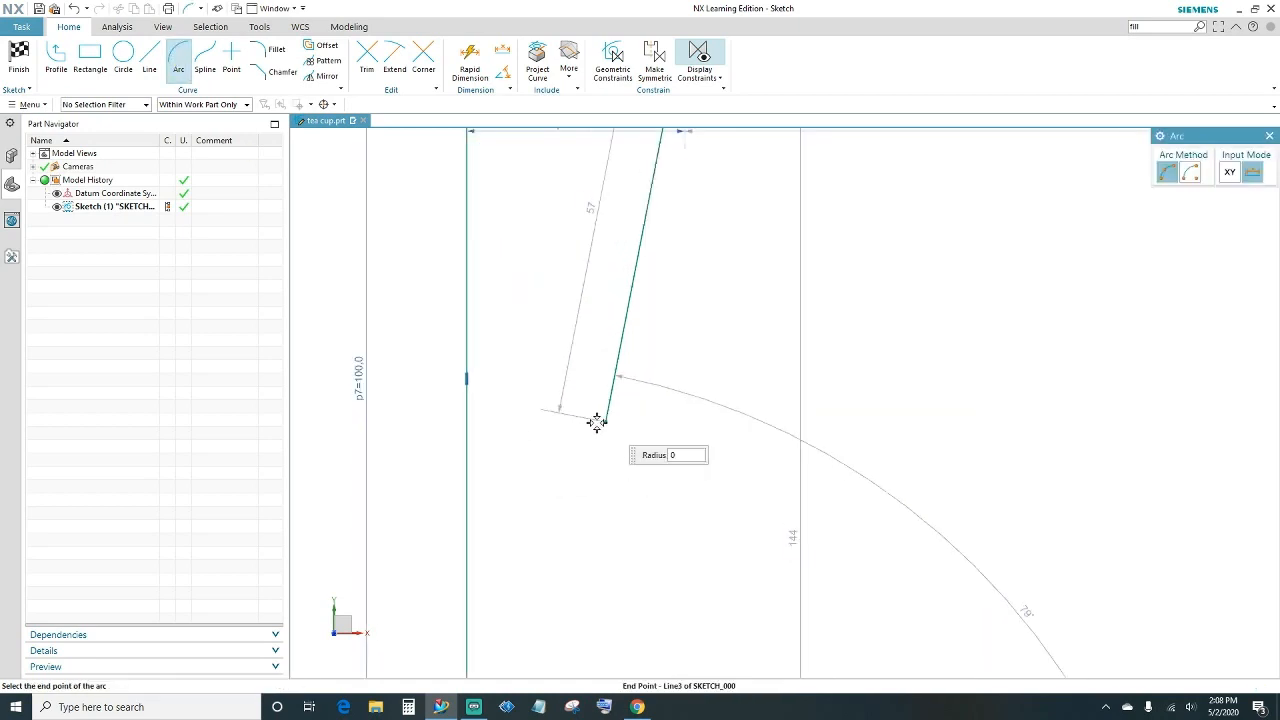
click(467, 424)
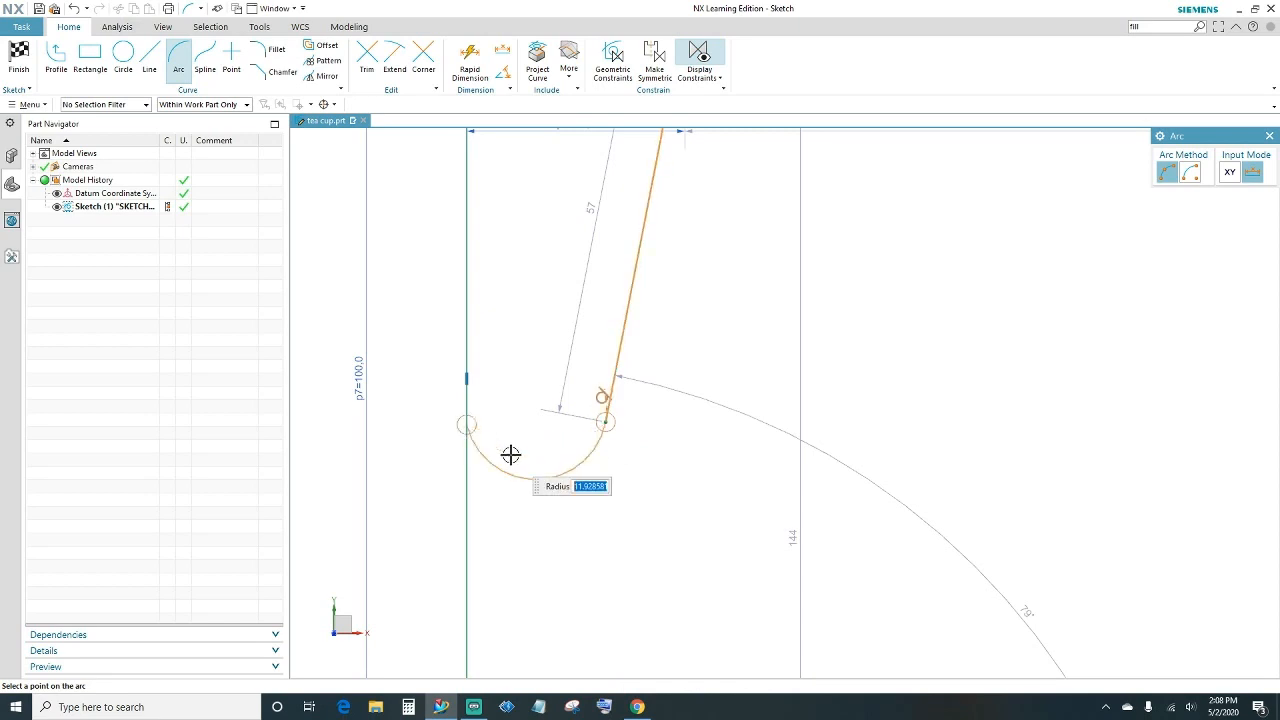
click(509, 440)
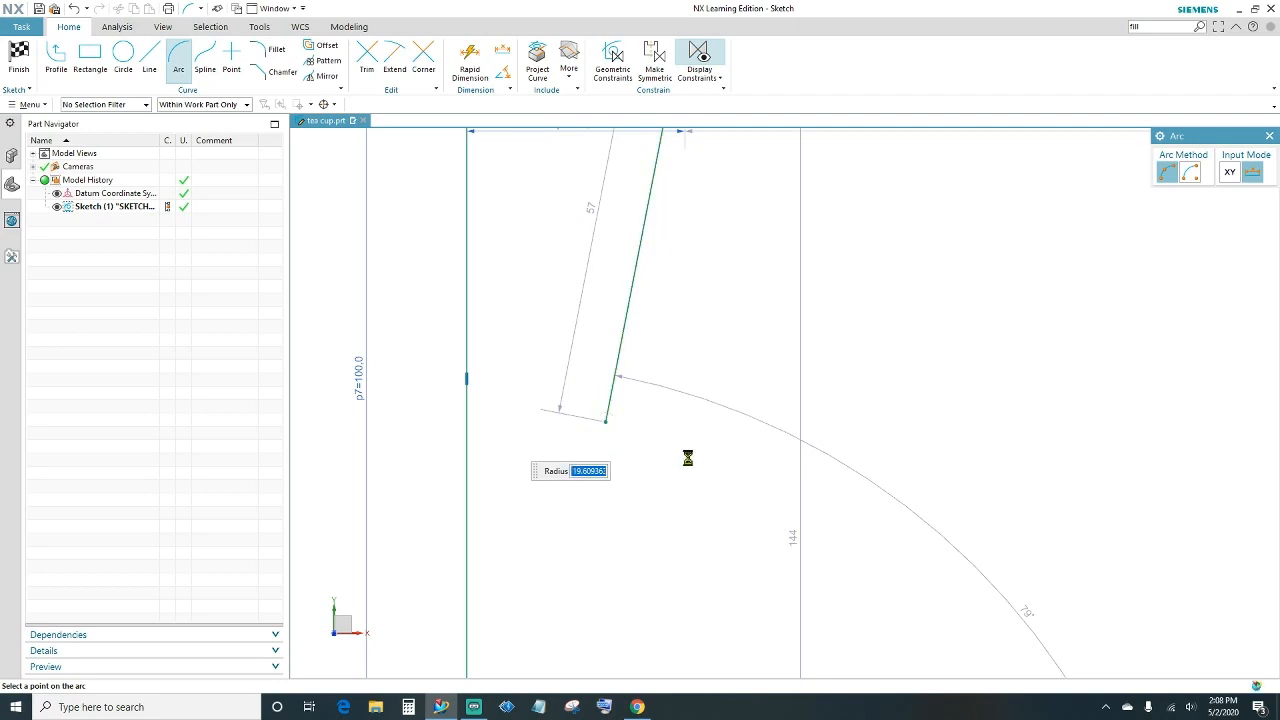
scroll(723, 452, down, 2)
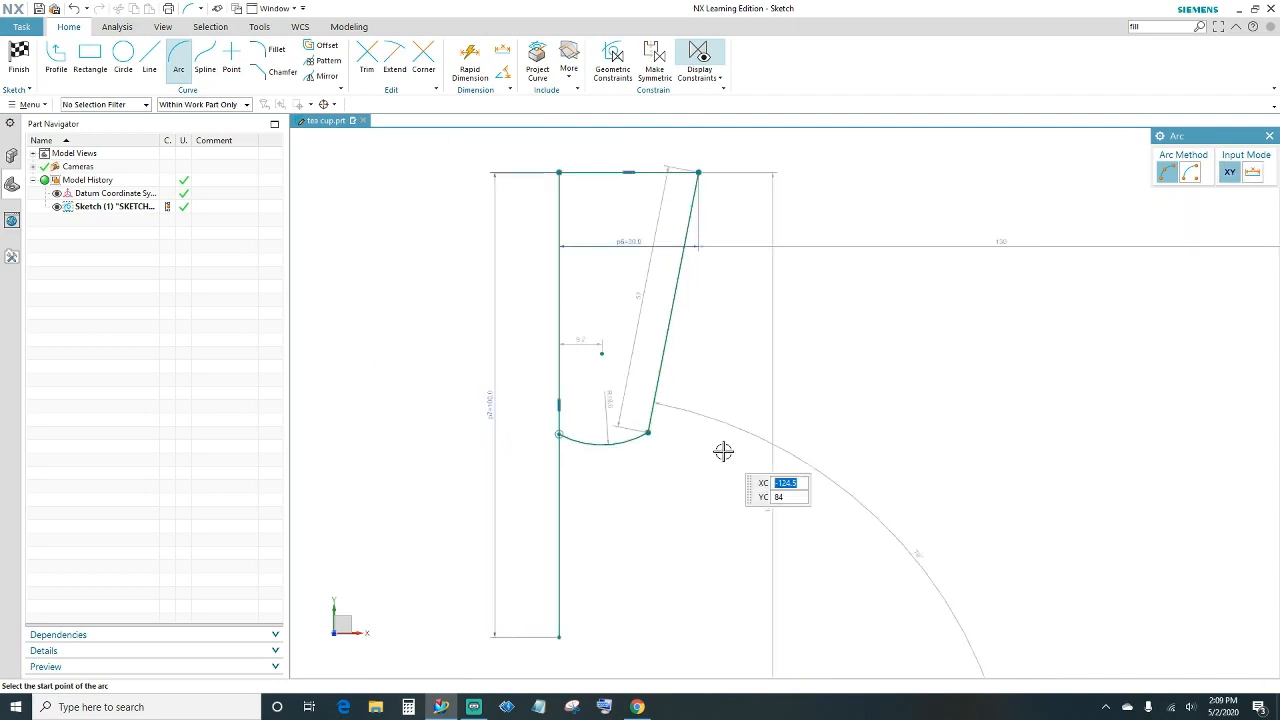
Fillet the corner between the arc and the slanted line with a radius of about 6 mm
scroll(691, 446, up, 4)
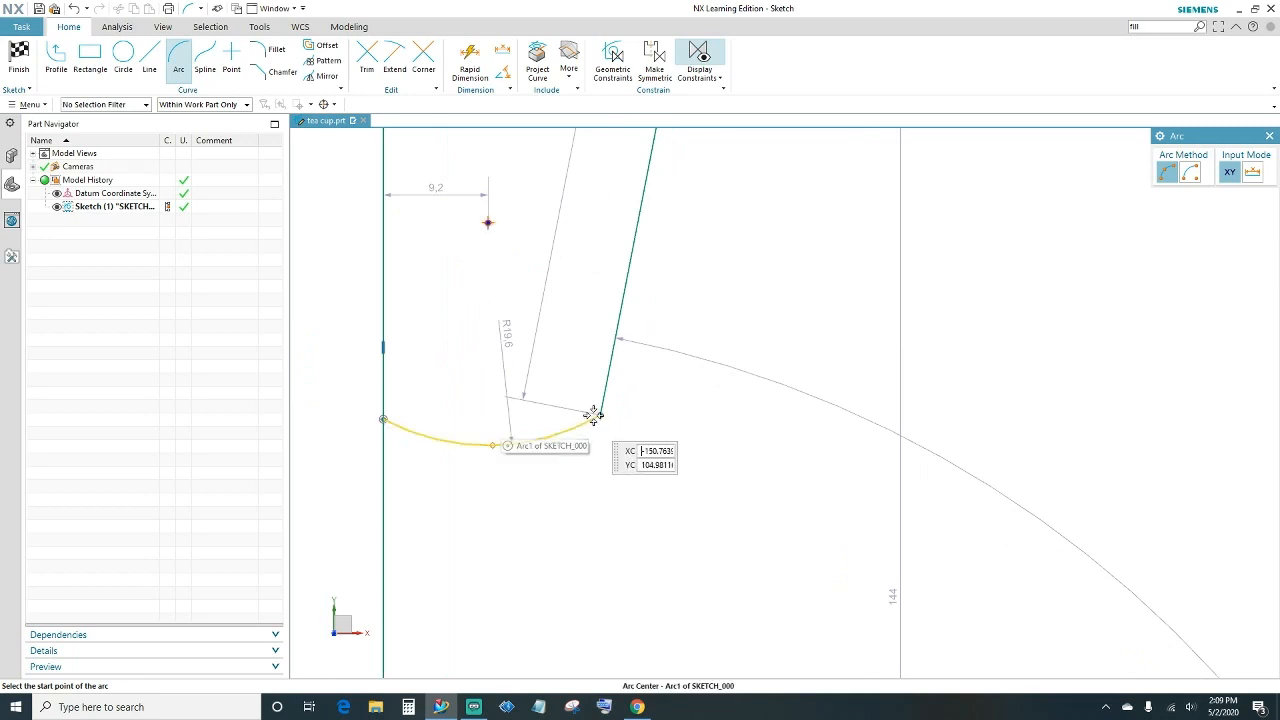
click(266, 58)
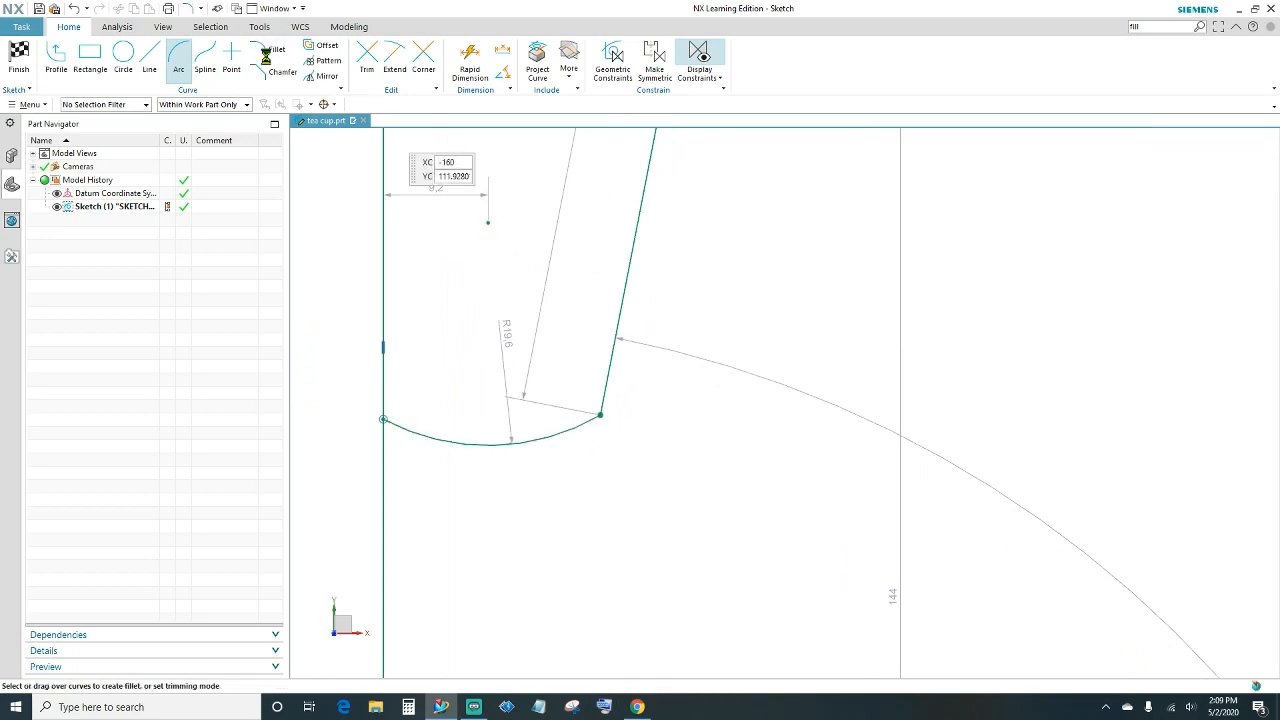
click(582, 425)
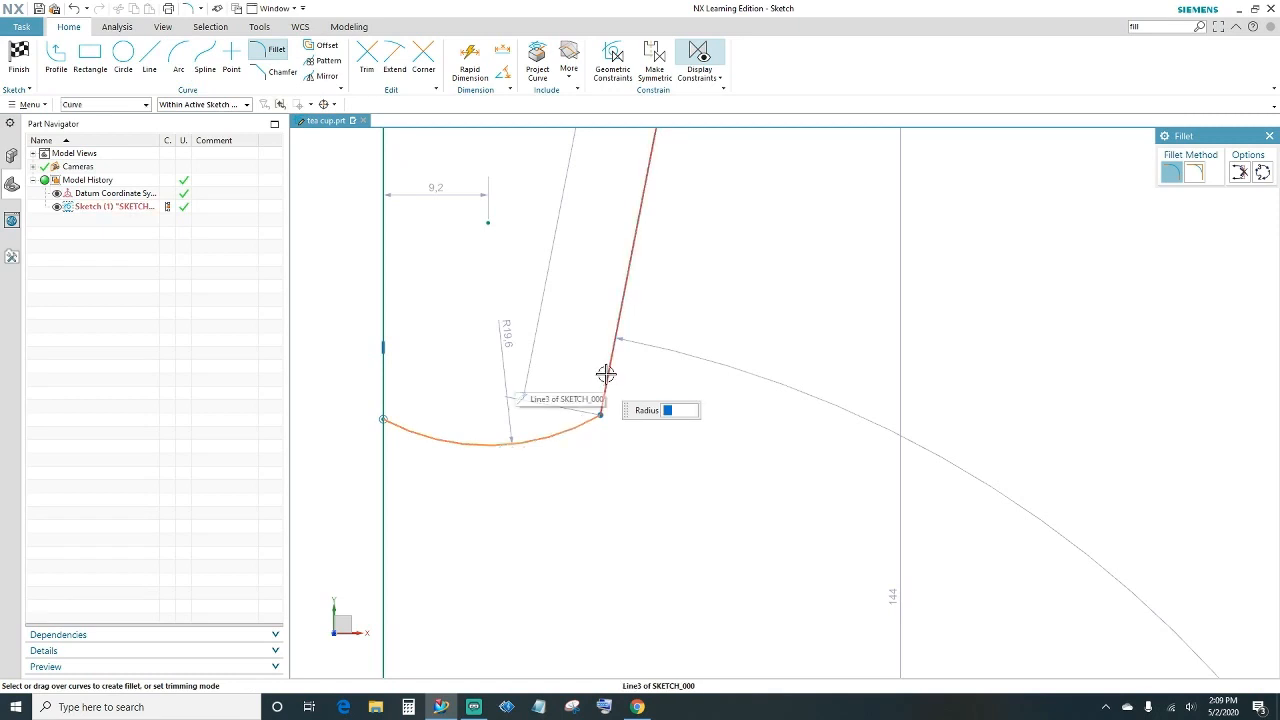
click(607, 372)
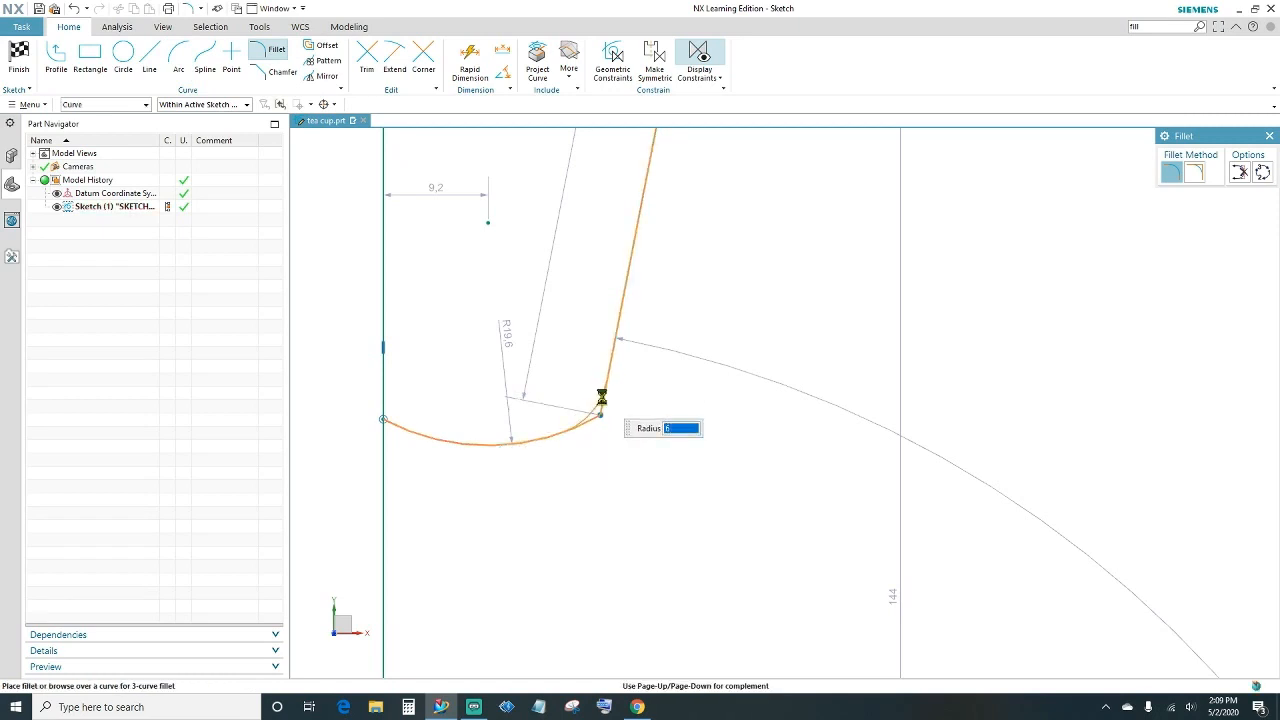
click(601, 397)
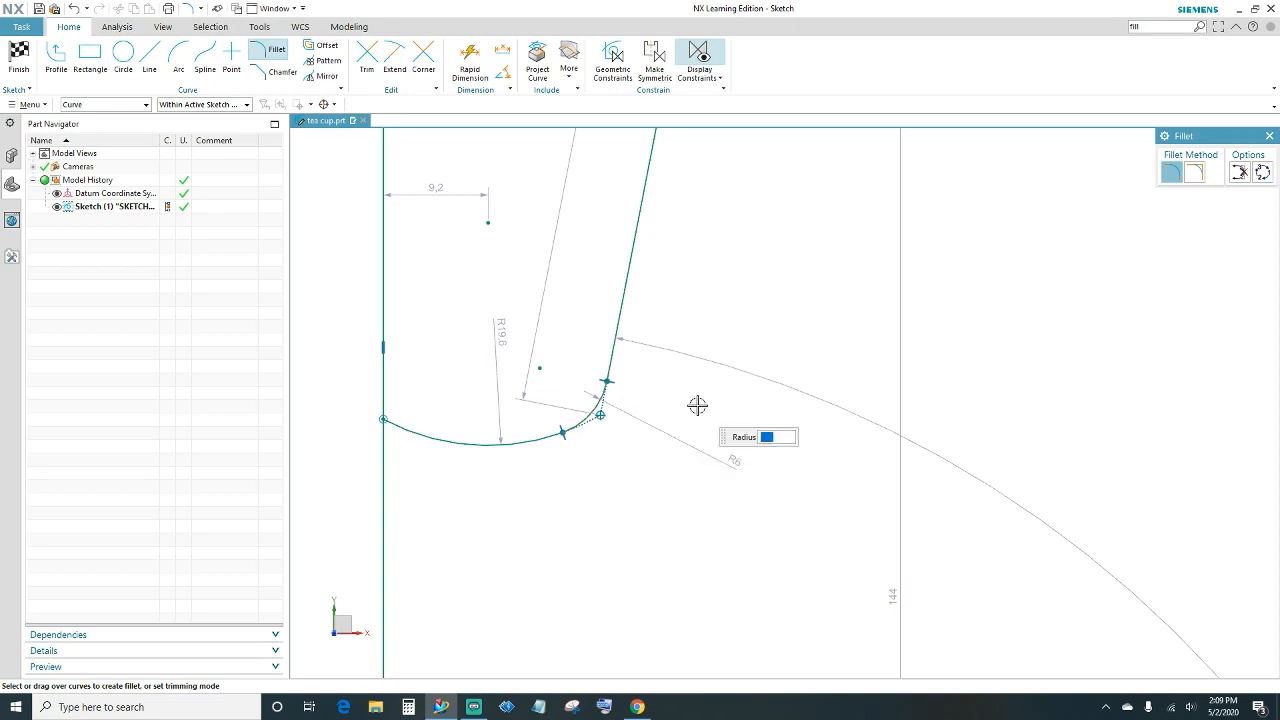
Draw a 5 mm vertical line straight down from the bottom arc, about 6.4 mm away from the long vertical line
key(Escape)
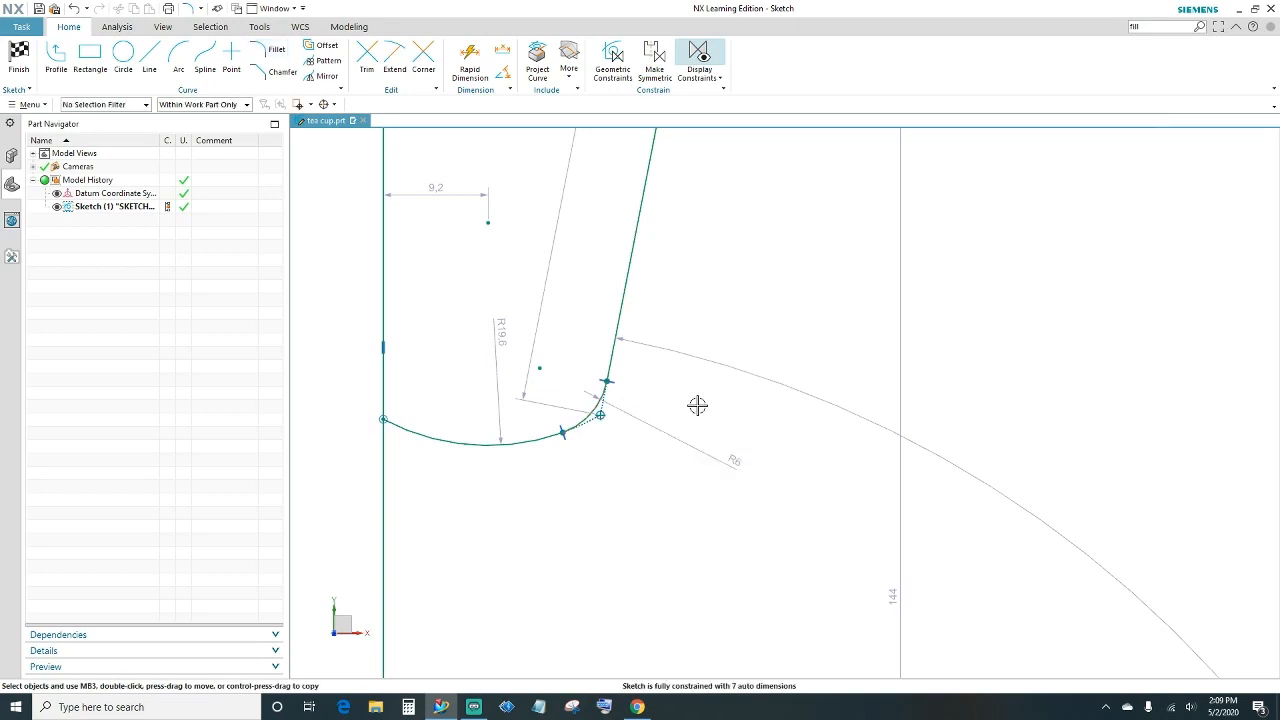
scroll(506, 490, down, 1)
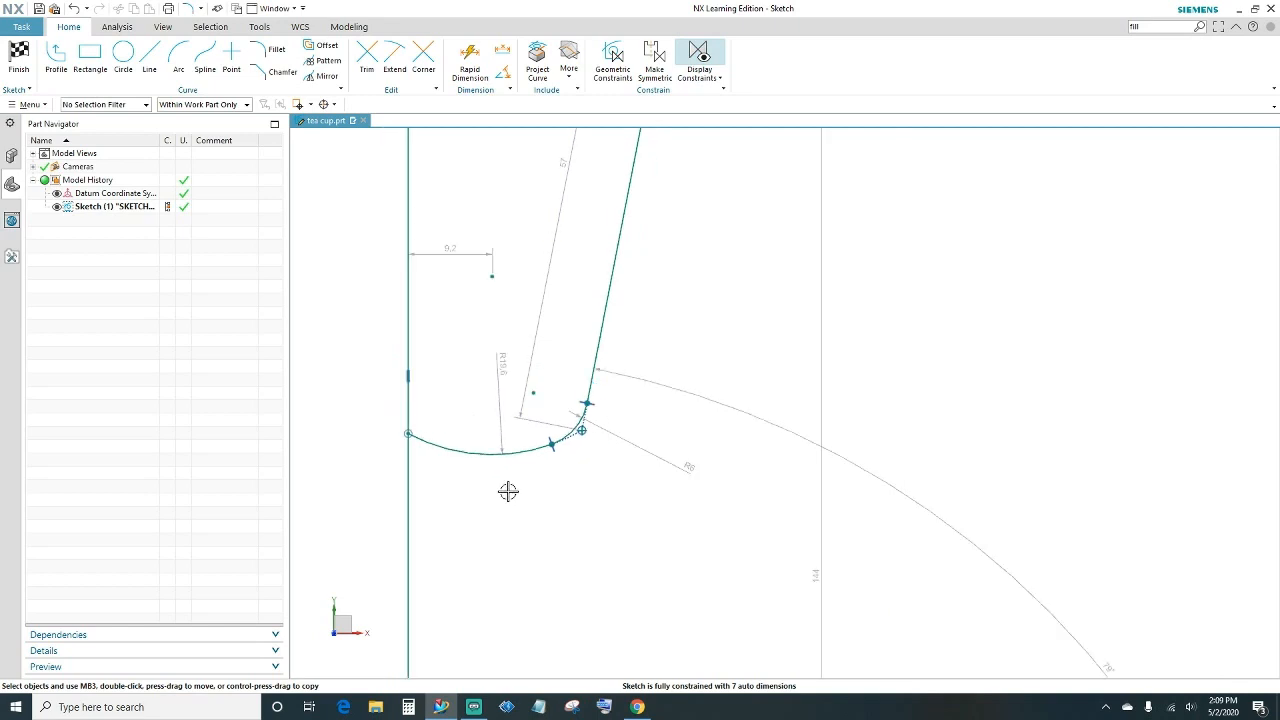
shift+middle_drag(485, 532, 488, 431)
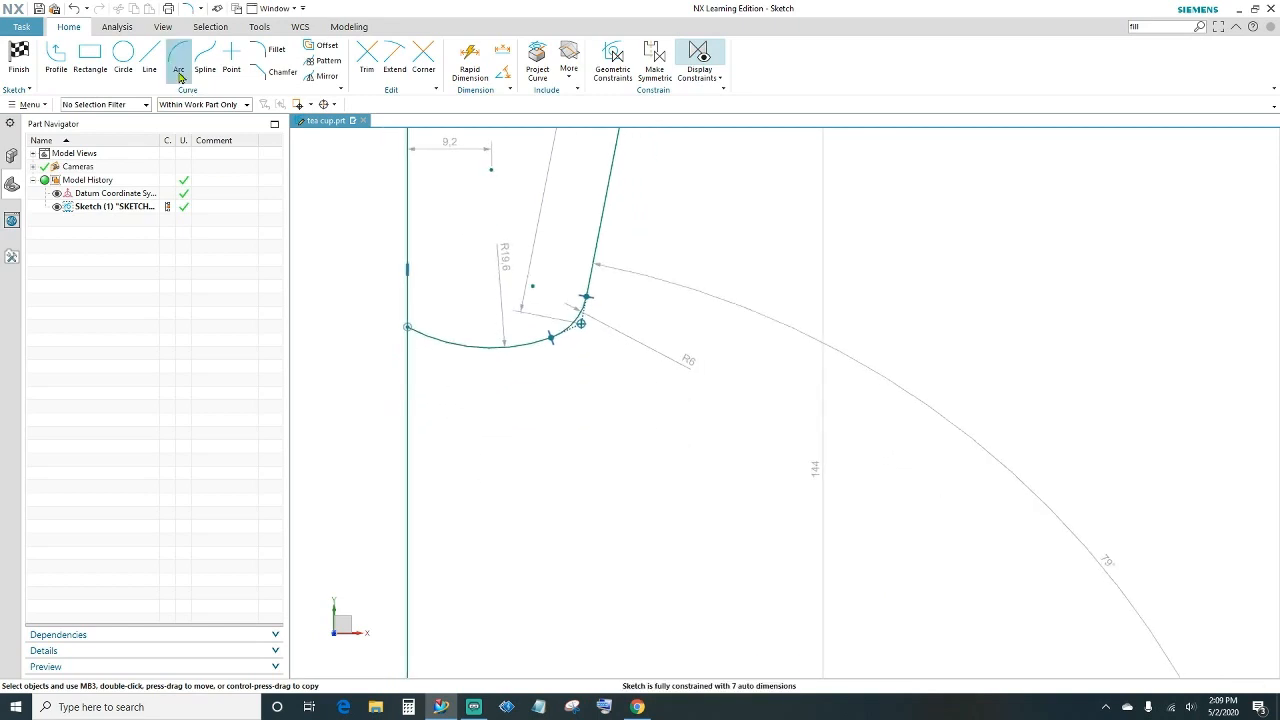
click(149, 60)
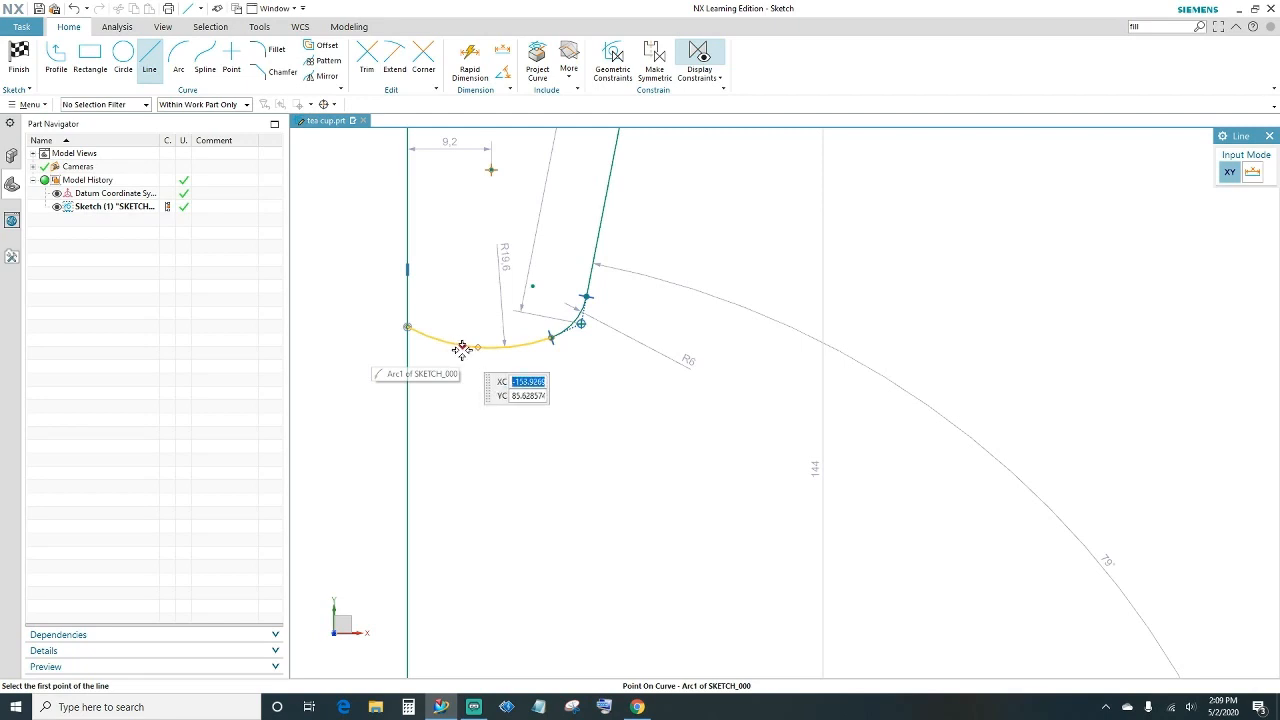
click(465, 347)
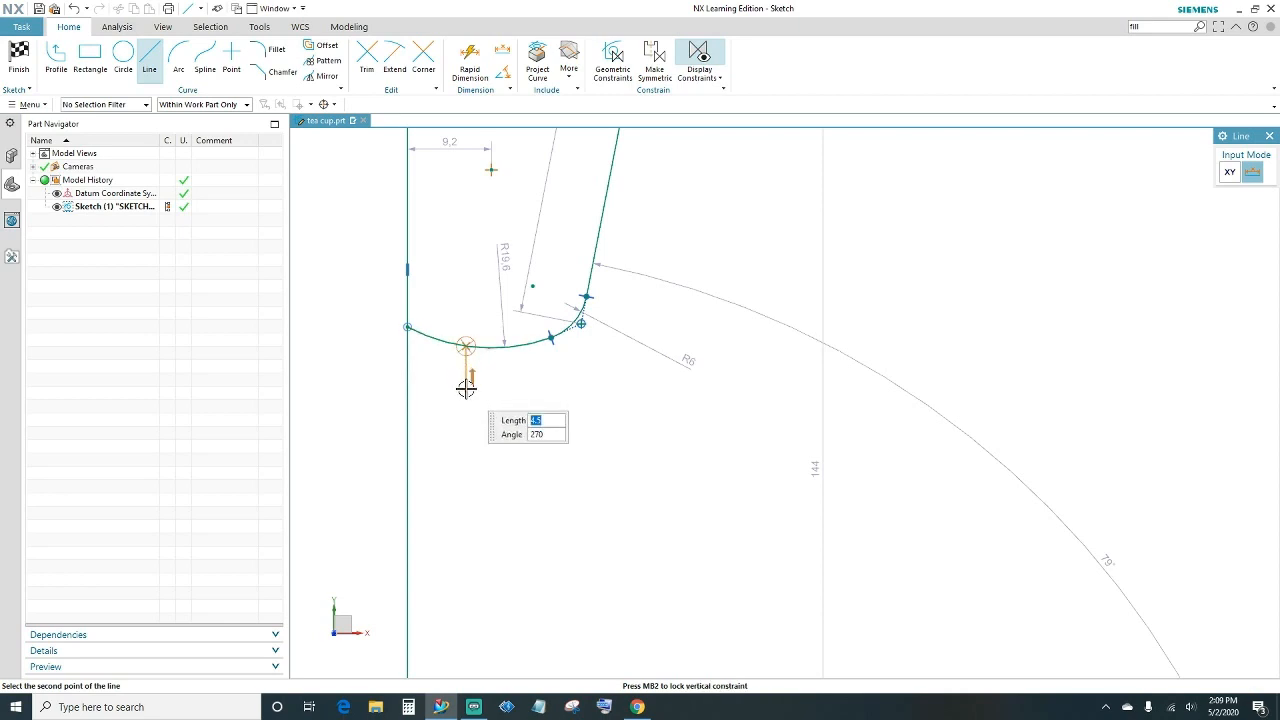
text(5)
key(Return)
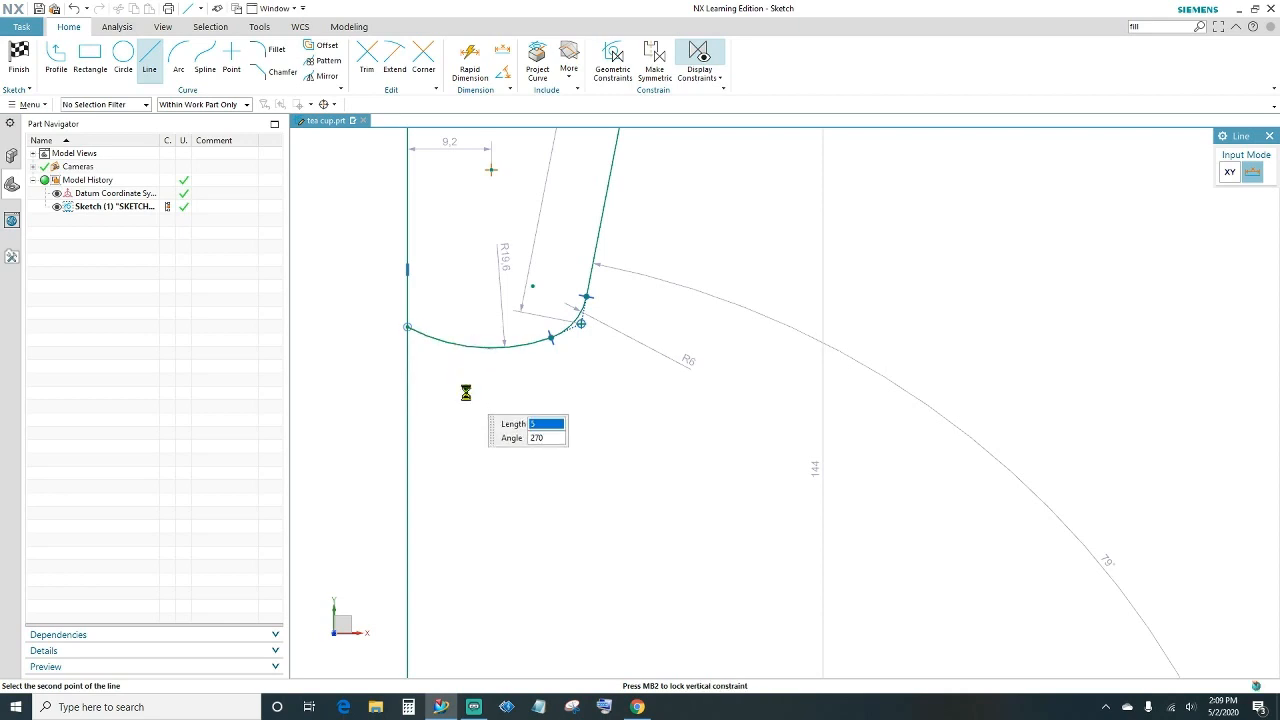
click(466, 390)
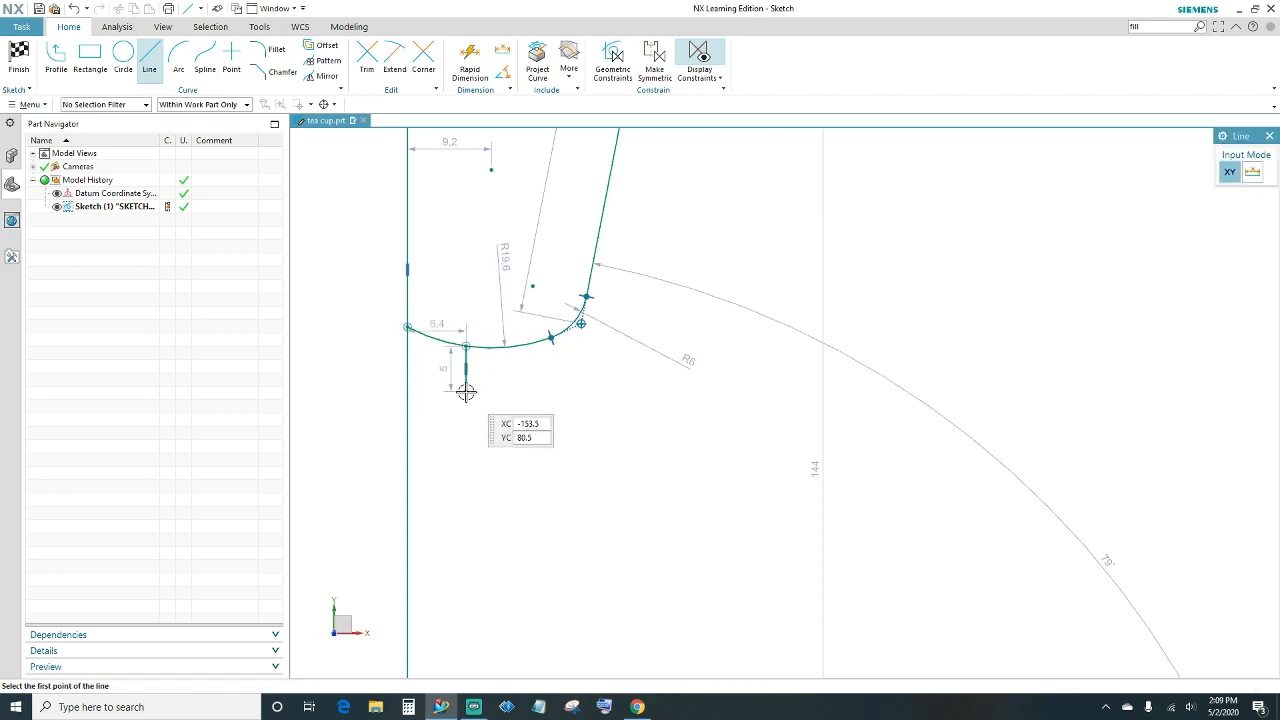
Draw an outward-bulging arc of about 3.6 mm radius downward from the 5 mm line's lower end, ending directly below it
click(179, 57)
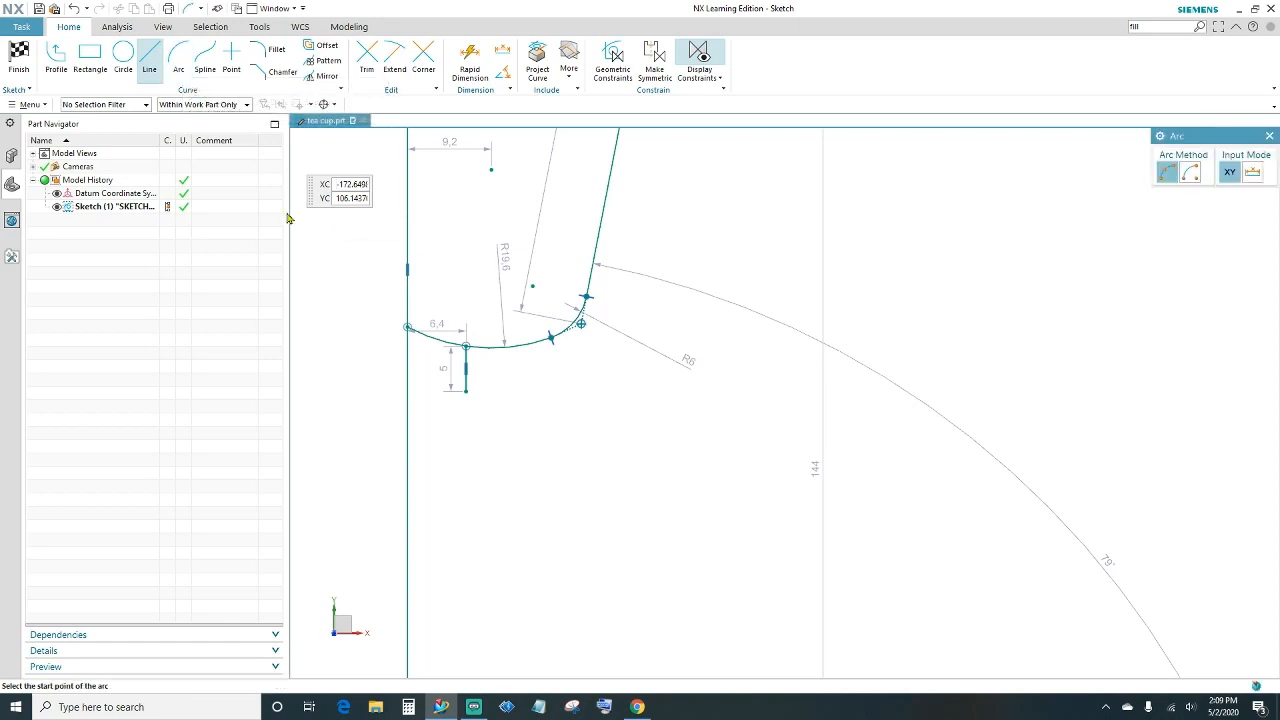
click(466, 390)
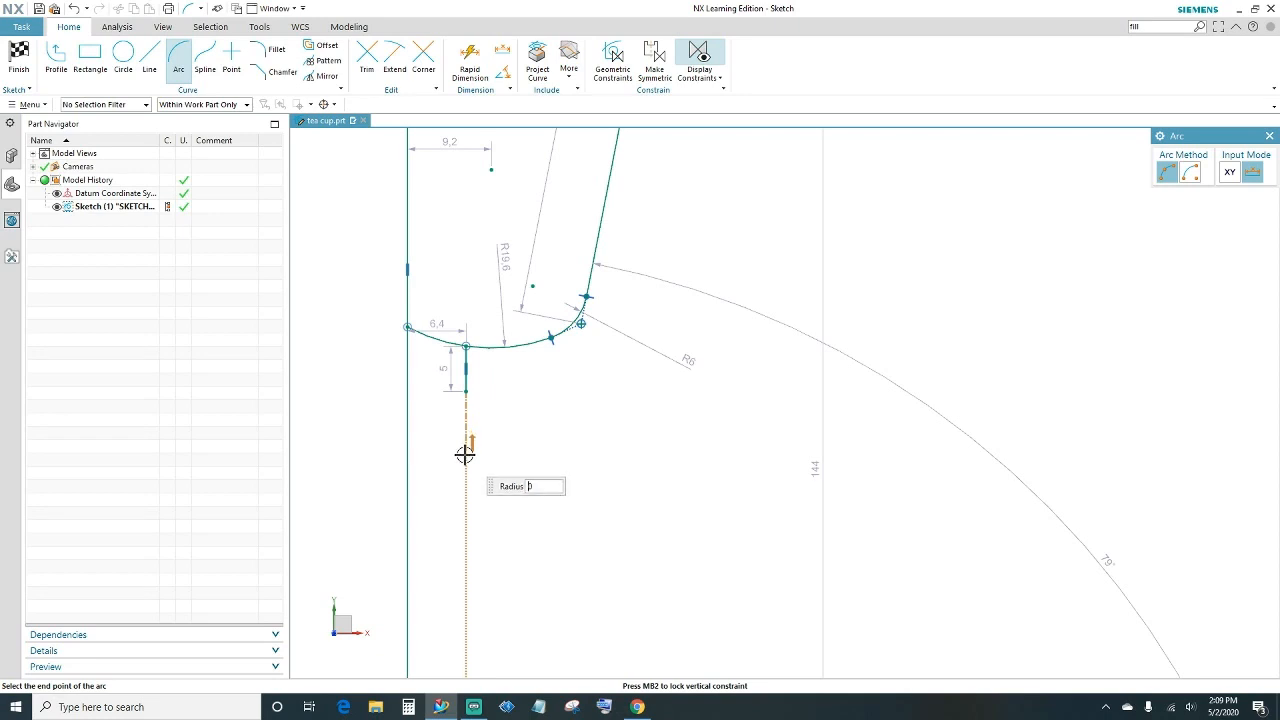
click(465, 452)
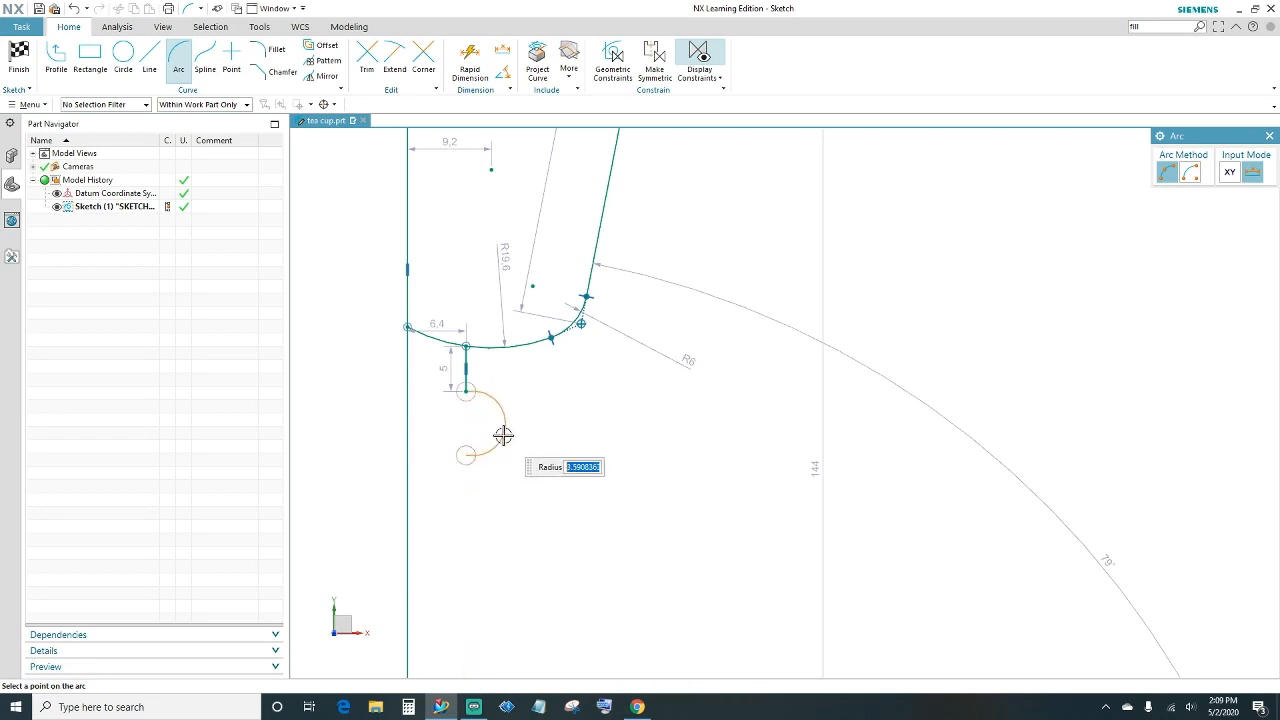
click(503, 436)
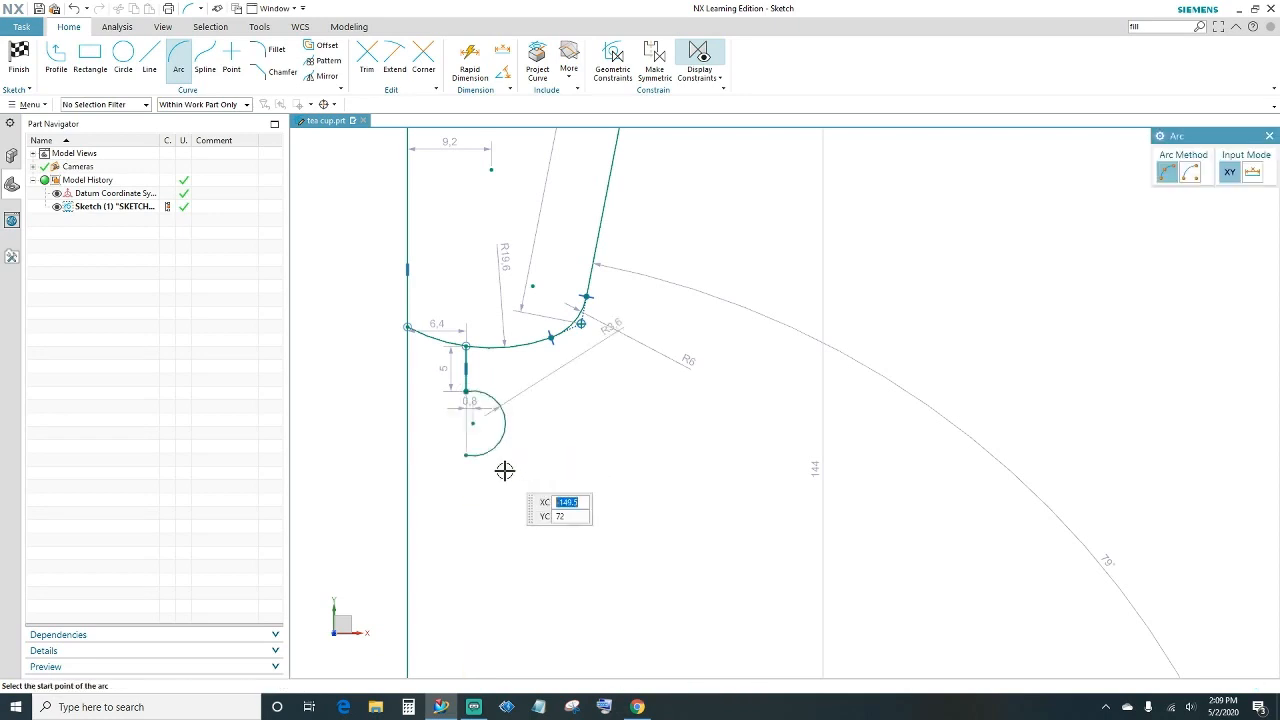
Draw a second outward-bulging arc of about 4.2 mm radius downward from the first stem arc's lower end
click(466, 455)
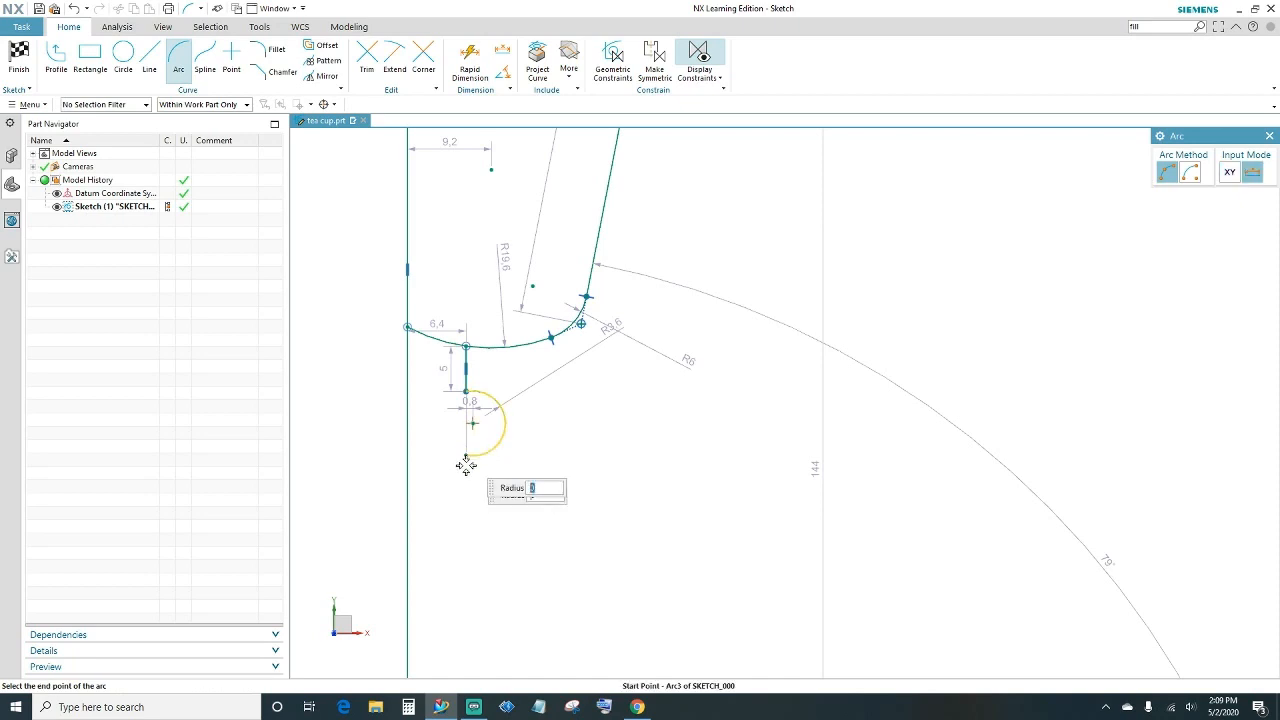
click(473, 527)
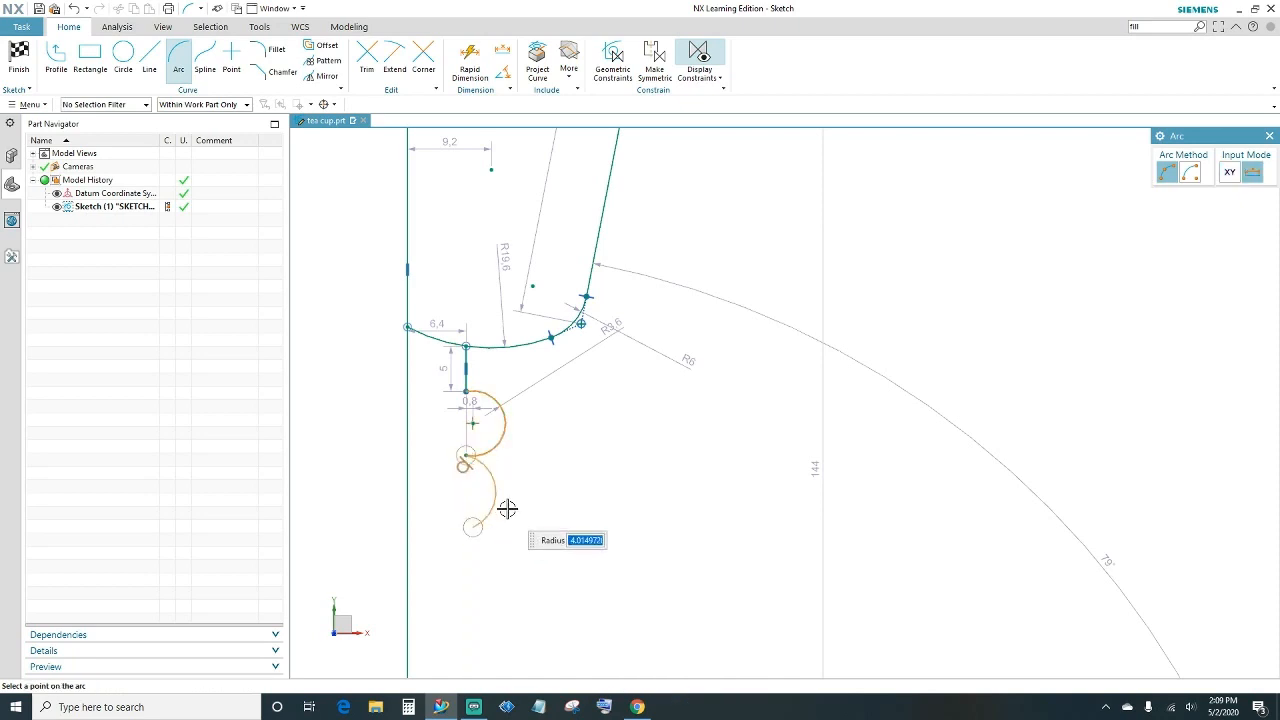
click(518, 494)
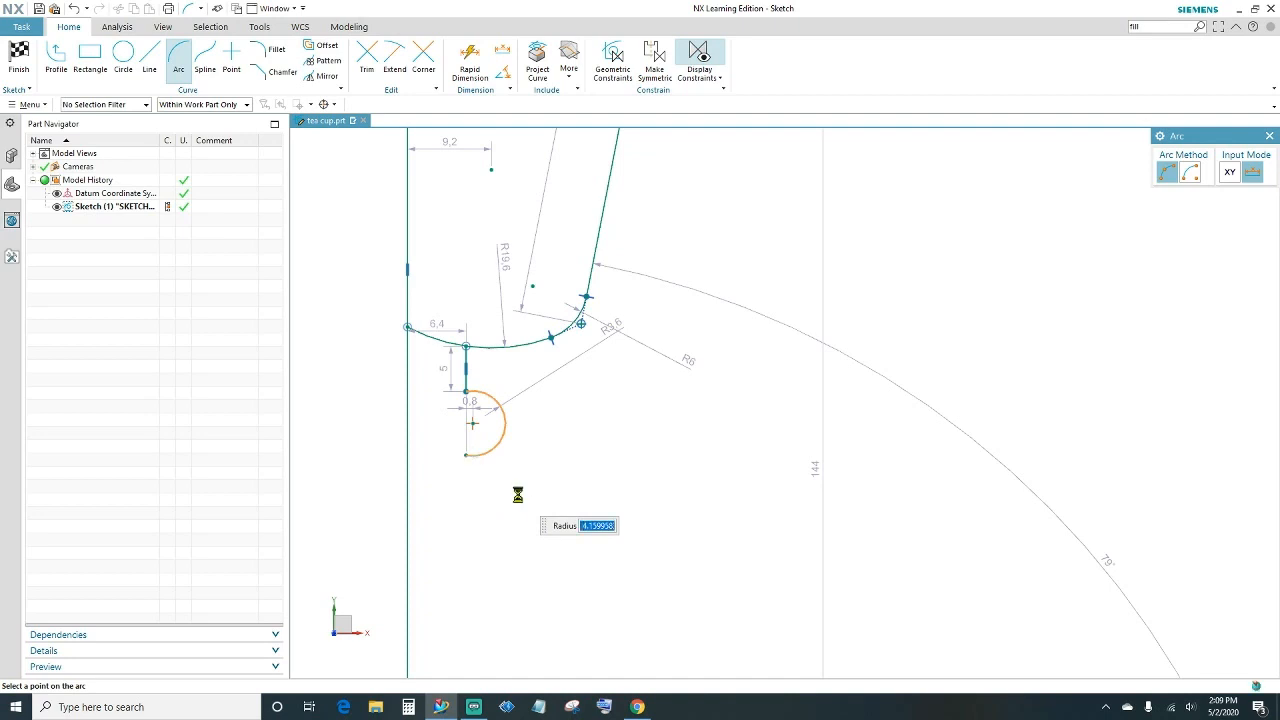
Draw a vertical line about 7 mm long straight down from the second stem arc's lower end
scroll(440, 530, down, 1)
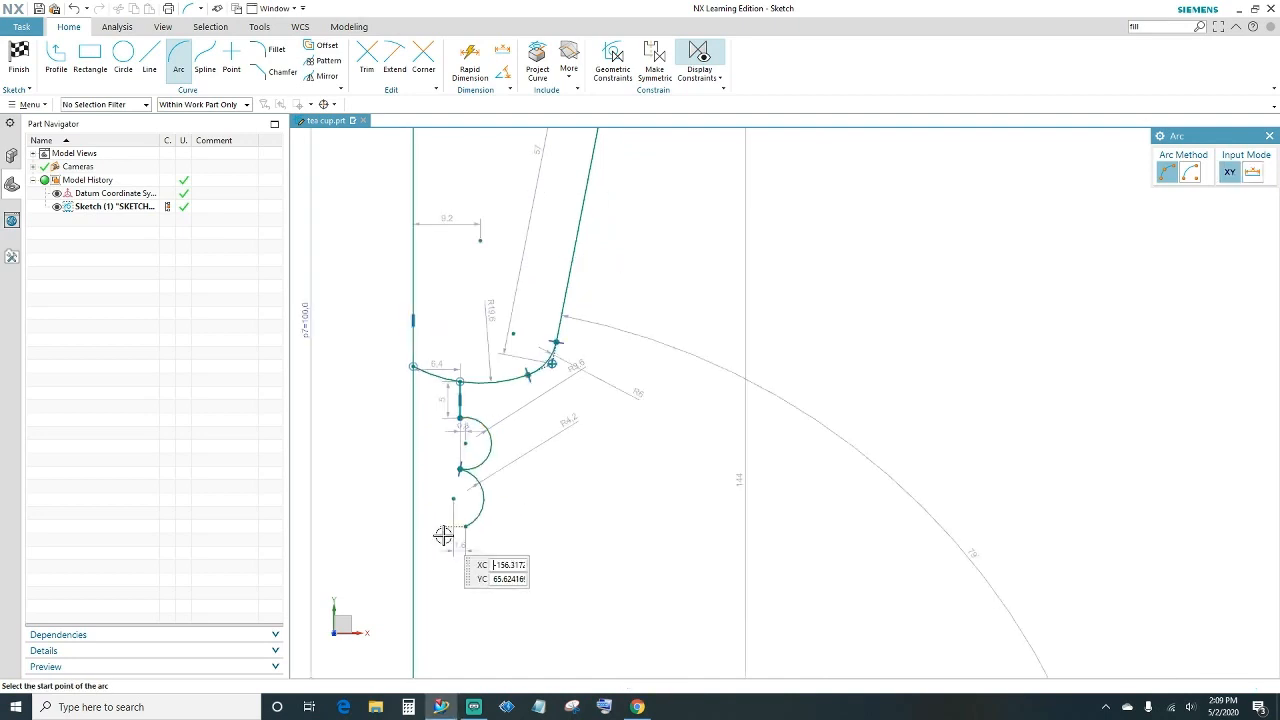
scroll(443, 536, down, 1)
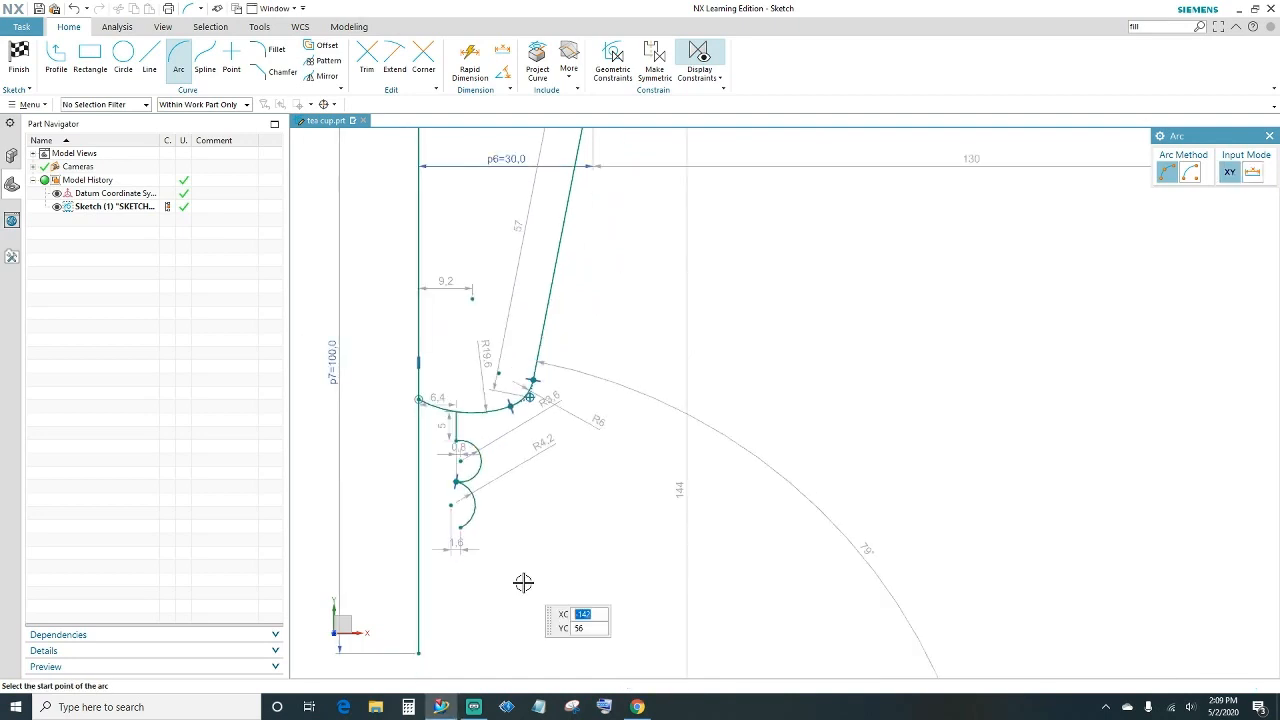
shift+middle_drag(523, 582, 522, 491)
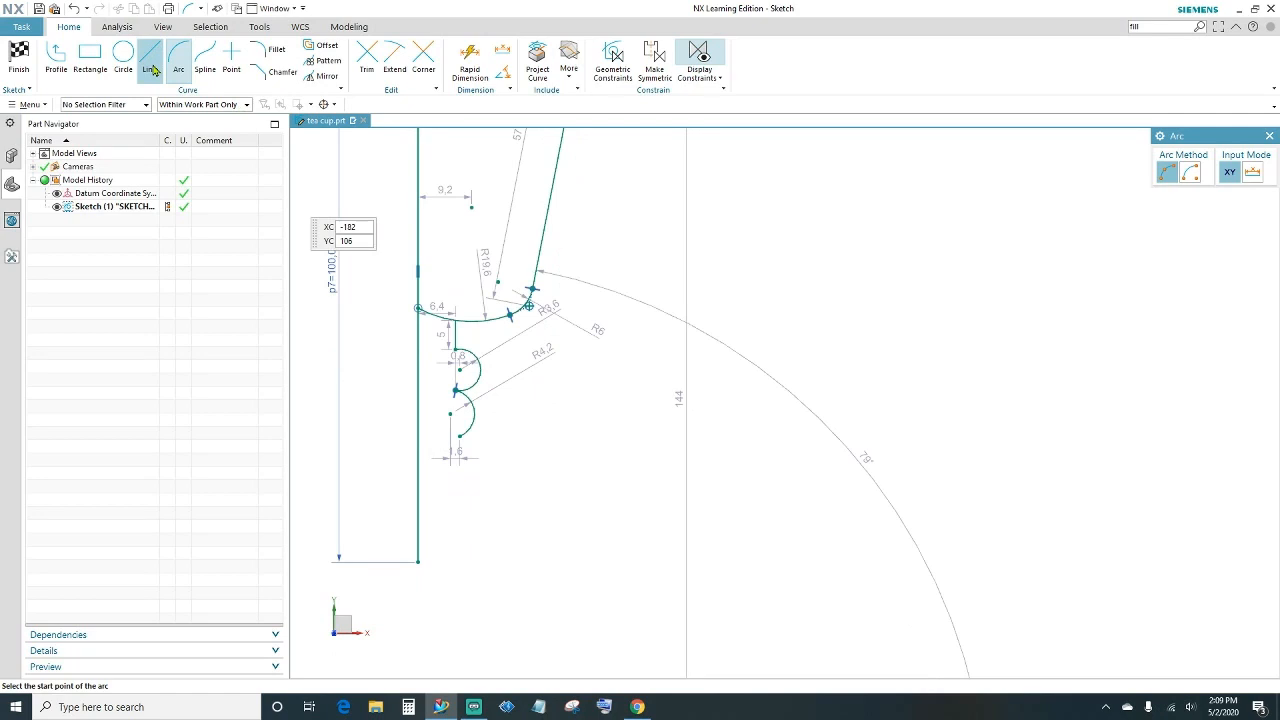
click(150, 62)
click(460, 437)
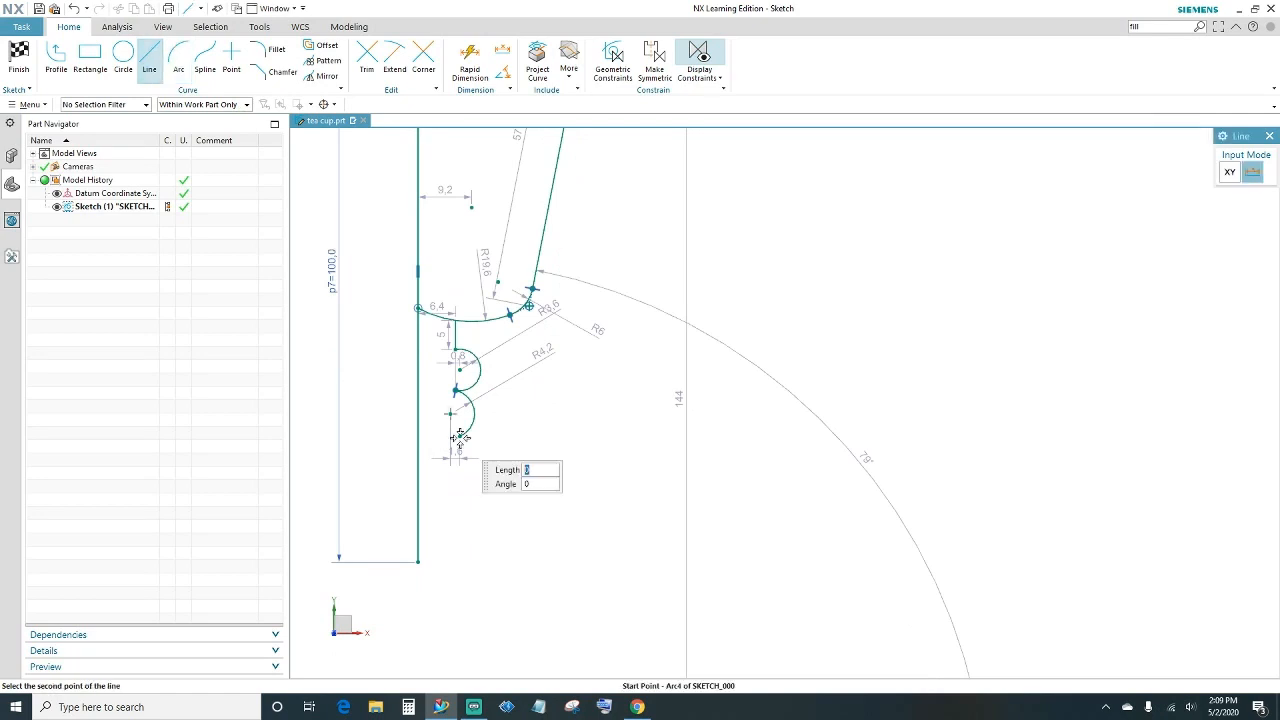
click(460, 476)
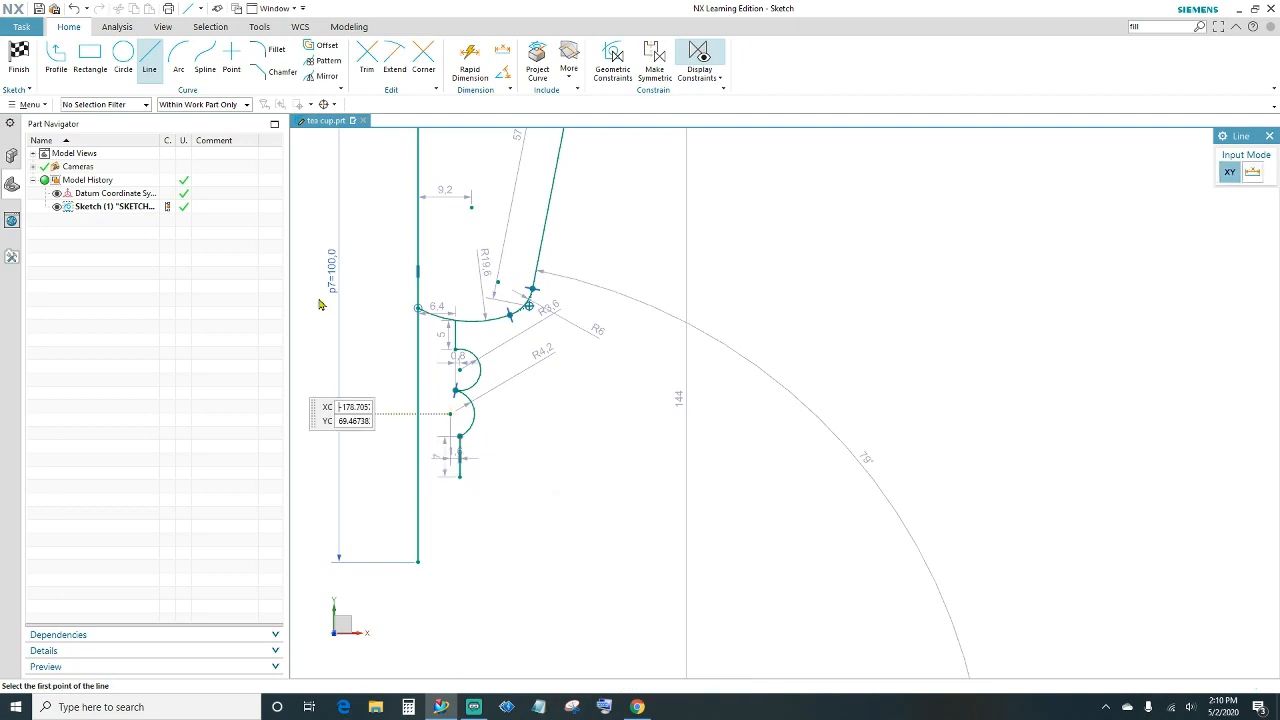
Draw the base: a horizontal line about 25 mm long from the long vertical line's lower end, and a slanted line about 20.4 mm long back toward the stem
click(418, 563)
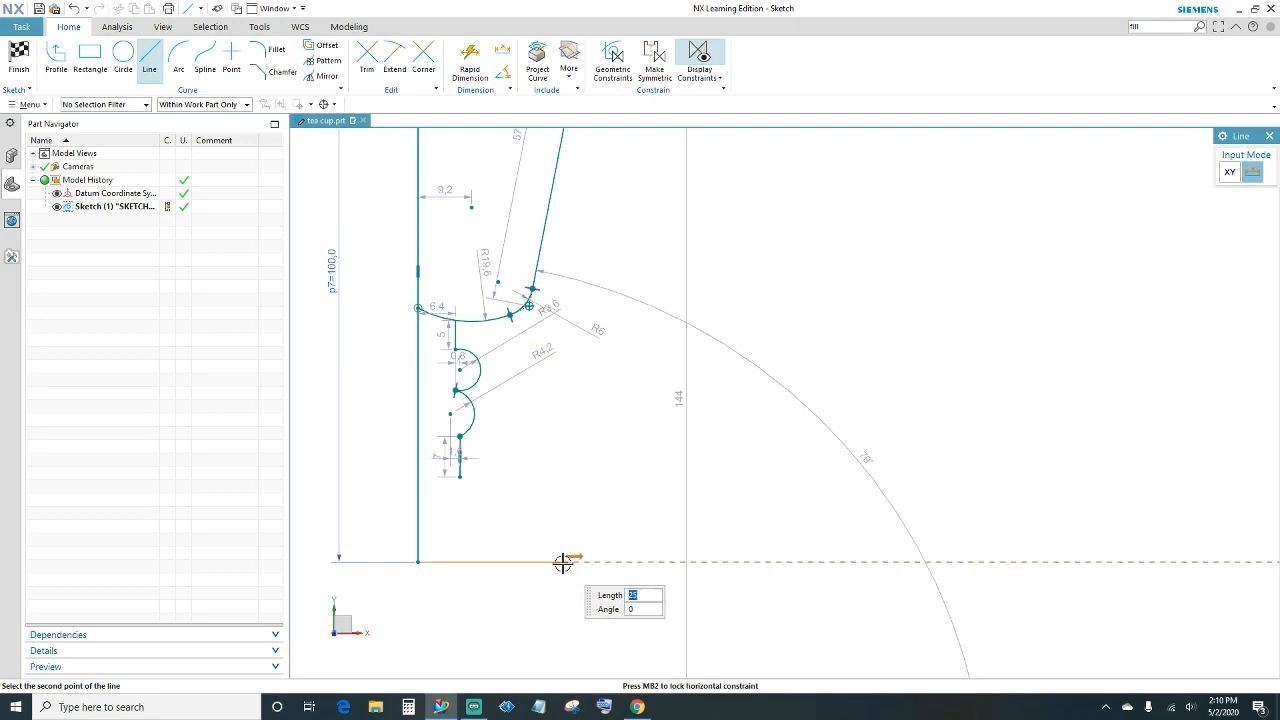
click(563, 563)
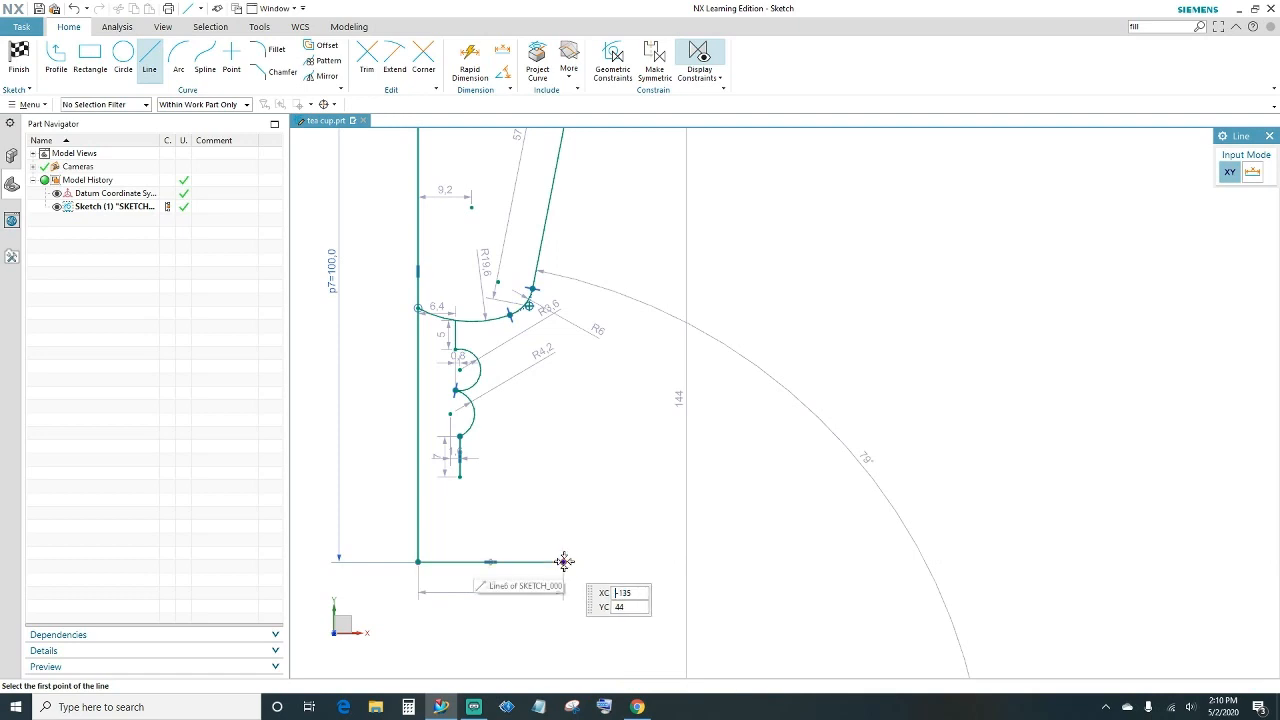
click(563, 562)
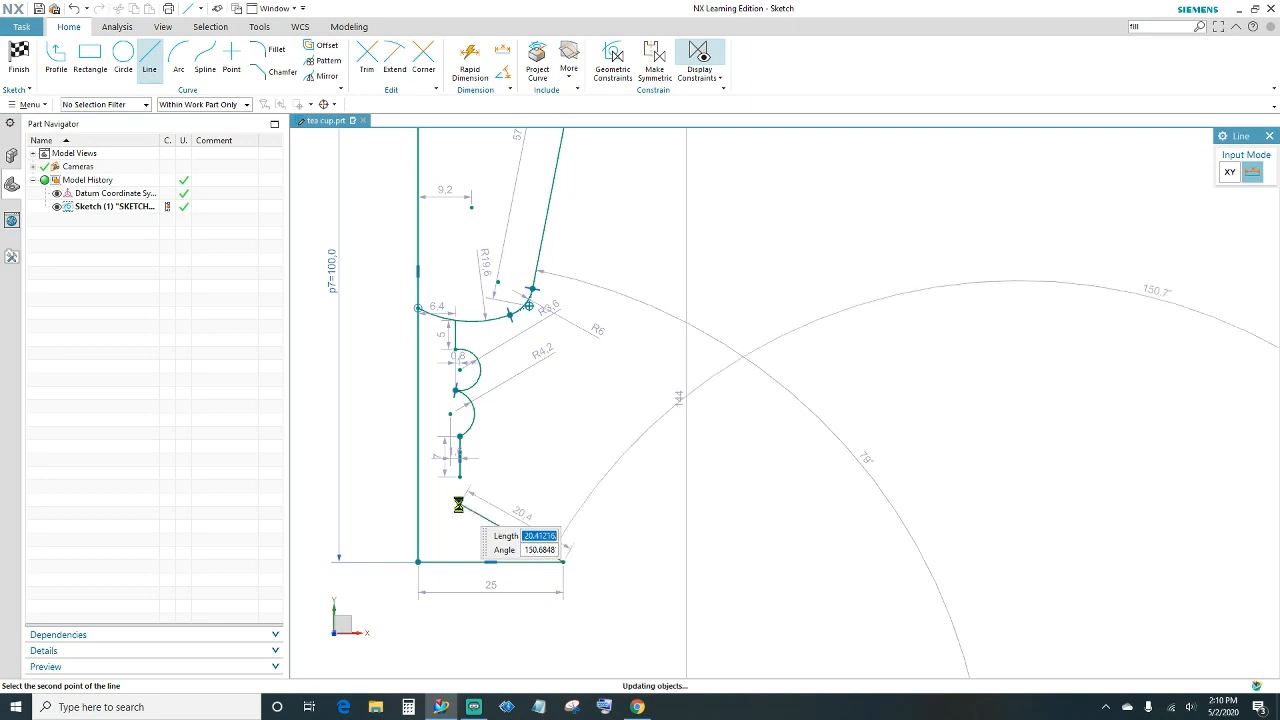
click(458, 503)
Connect the 7 mm stem line to the slanted base line's upper end with a vertical line about 4.6 mm long
click(460, 490)
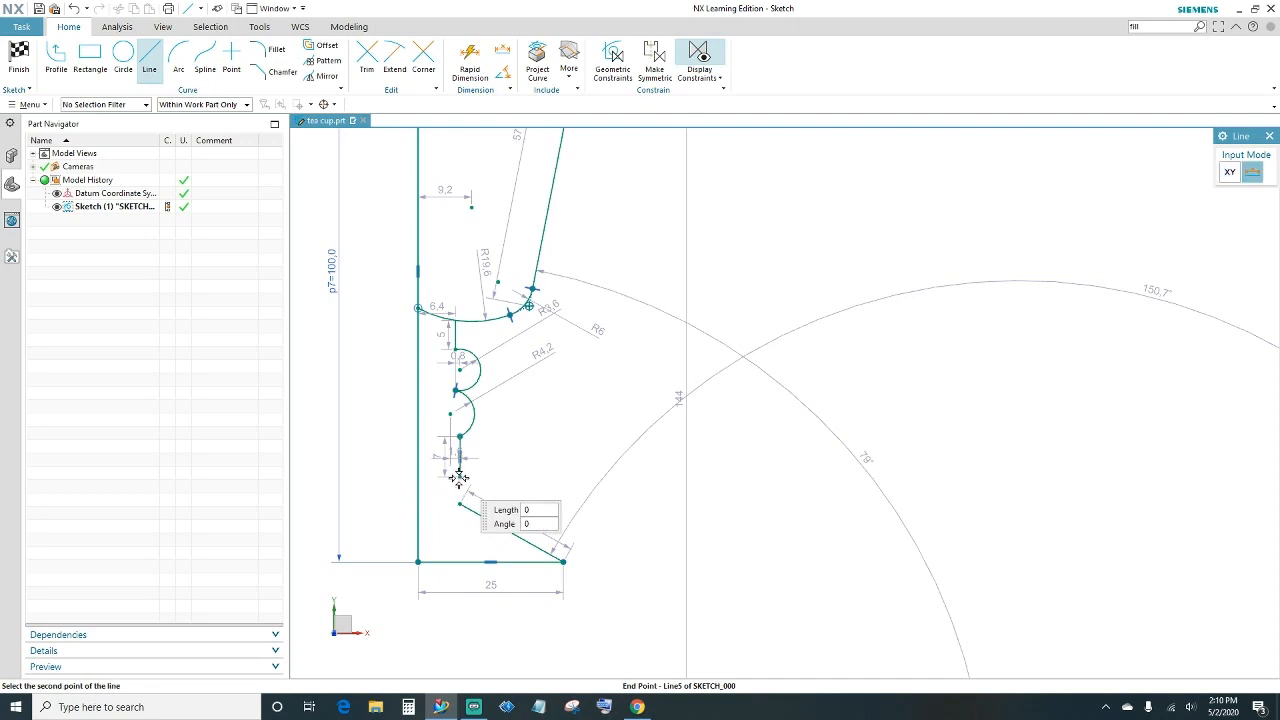
click(459, 501)
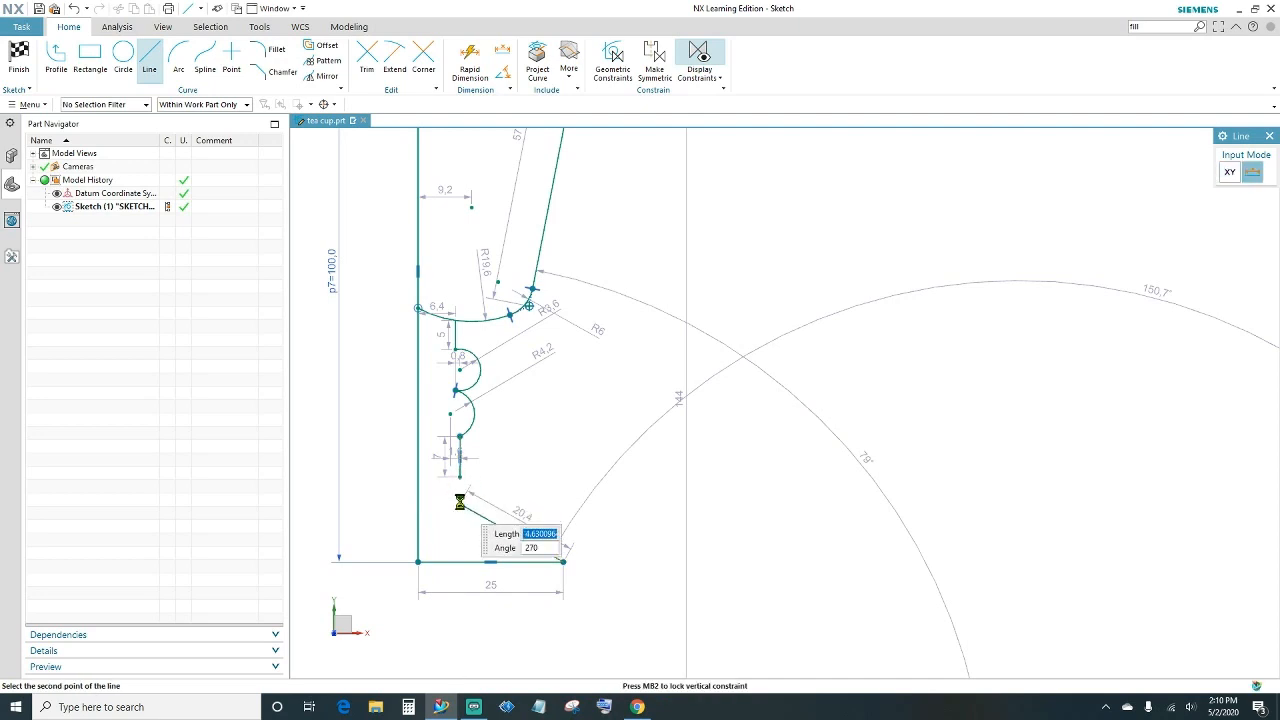
key(Escape)
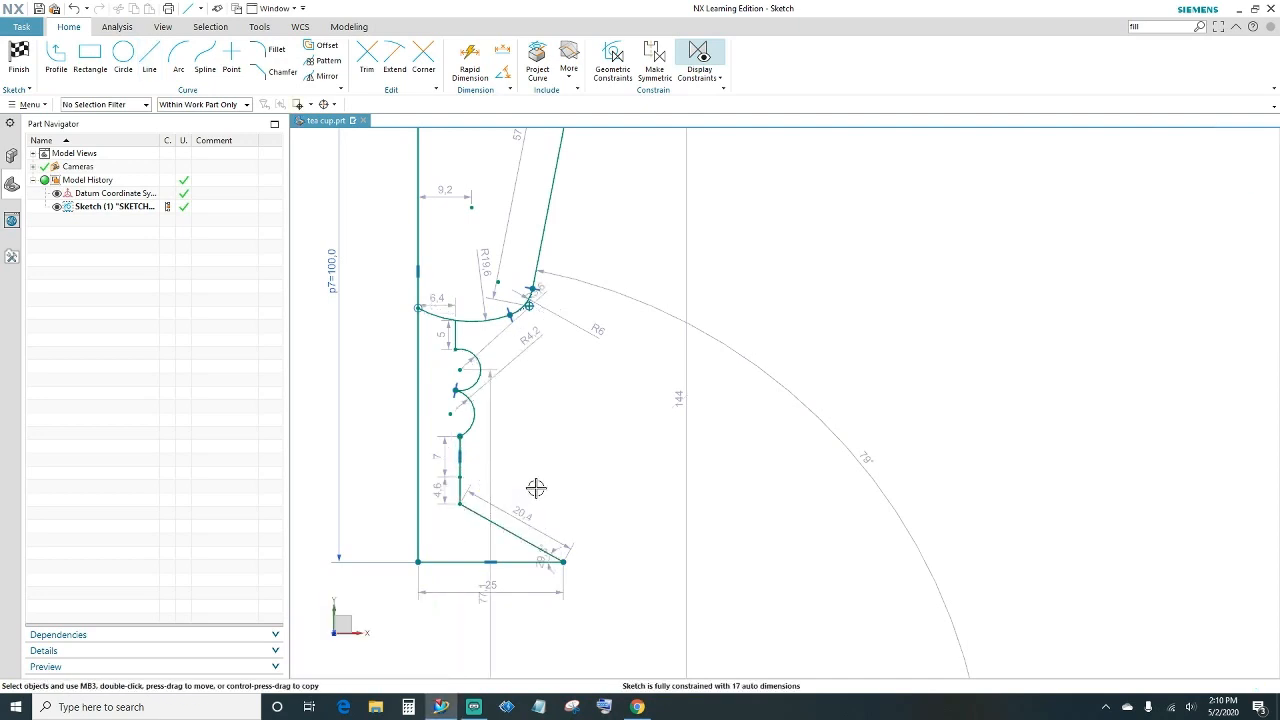
Fillet the corner between the short vertical stem line and the slanted base line with a radius of about 6.5 mm
scroll(536, 487, up, 3)
scroll(486, 543, up, 3)
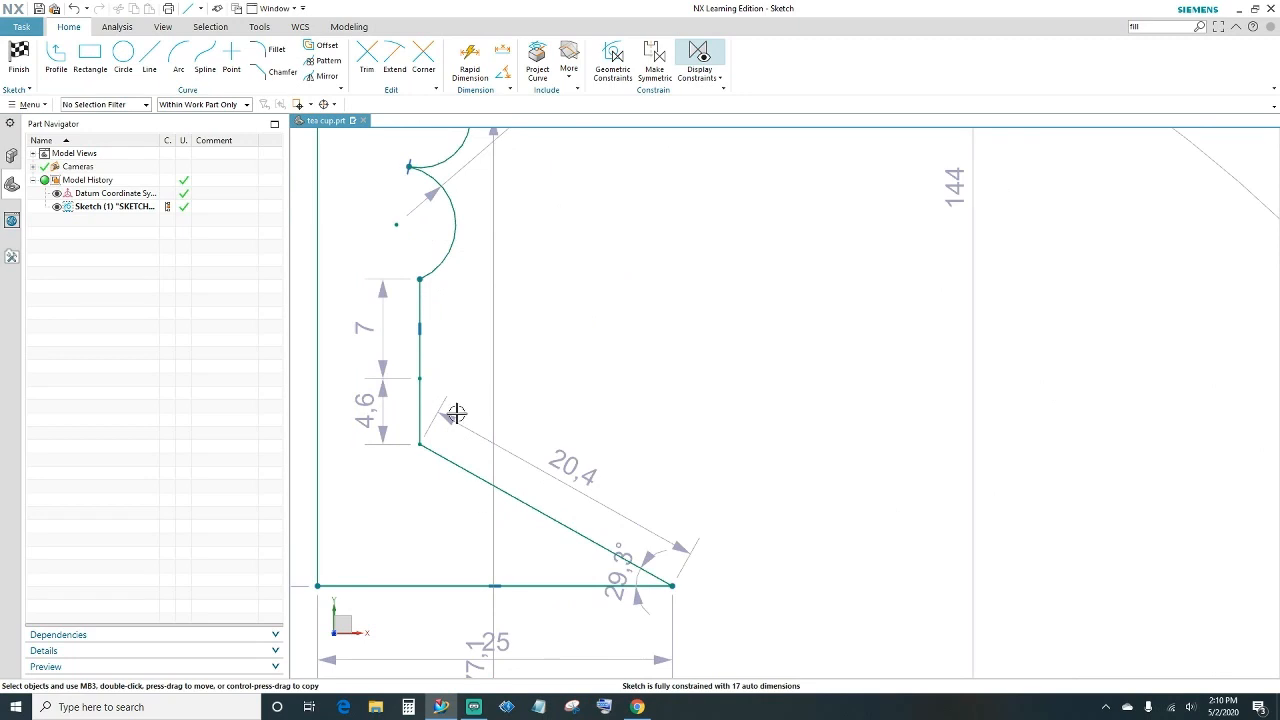
click(272, 52)
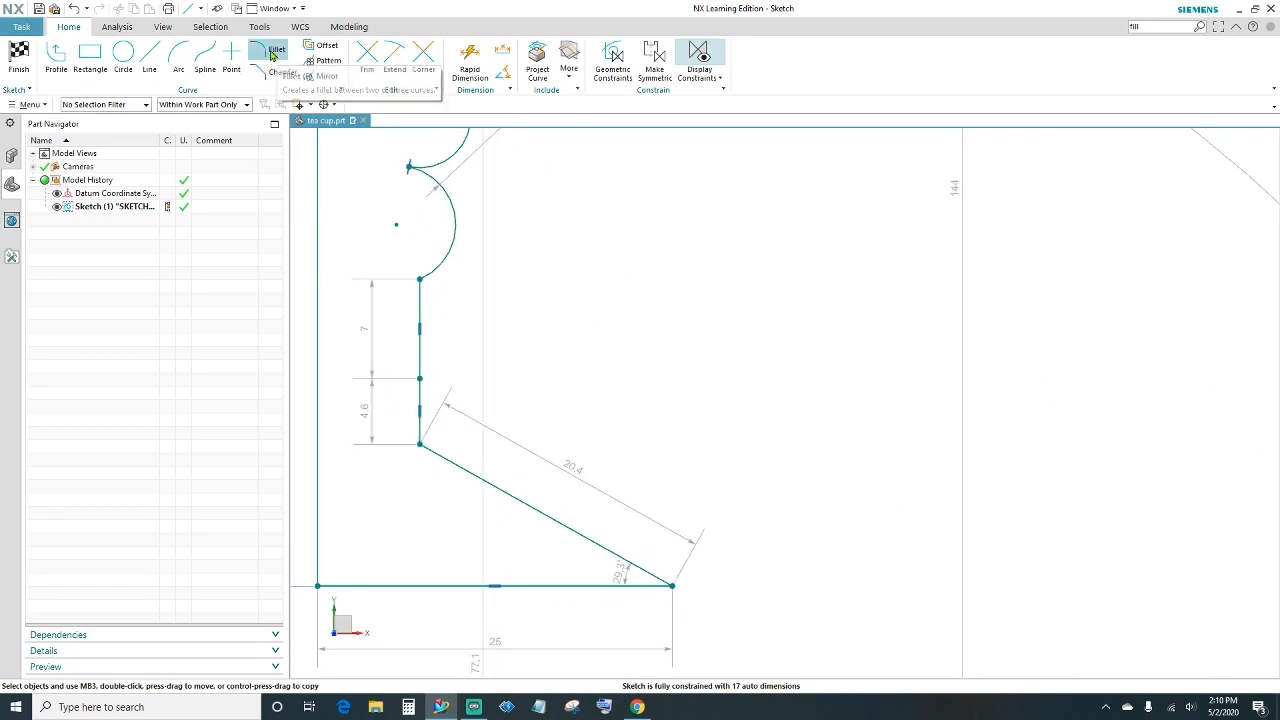
click(421, 430)
click(442, 455)
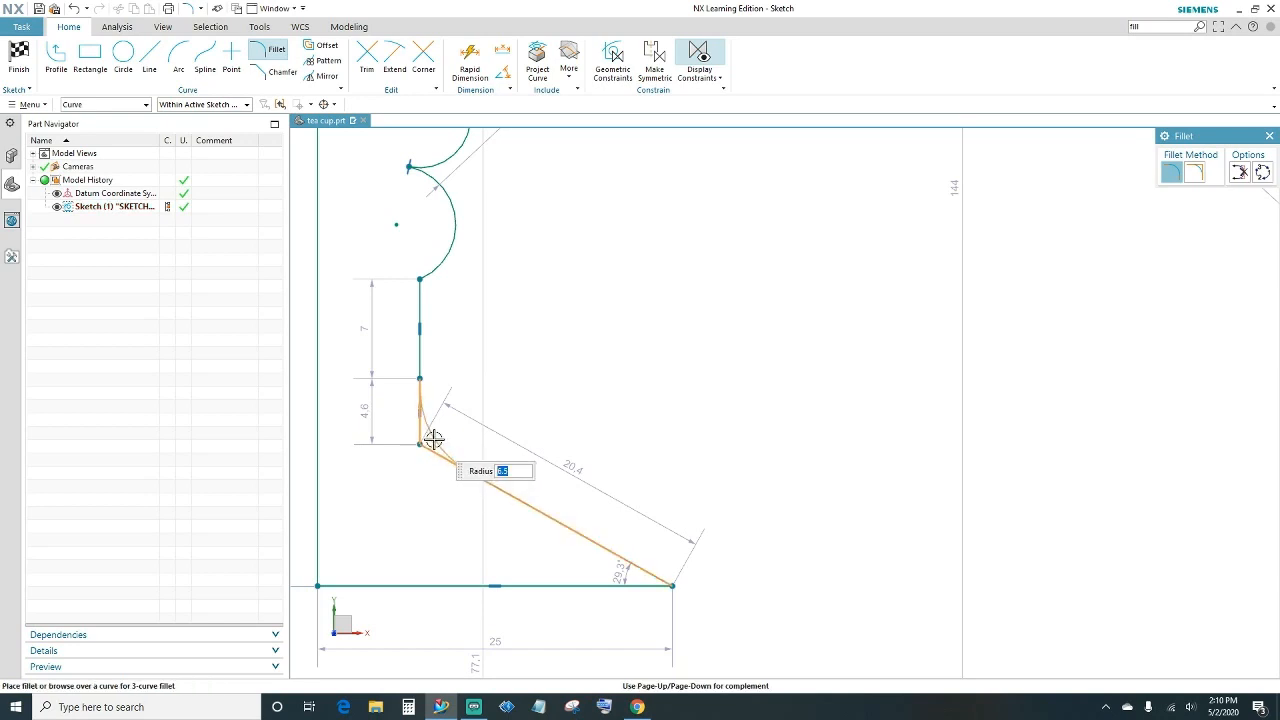
click(433, 440)
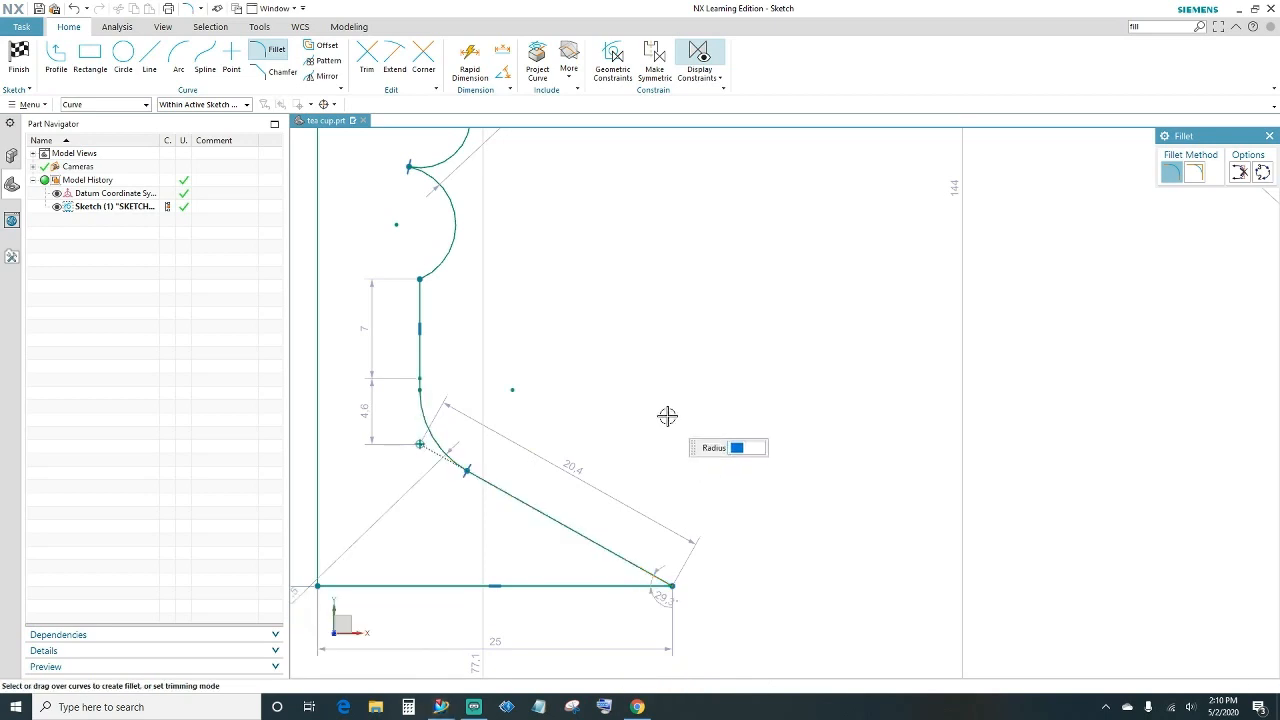
key(Escape)
Trim away the part of the cup's bottom arc between the long vertical line and the stem
scroll(609, 380, down, 3)
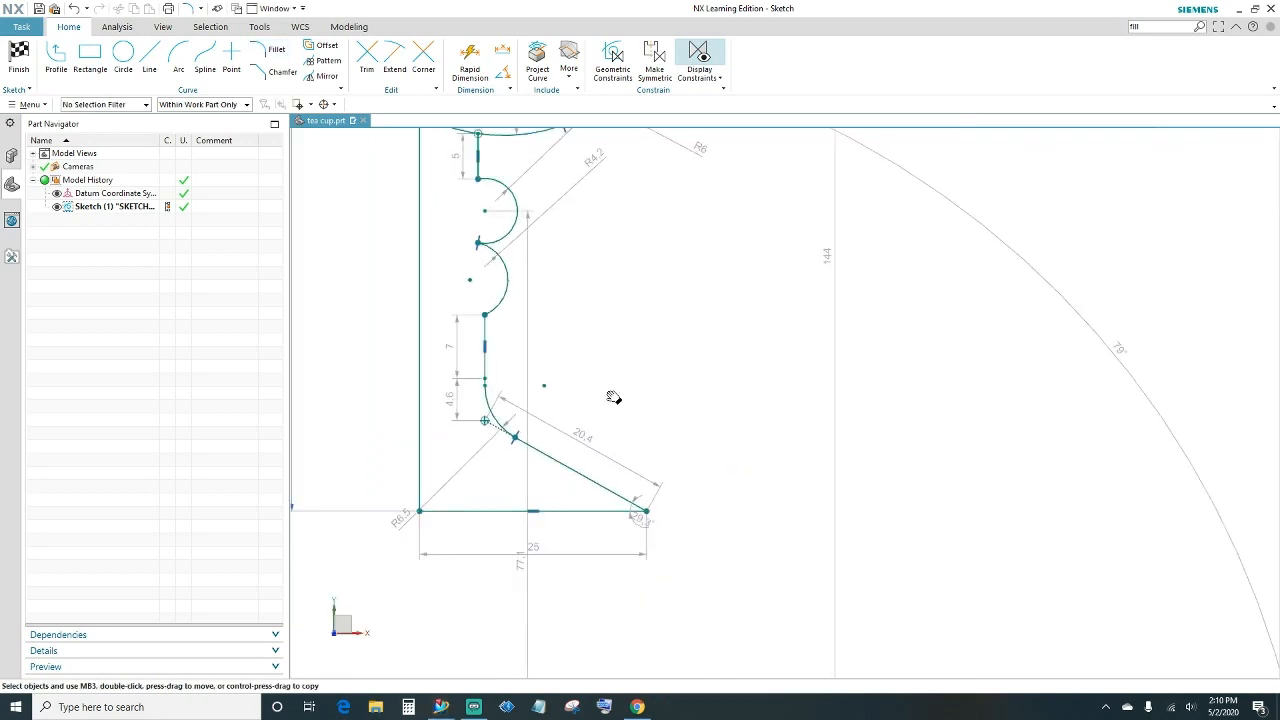
mouse_move(613, 397)
shift+middle_down()
mouse_move(672, 519)
mouse_move(736, 592)
shift+middle_up()
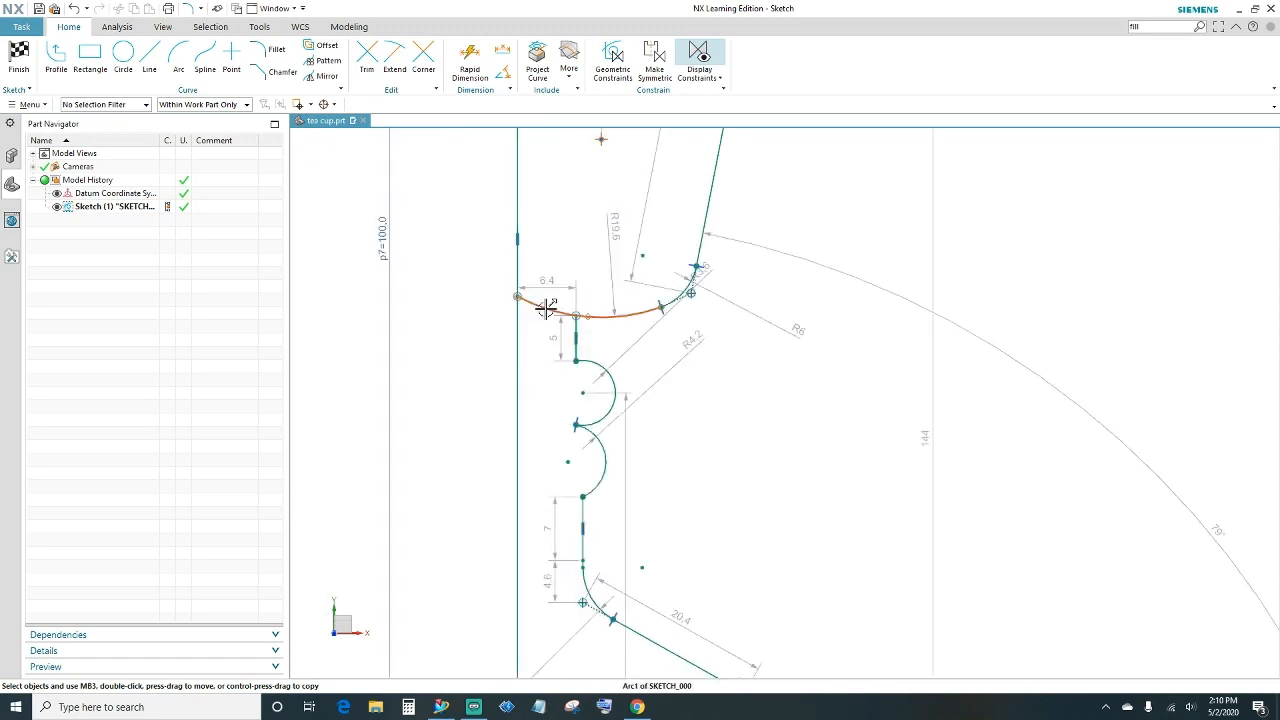
click(366, 62)
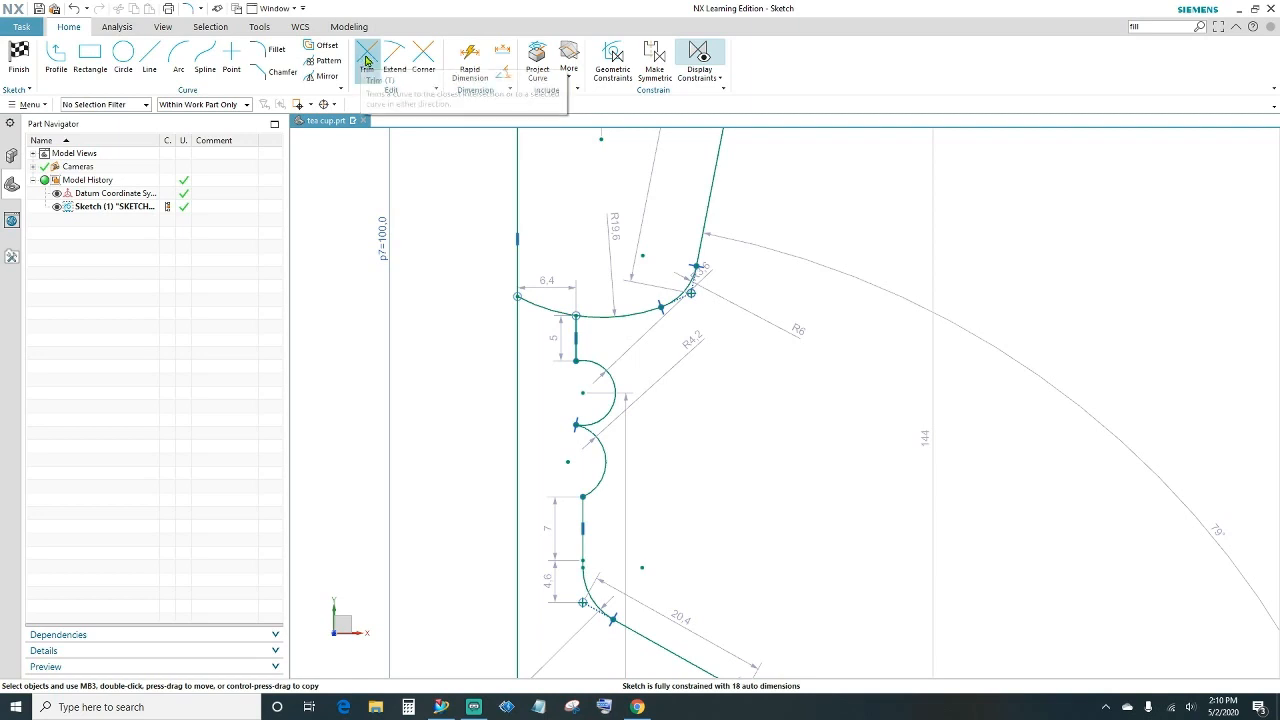
click(547, 309)
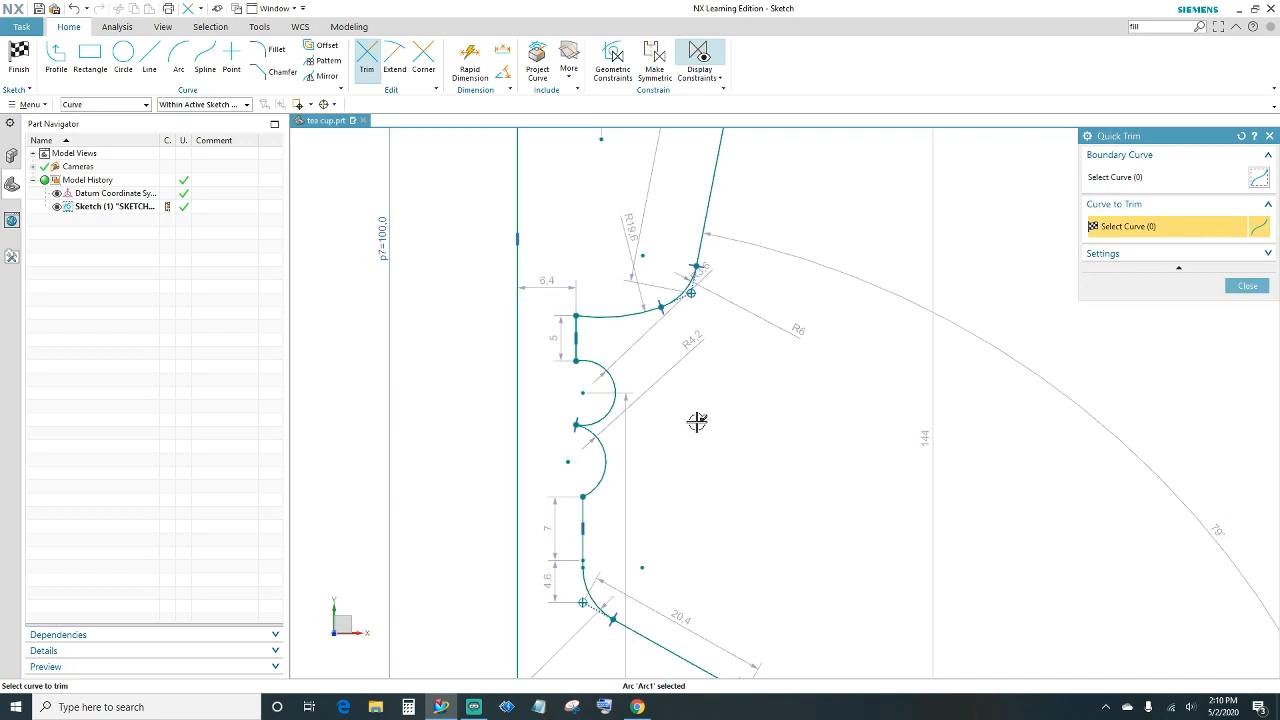
click(1247, 286)
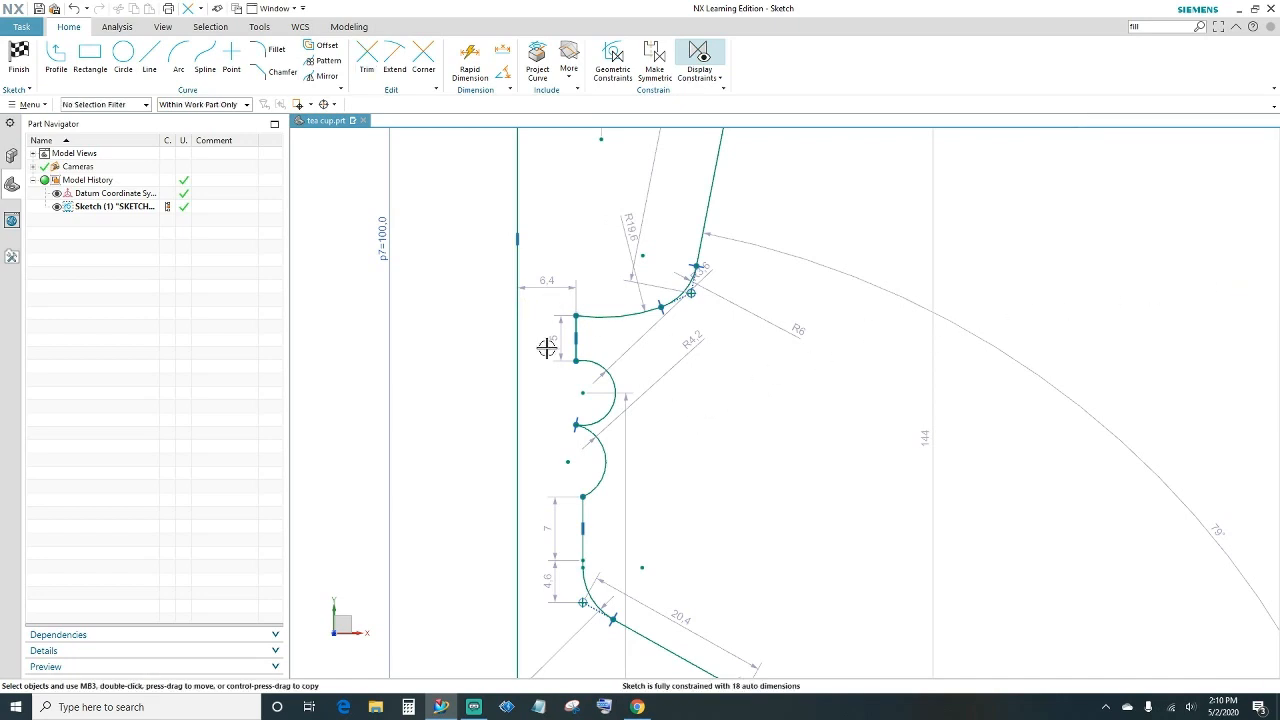
scroll(546, 347, down, 3)
mouse_move(732, 250)
shift+middle_down()
mouse_move(691, 350)
mouse_move(674, 360)
shift+middle_up()
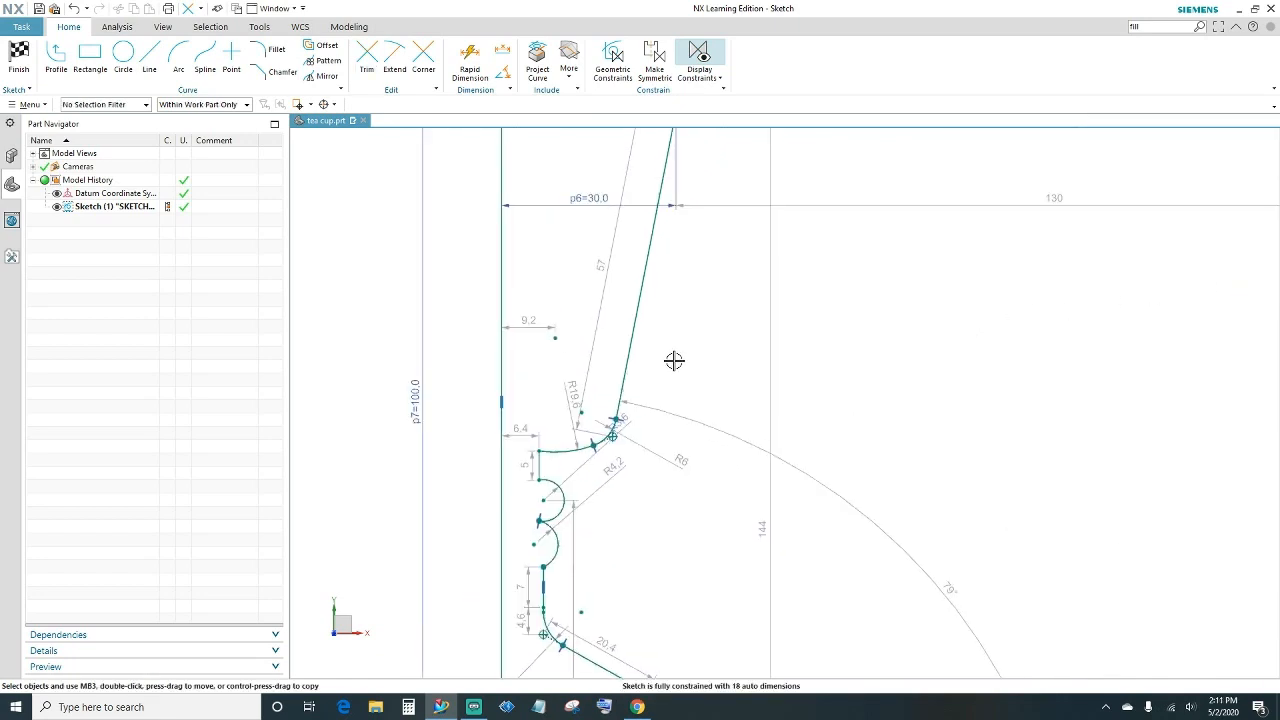
Draw two horizontal lines about 6.4 mm long and about 1.7 mm apart, from the stem's upper vertical line to the long vertical line
click(539, 464)
key(Escape)
scroll(569, 369, down, 2)
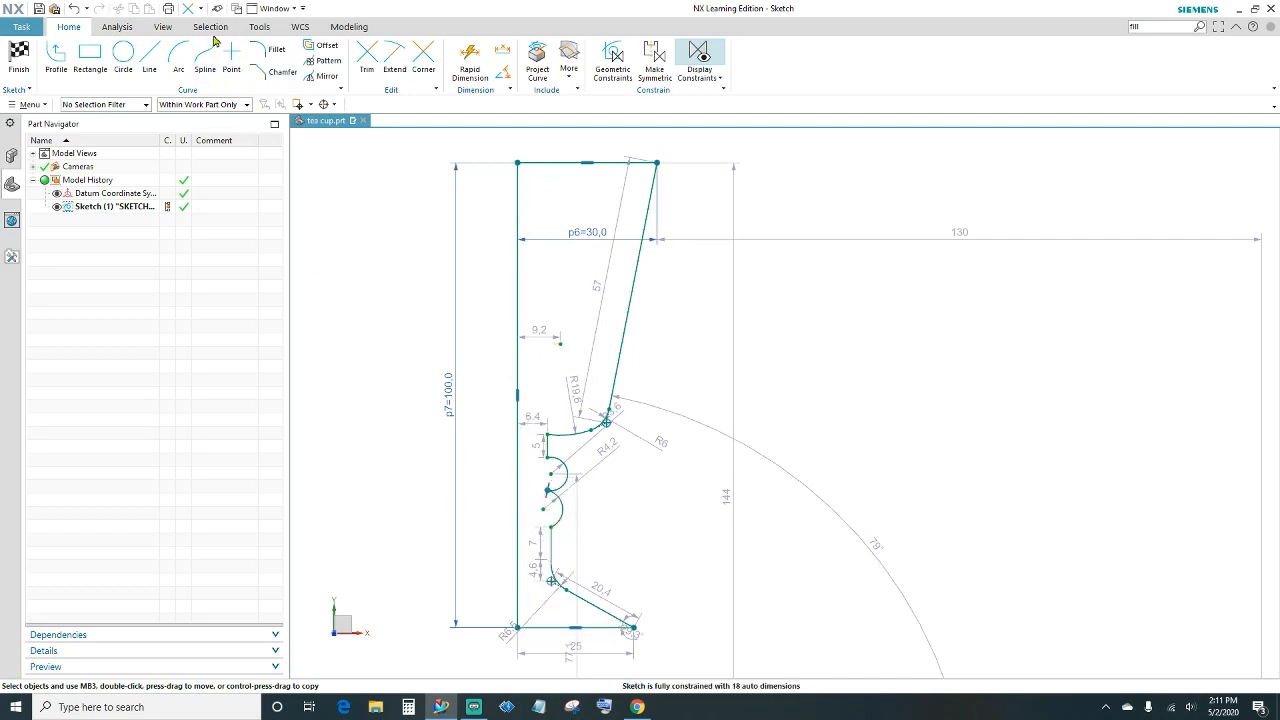
click(157, 54)
scroll(505, 427, up, 3)
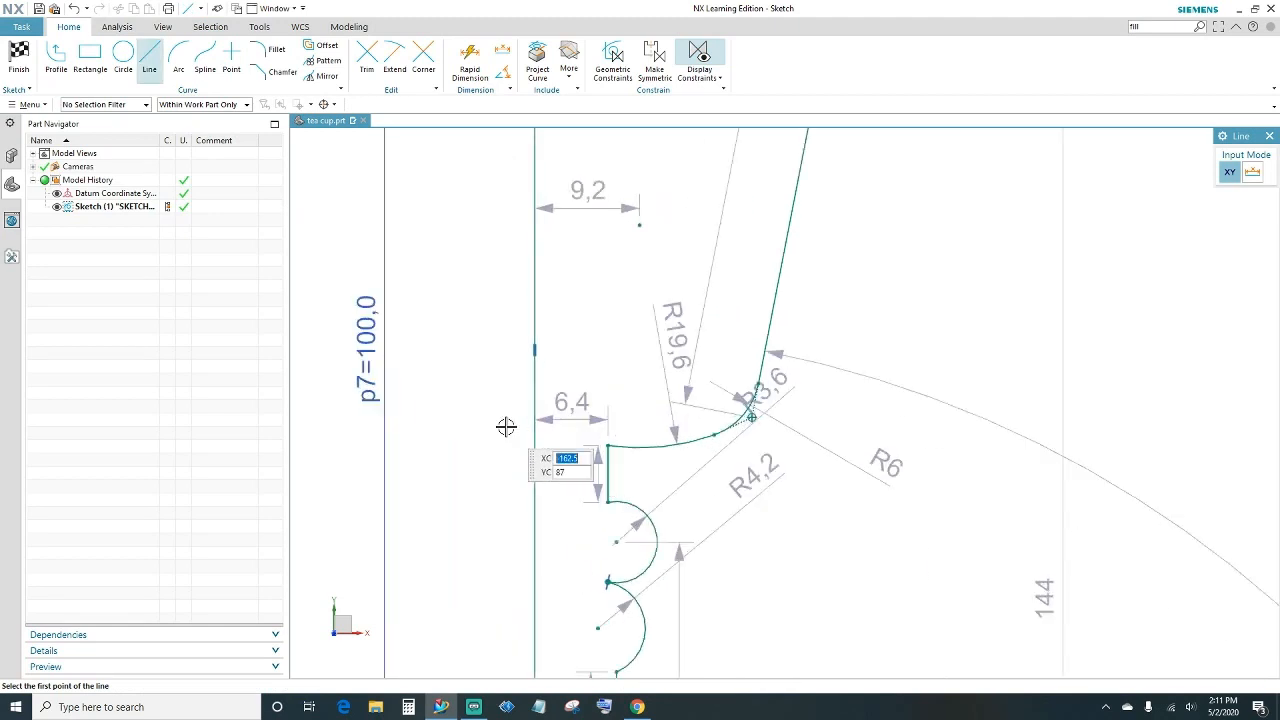
click(607, 445)
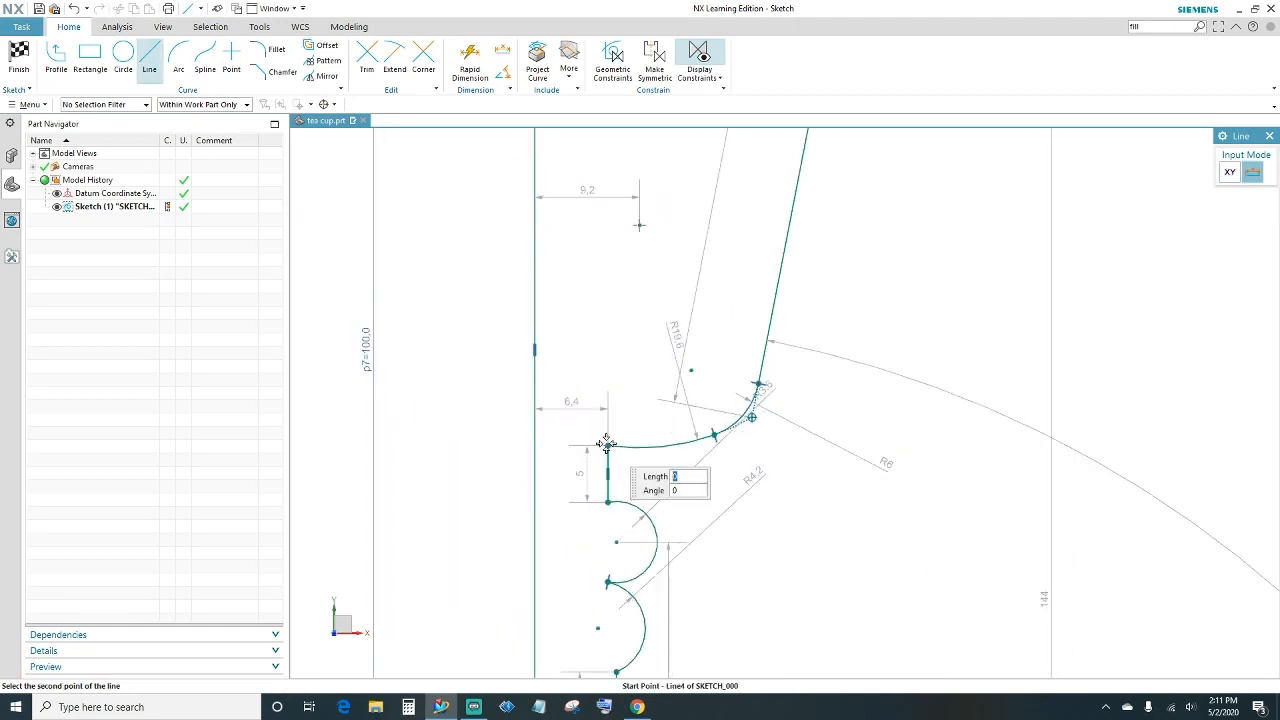
click(535, 445)
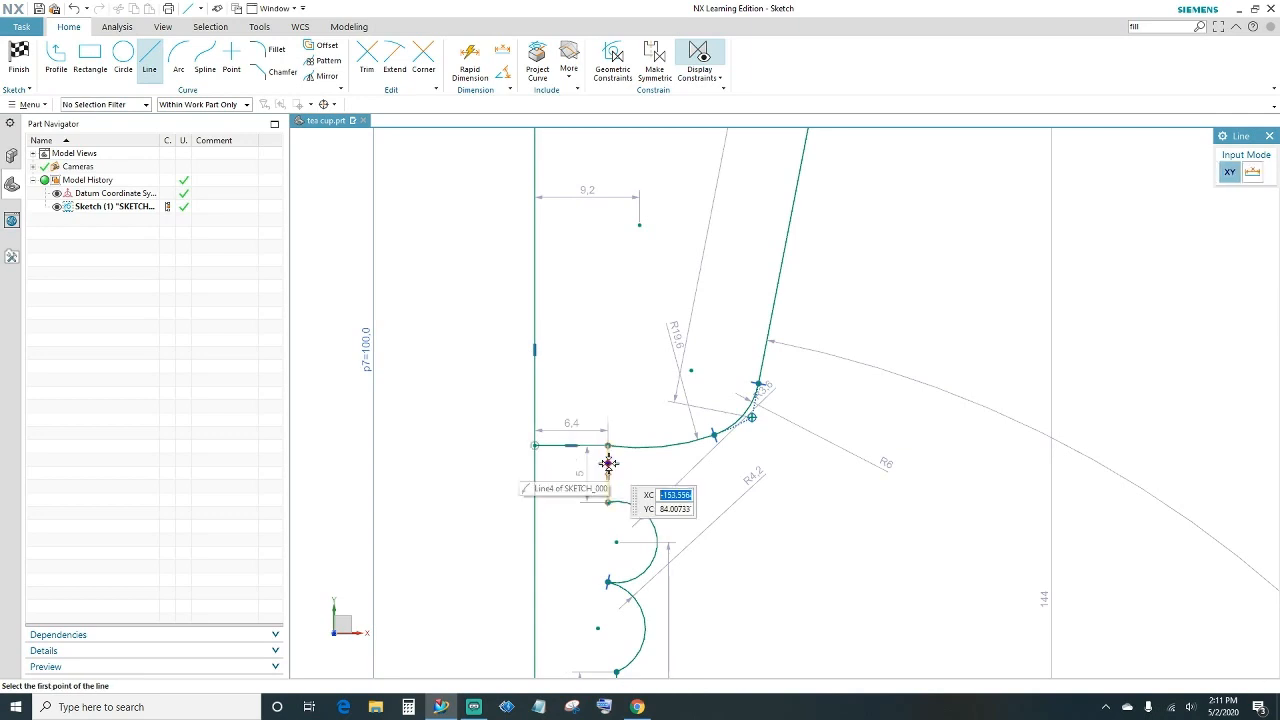
click(608, 464)
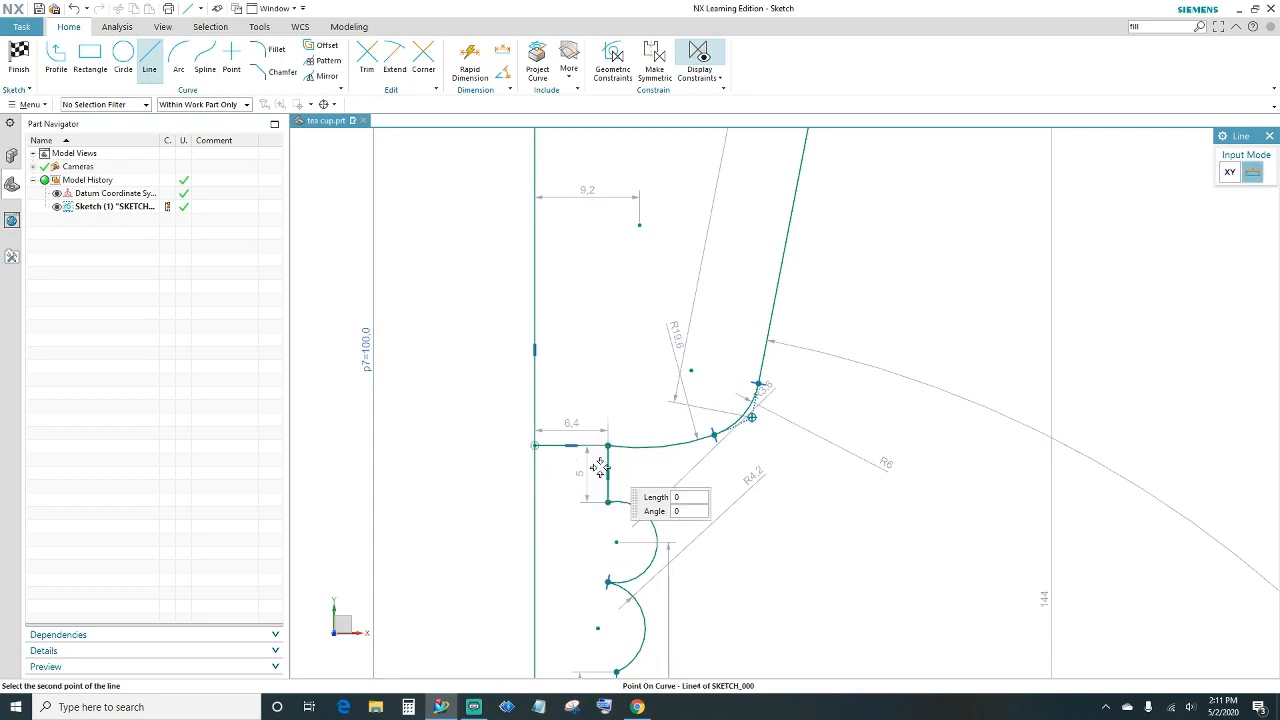
click(535, 464)
key(Escape)
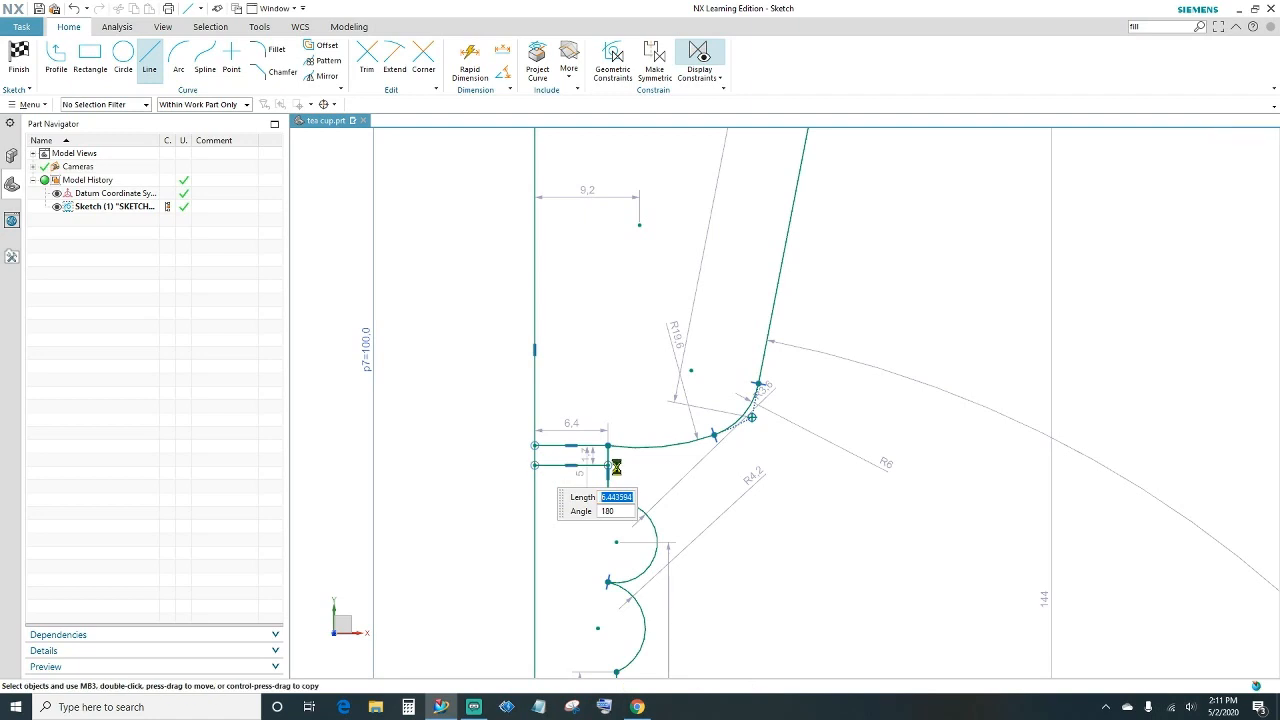
Trim the short vertical segments between the two horizontal lines, on both the stem line and the long vertical line
click(372, 66)
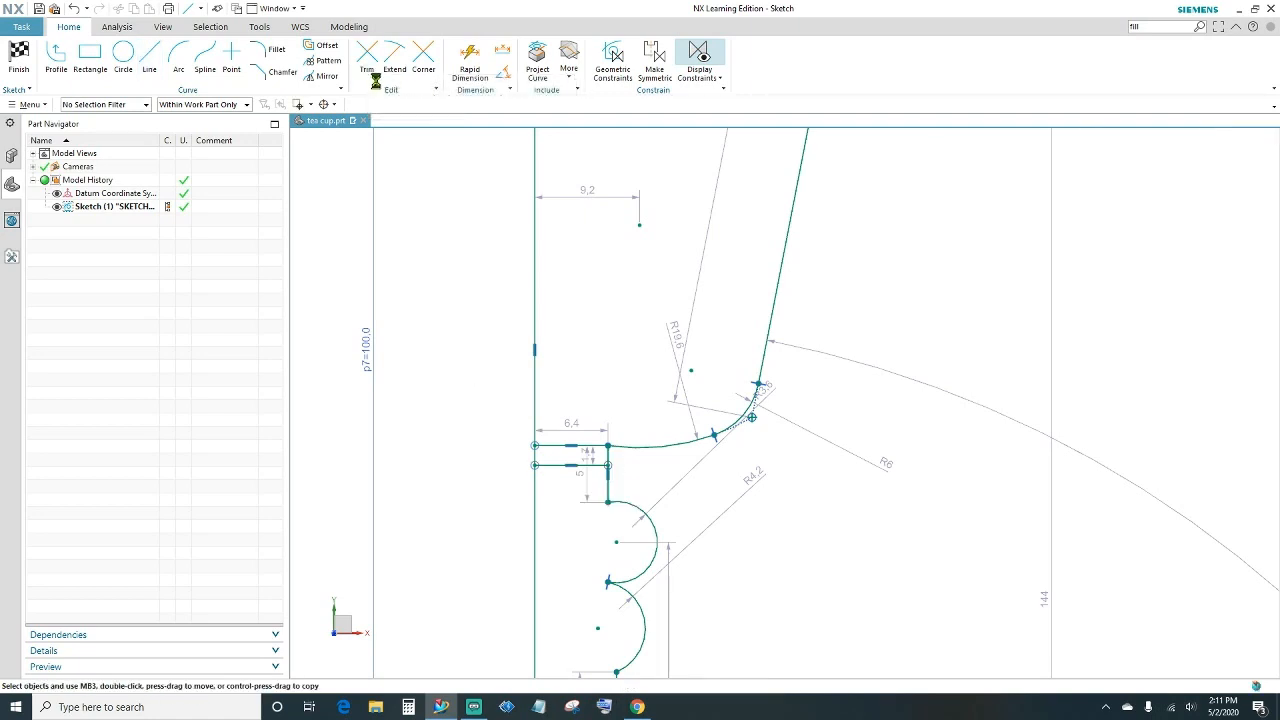
scroll(606, 486, up, 5)
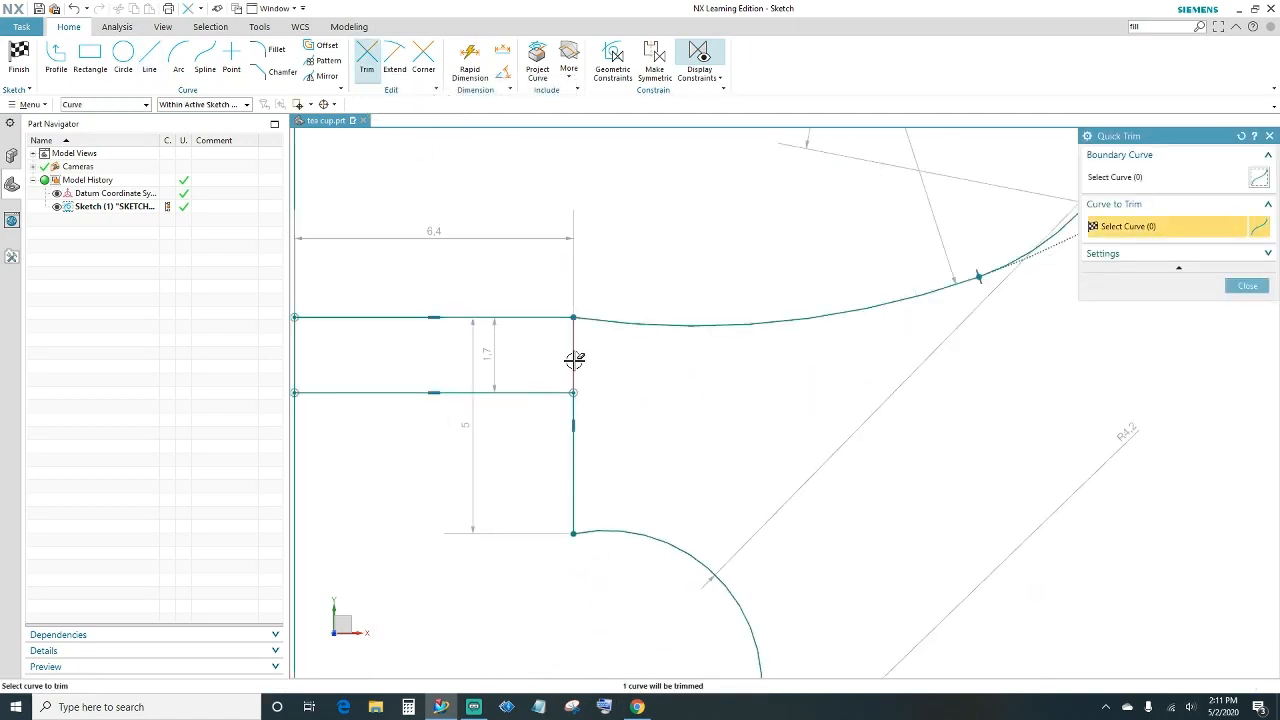
click(573, 360)
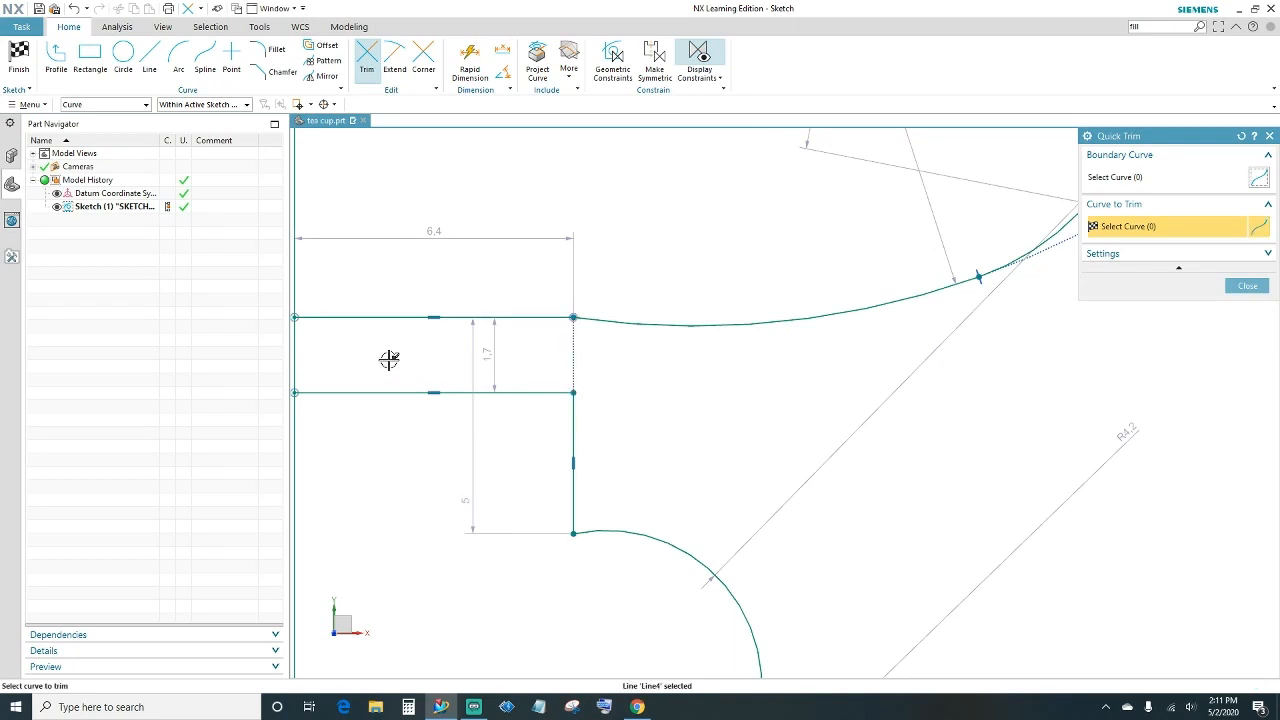
shift+middle_drag(389, 360, 554, 360)
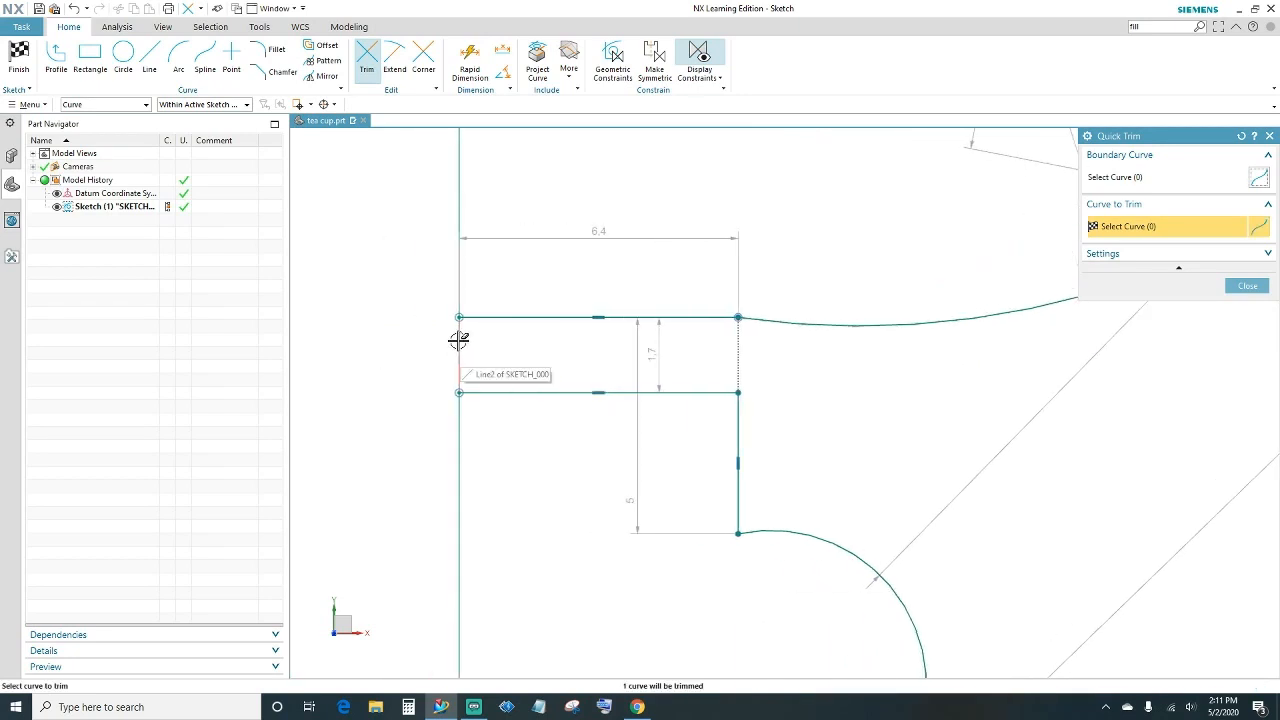
click(458, 340)
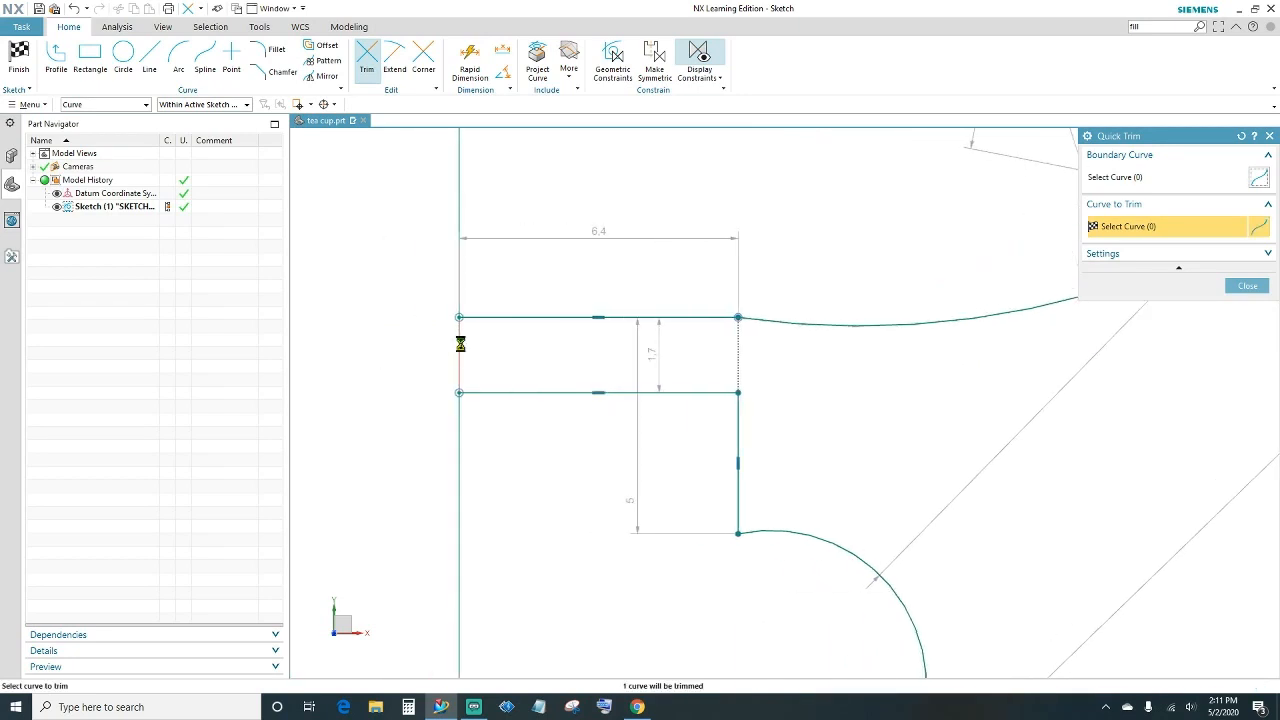
click(1247, 287)
Finish the sketch of the cup's separated bowl and stem profiles
scroll(880, 420, down, 4)
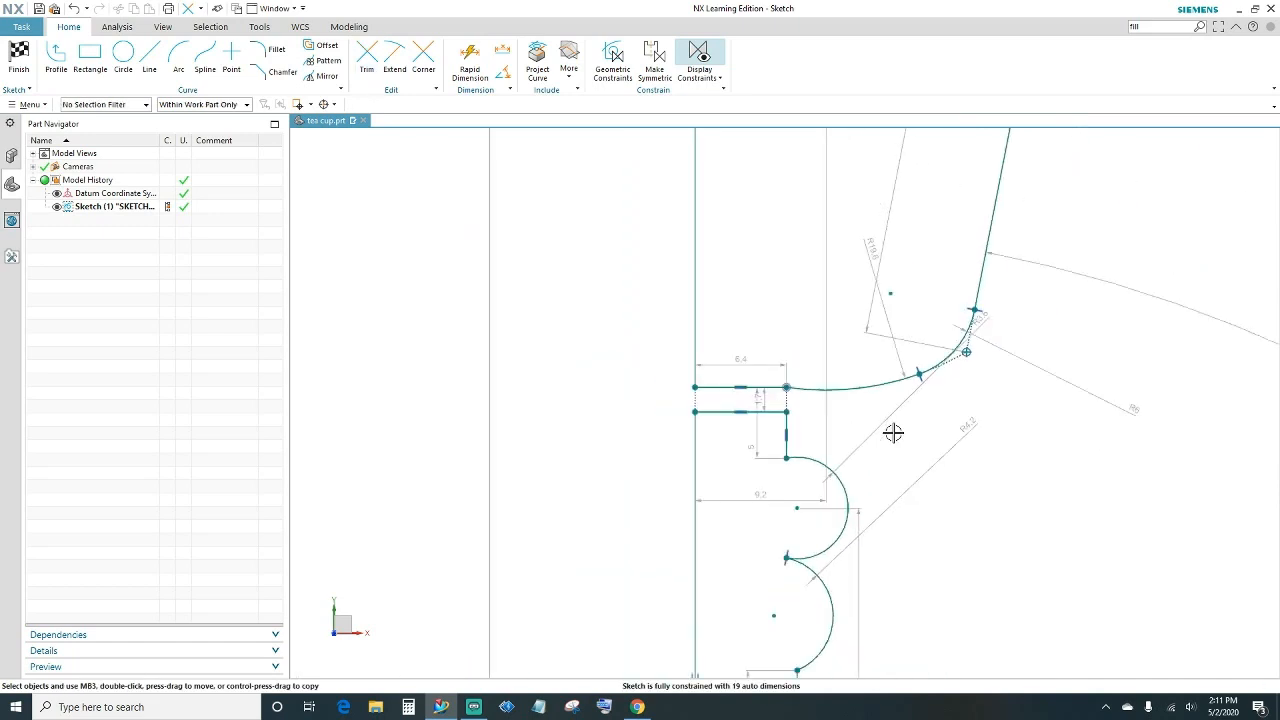
shift+middle_drag(928, 425, 811, 502)
scroll(811, 502, down, 4)
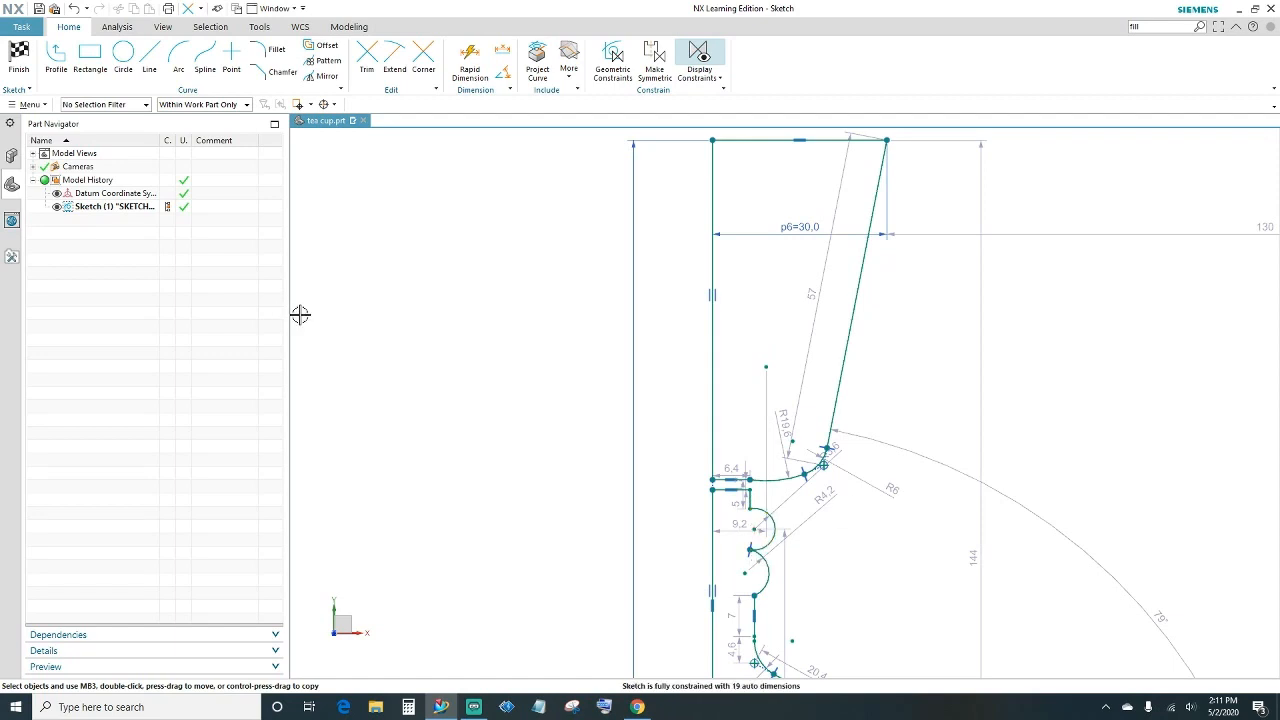
scroll(437, 399, down, 1)
scroll(449, 421, down, 1)
click(18, 68)
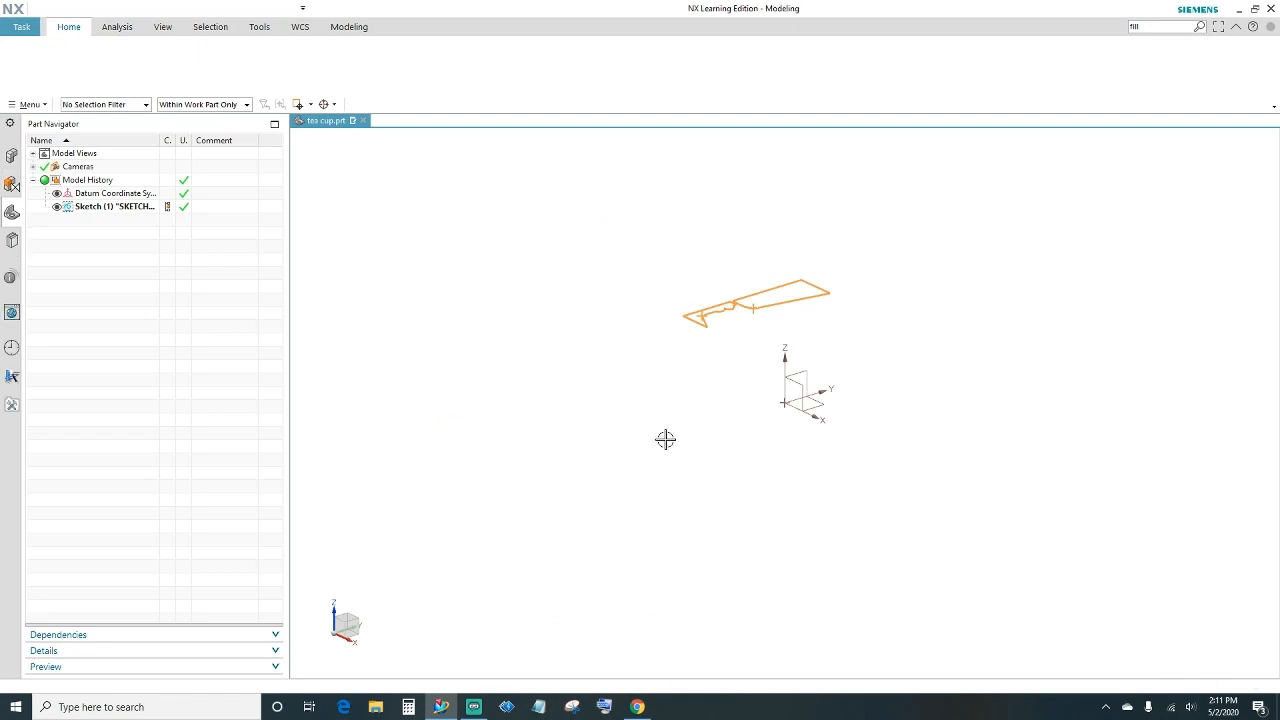
Revolve the bowl and stem profiles 360° about the bowl's long vertical line, with Boolean set to None
mouse_move(665, 439)
middle_down()
mouse_move(571, 420)
mouse_move(566, 434)
middle_up()
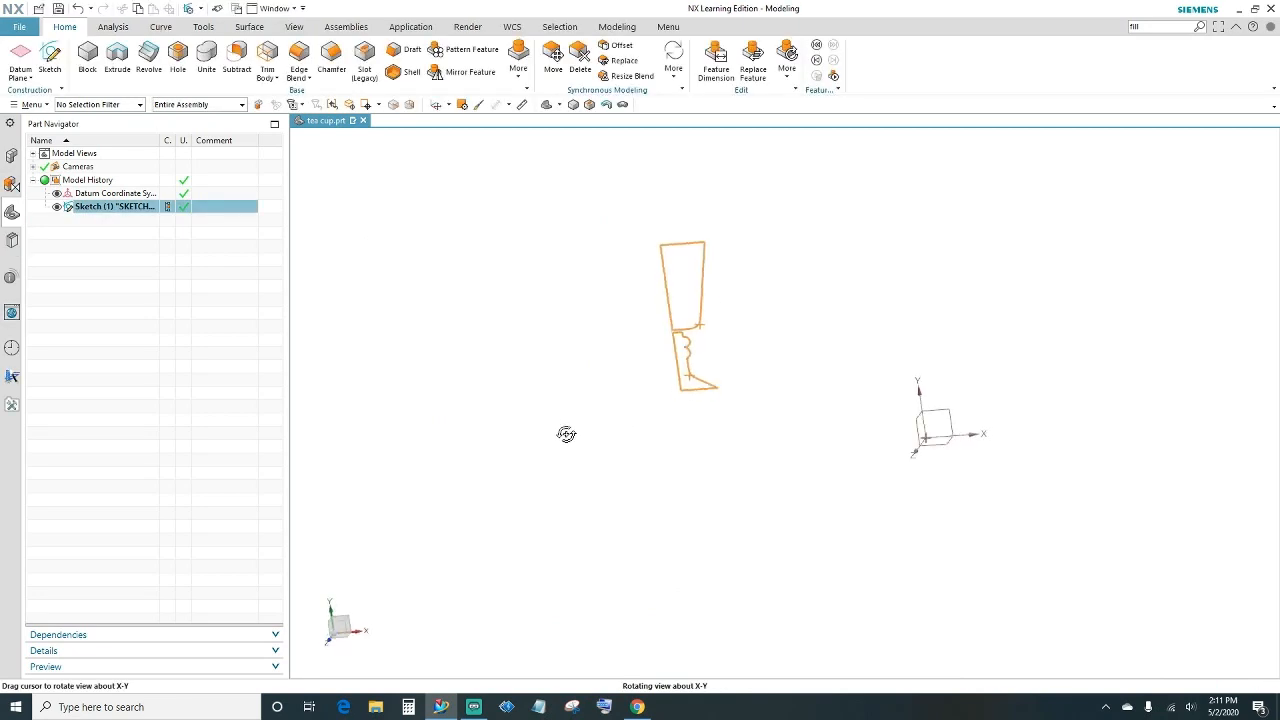
scroll(633, 352, up, 3)
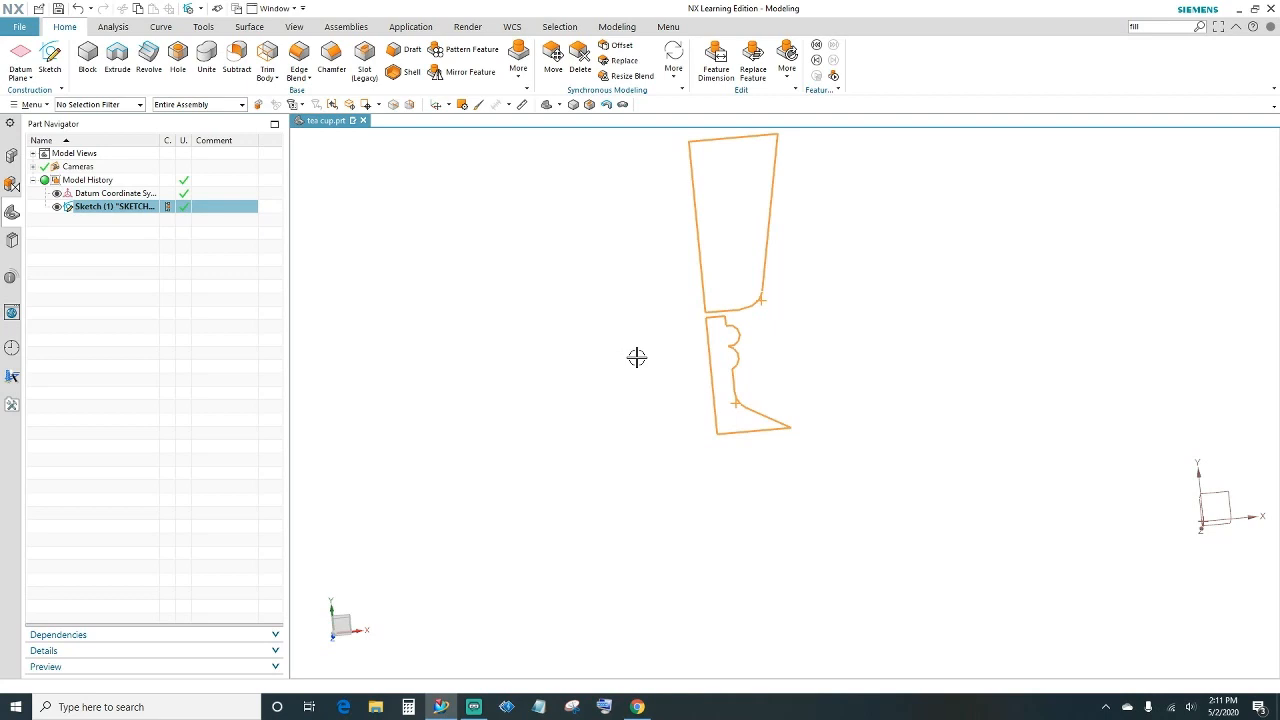
shift+middle_drag(637, 357, 541, 433)
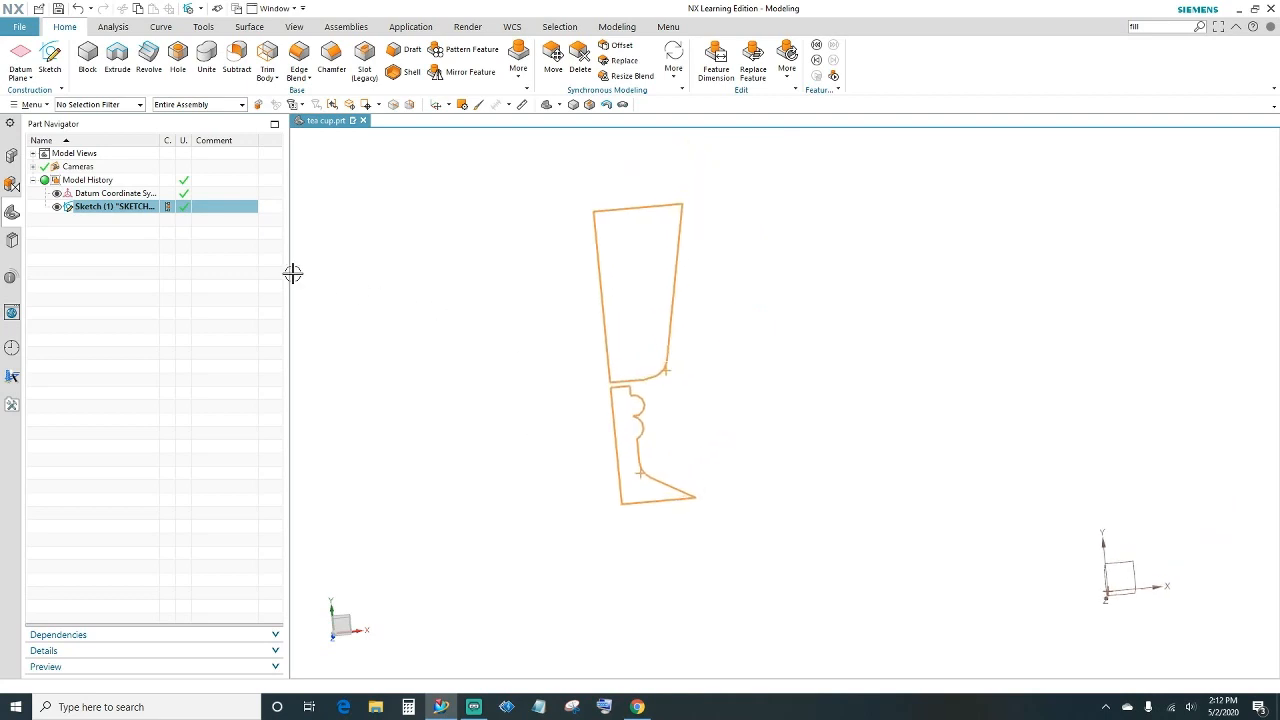
click(147, 55)
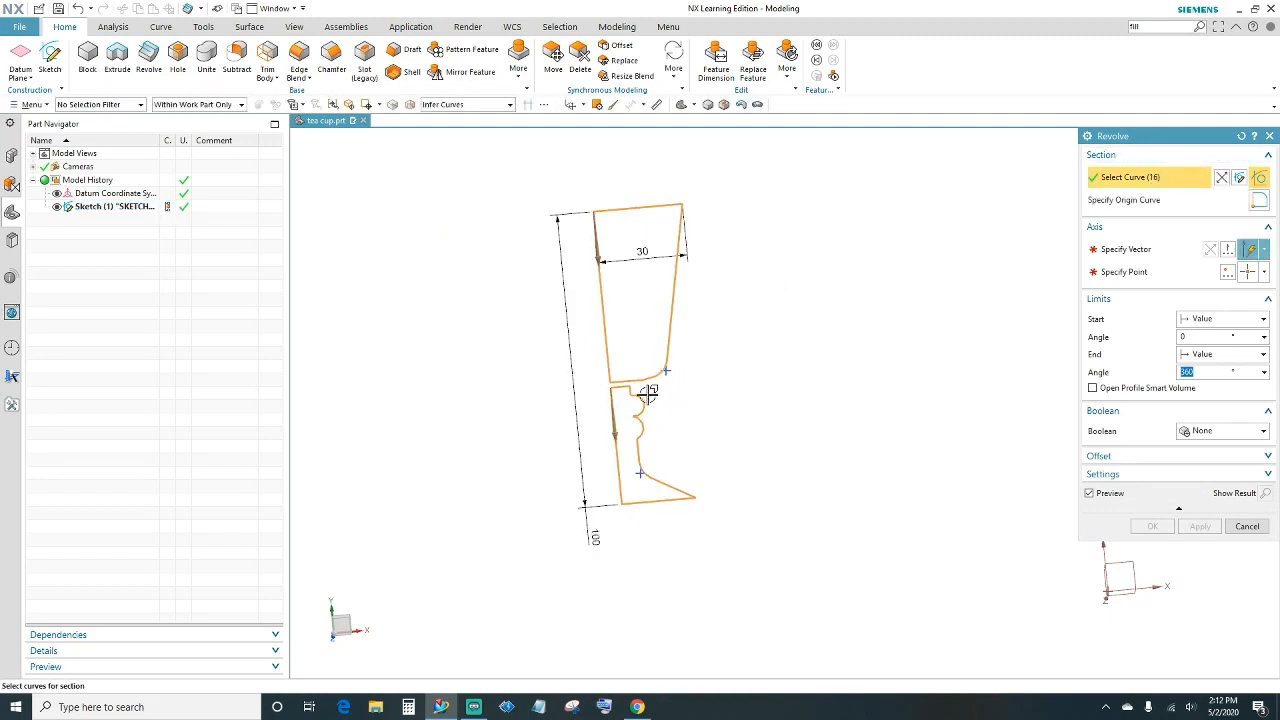
click(1127, 250)
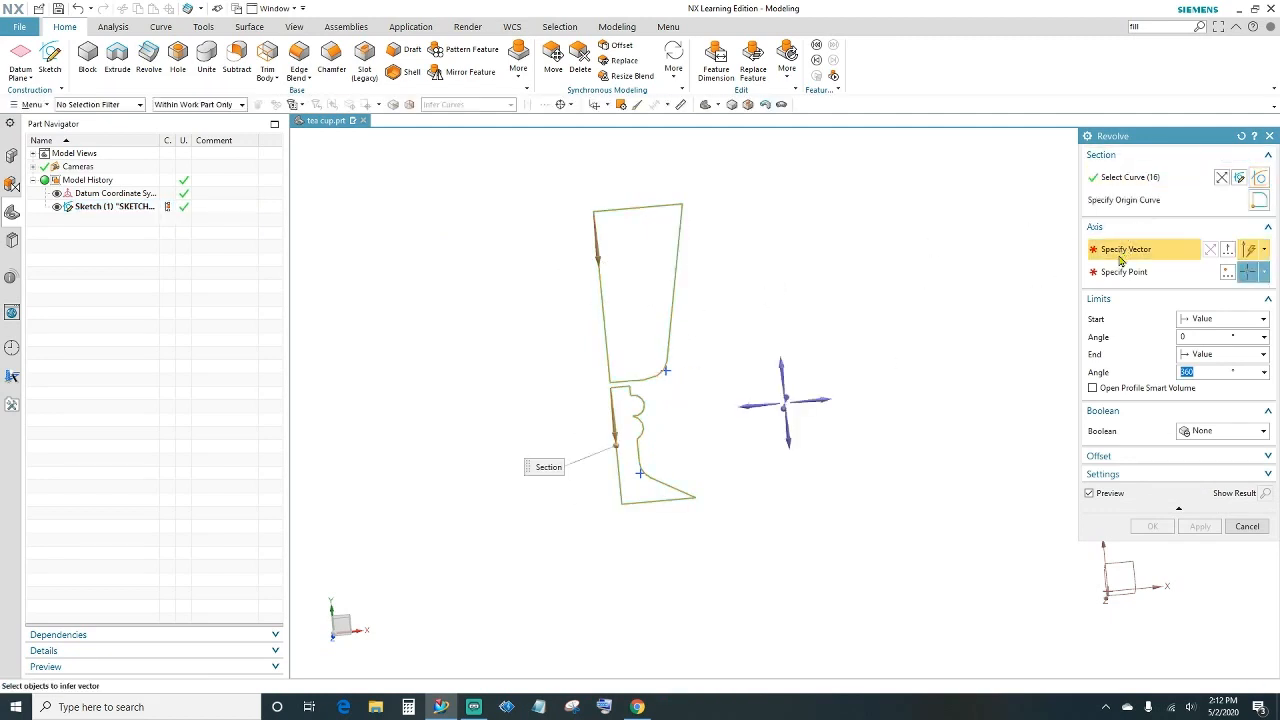
click(601, 316)
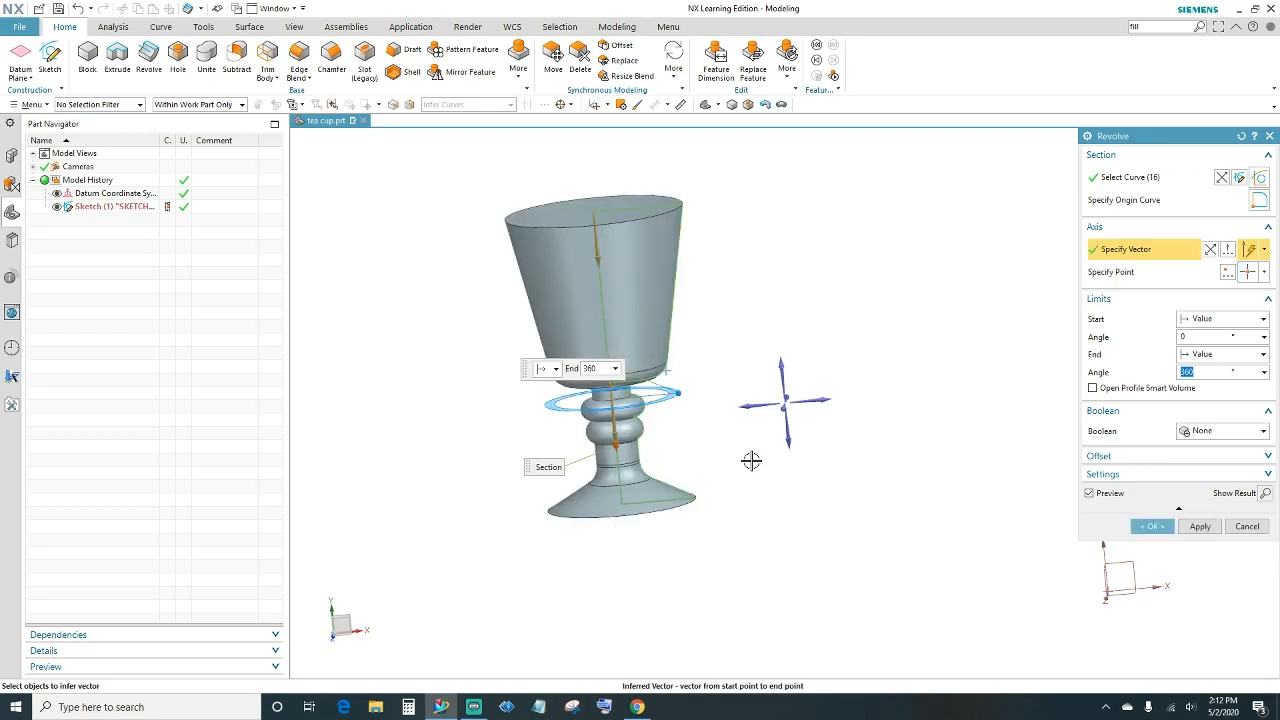
middle_drag(733, 525, 731, 514)
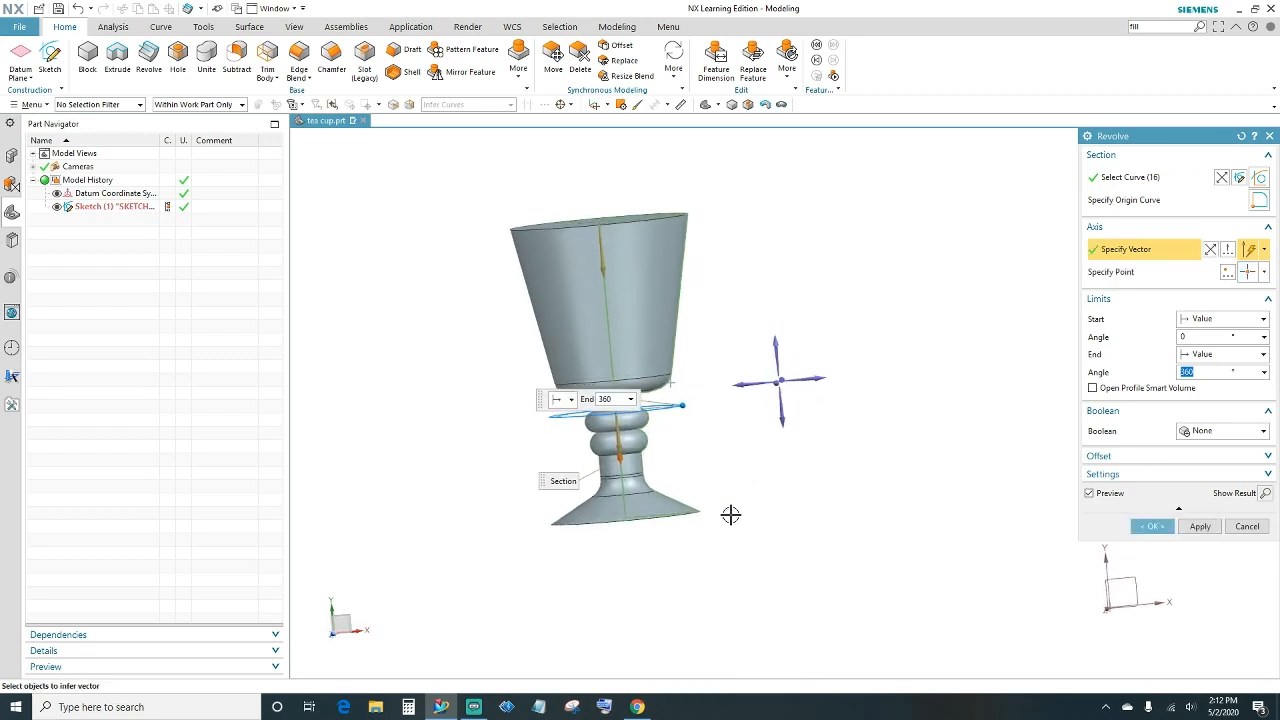
click(1149, 526)
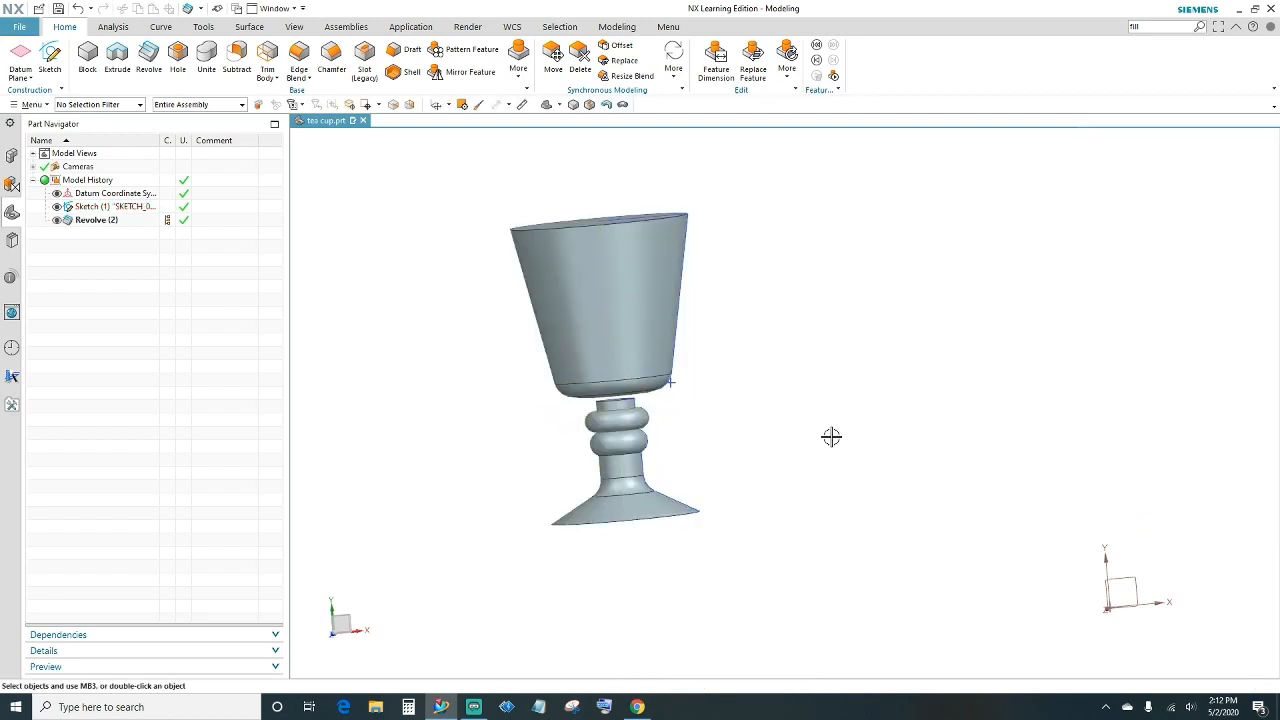
Shell the bowl with a 3 mm wall thickness, leaving its flat top face open
scroll(739, 433, up, 3)
middle_drag(737, 429, 800, 428)
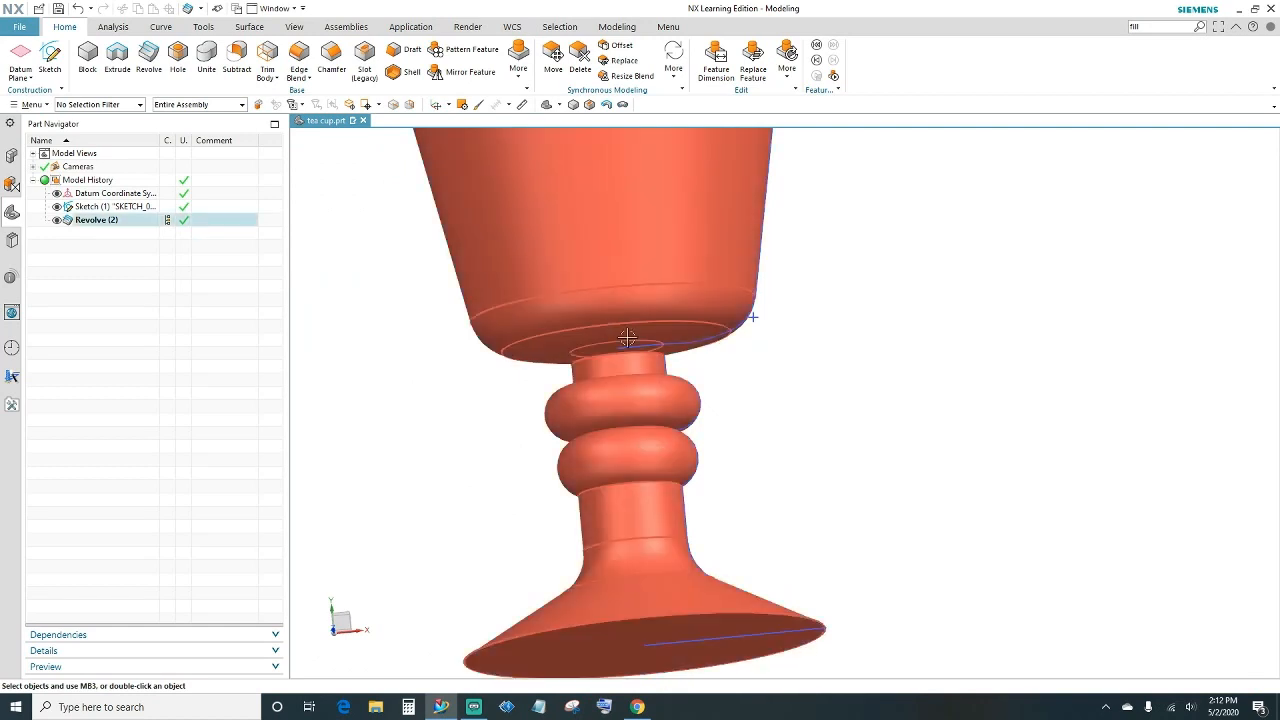
scroll(823, 354, down, 4)
middle_drag(842, 305, 823, 349)
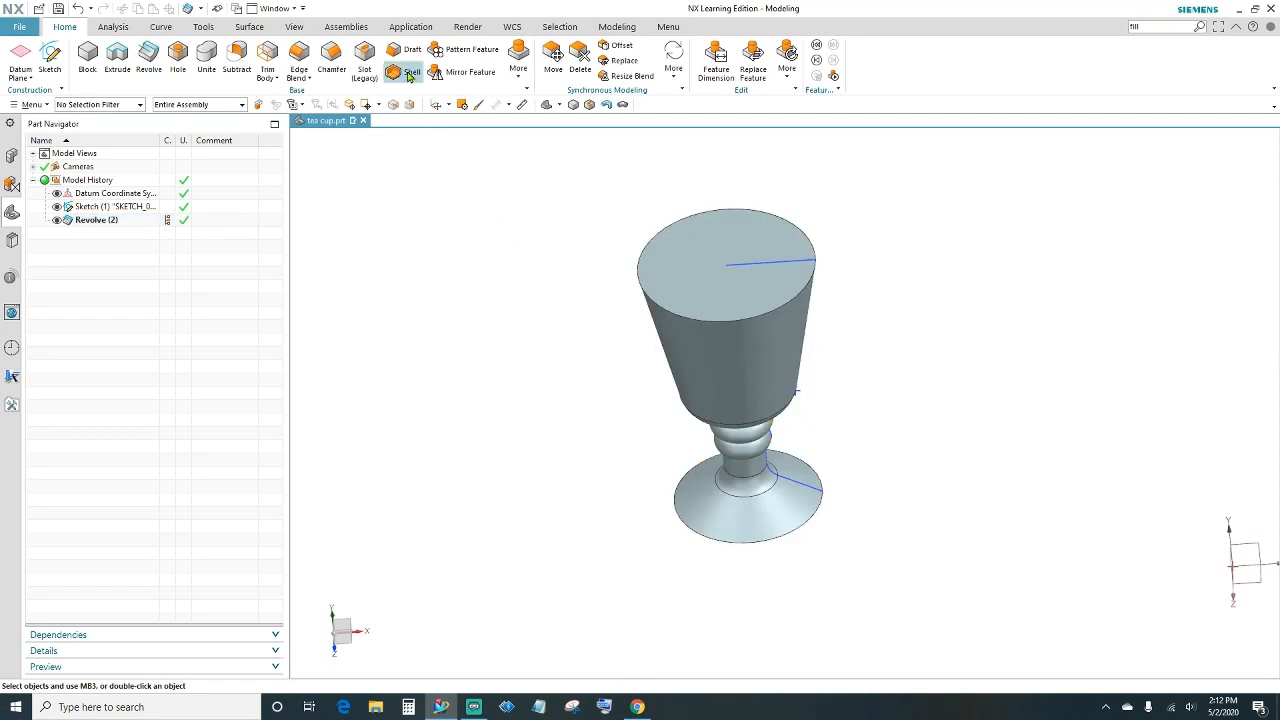
click(397, 74)
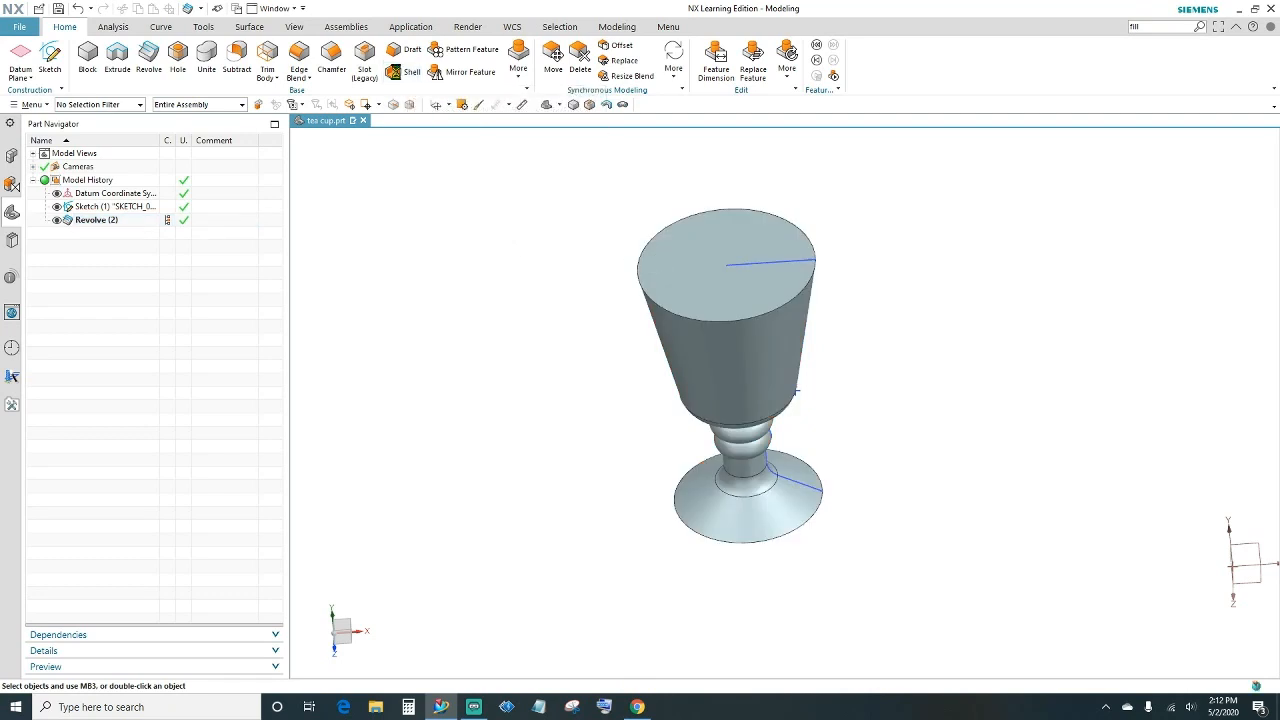
click(730, 289)
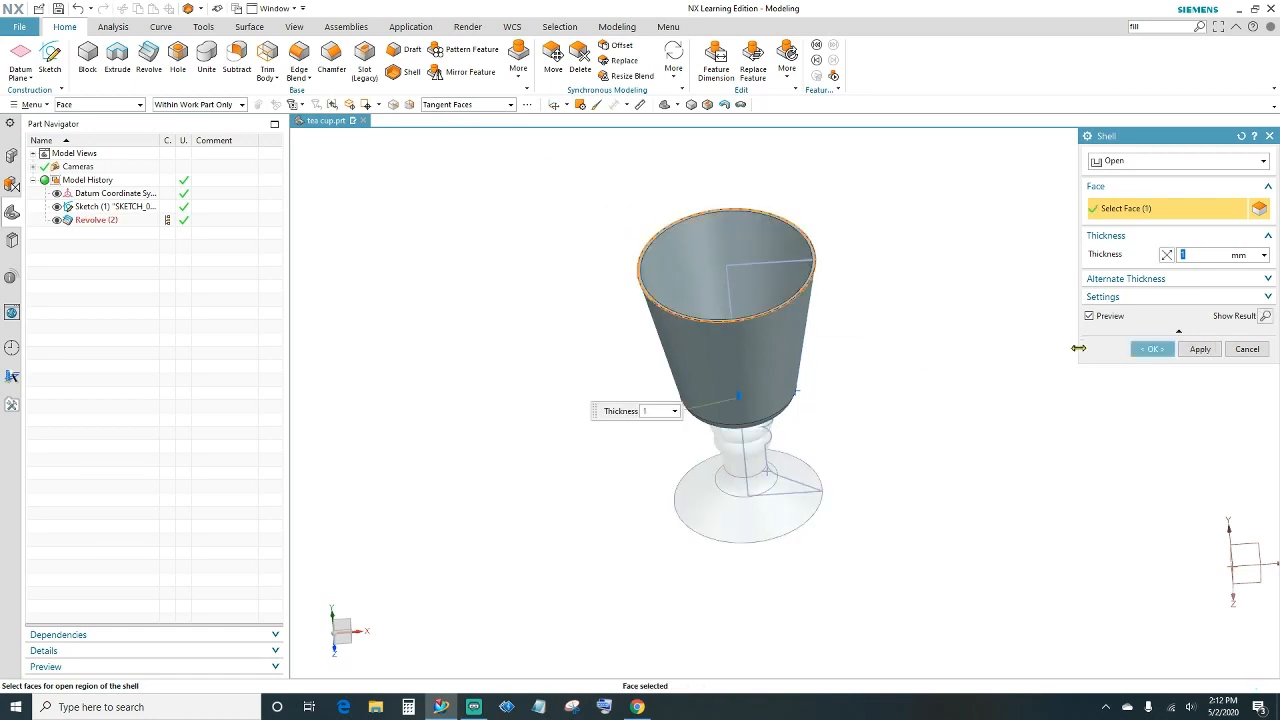
middle_drag(959, 343, 960, 357)
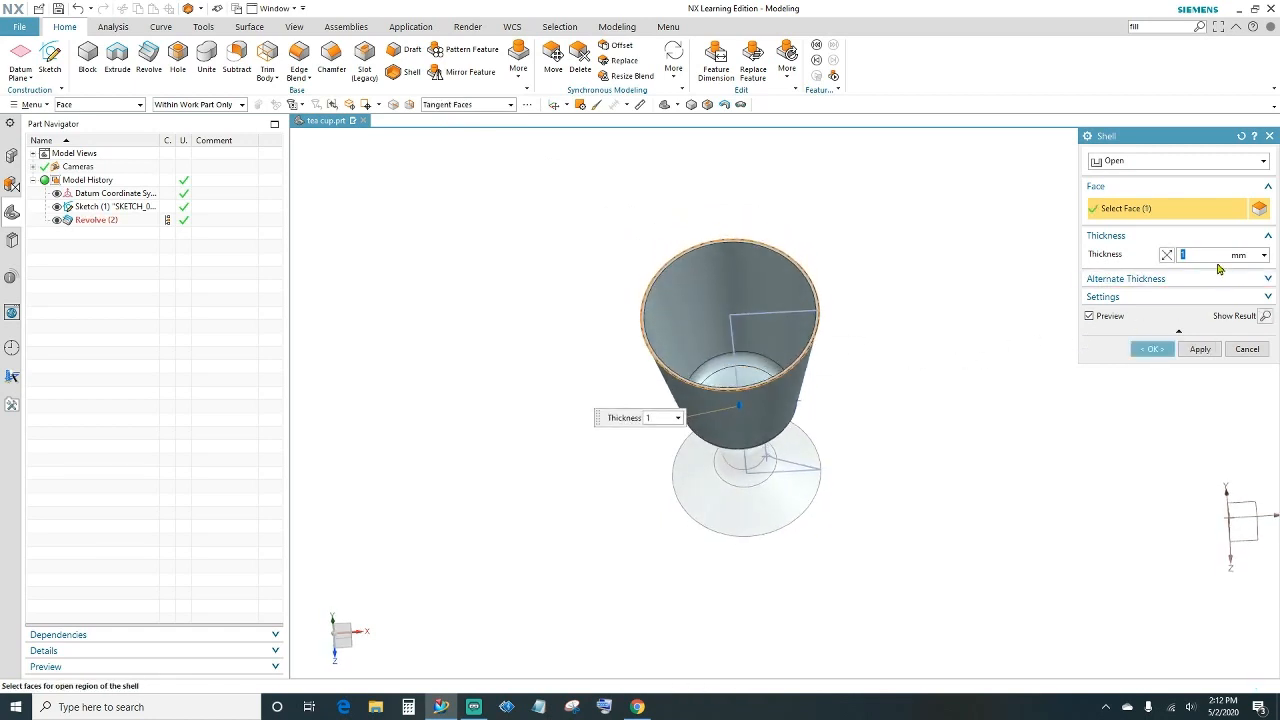
key(Tab)
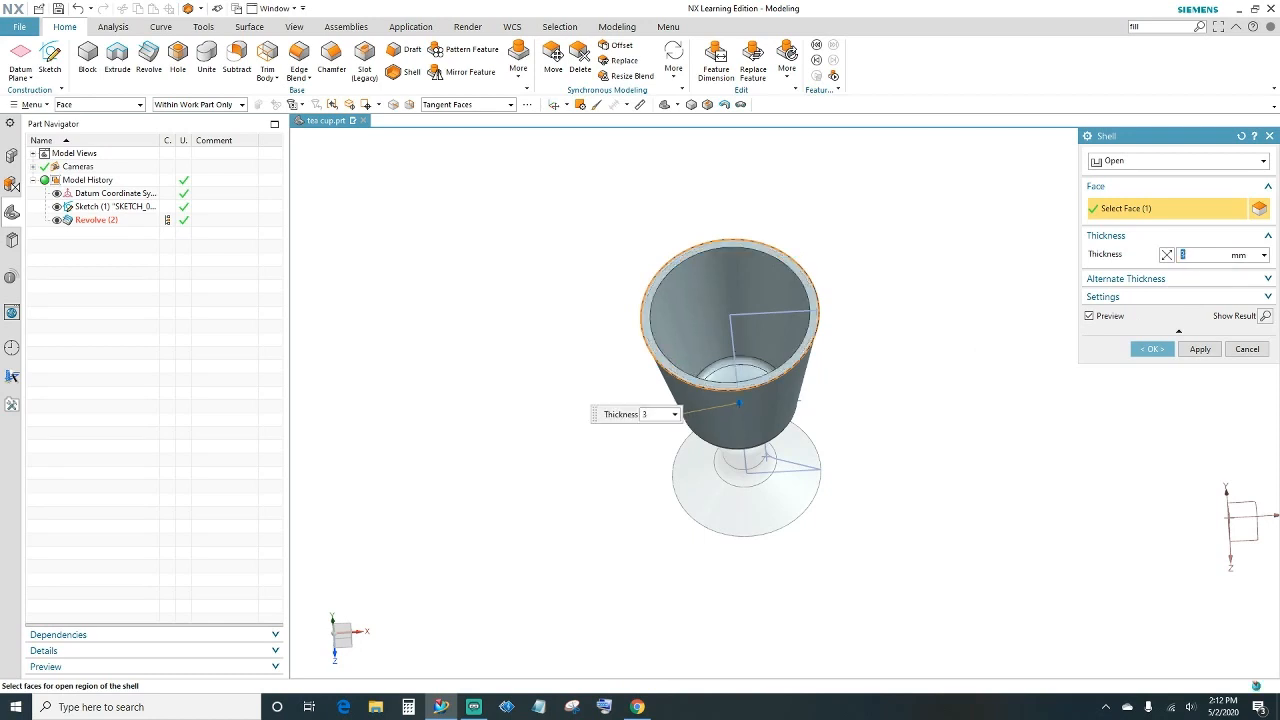
middle_drag(936, 432, 938, 372)
click(1153, 348)
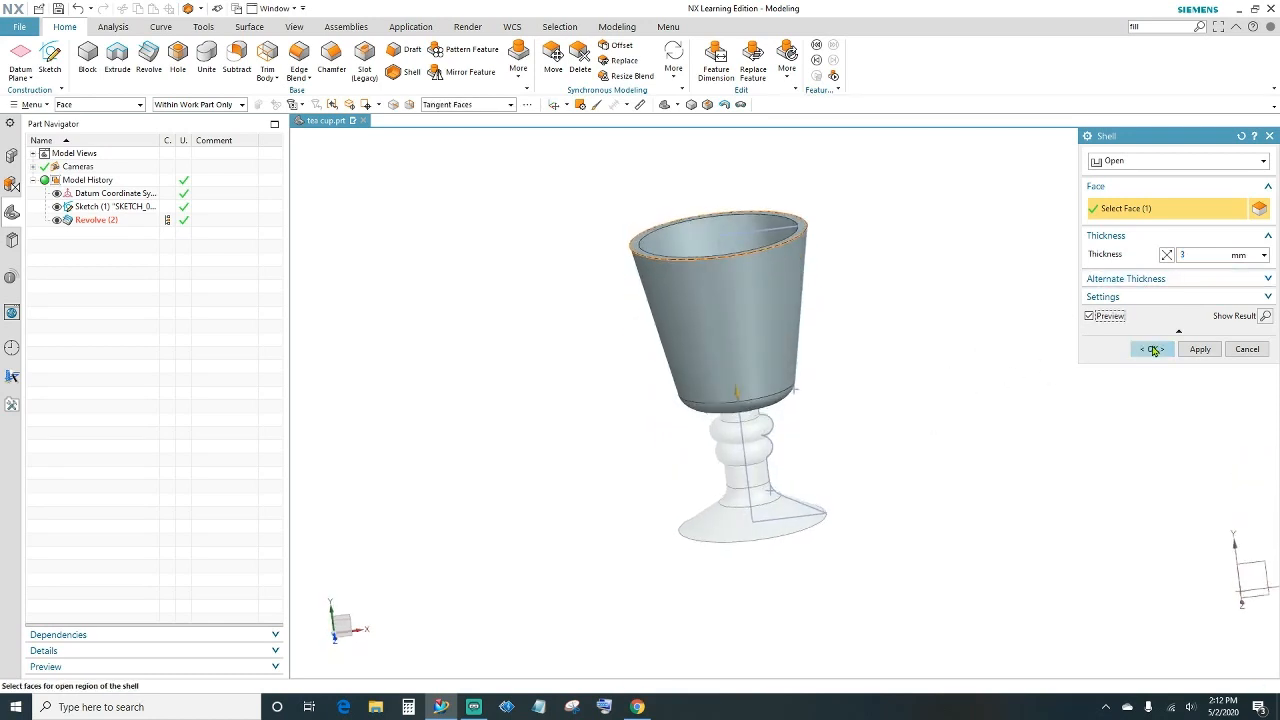
Replace the stem's top face with the bowl's flat underside at 0 mm offset to close the gap between the bodies
middle_drag(896, 472, 853, 445)
scroll(824, 440, up, 6)
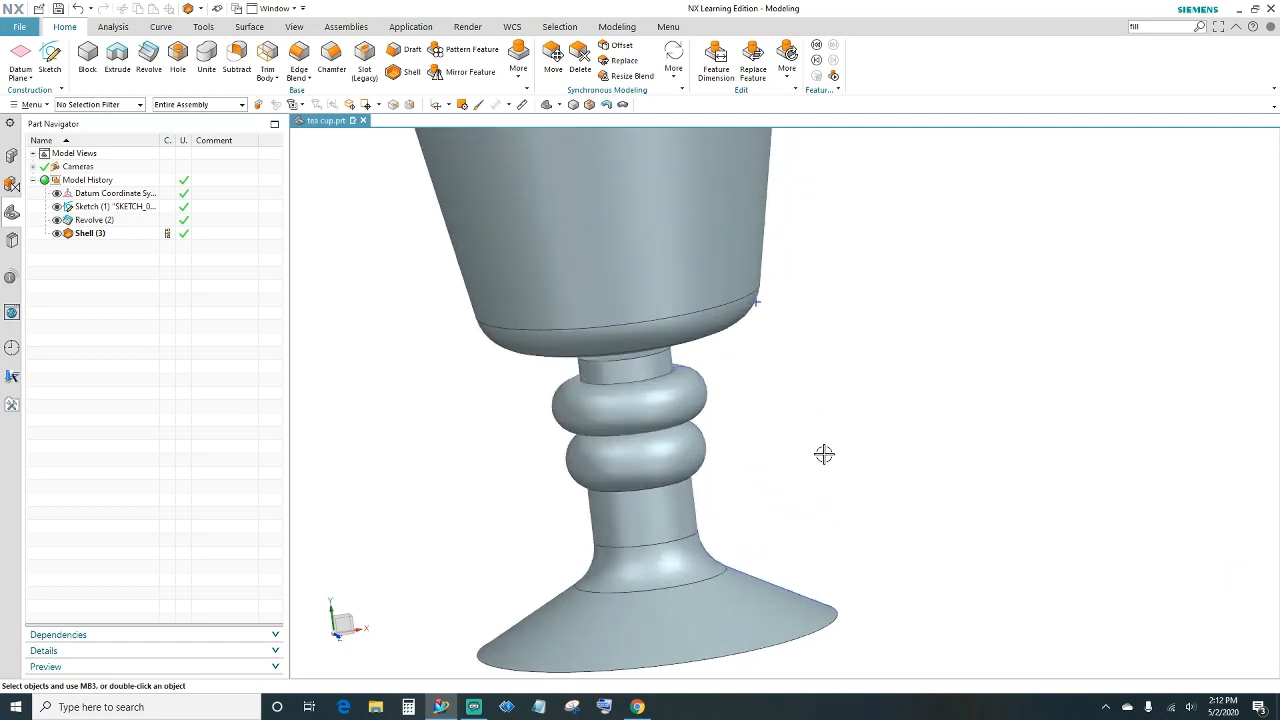
middle_drag(818, 485, 806, 449)
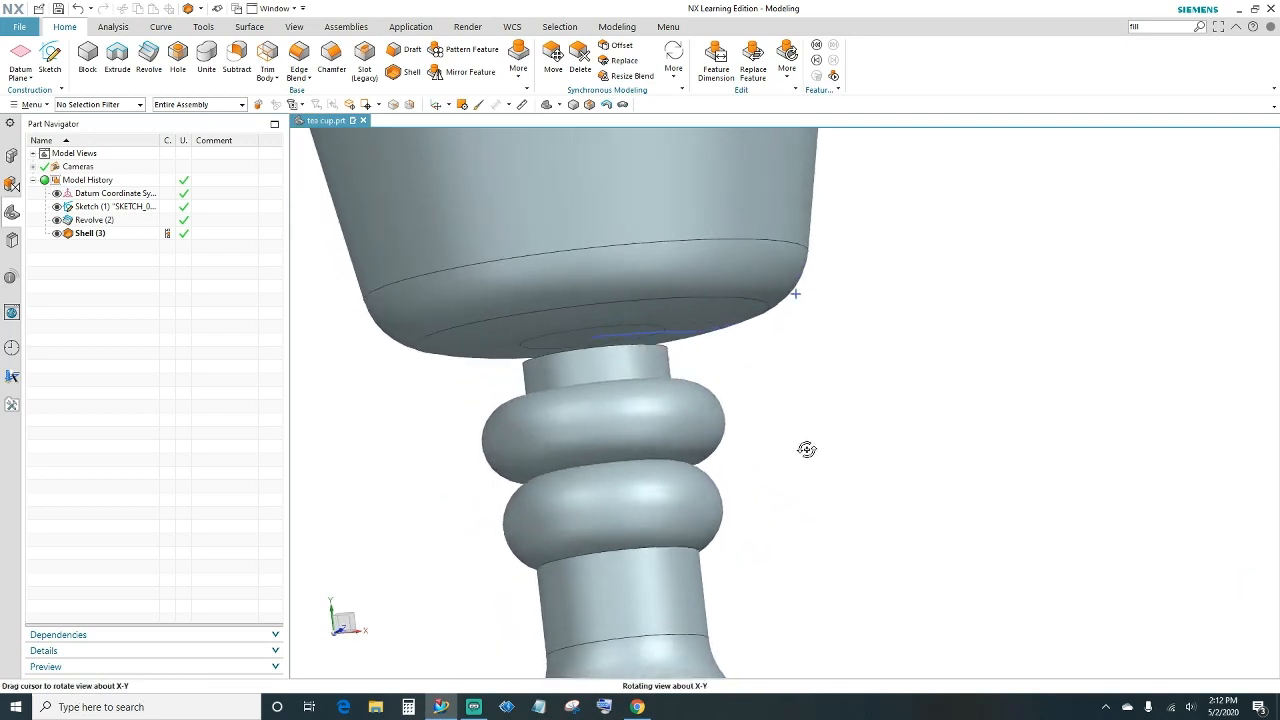
middle_drag(769, 367, 770, 393)
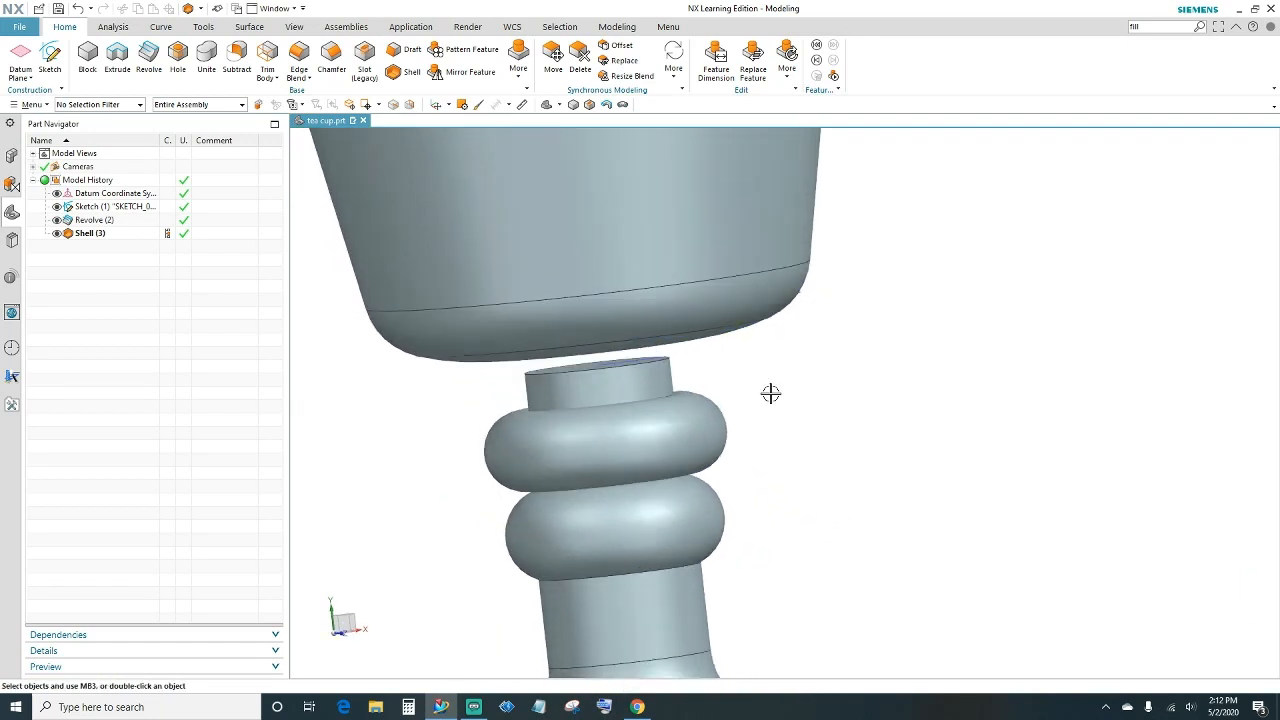
click(620, 62)
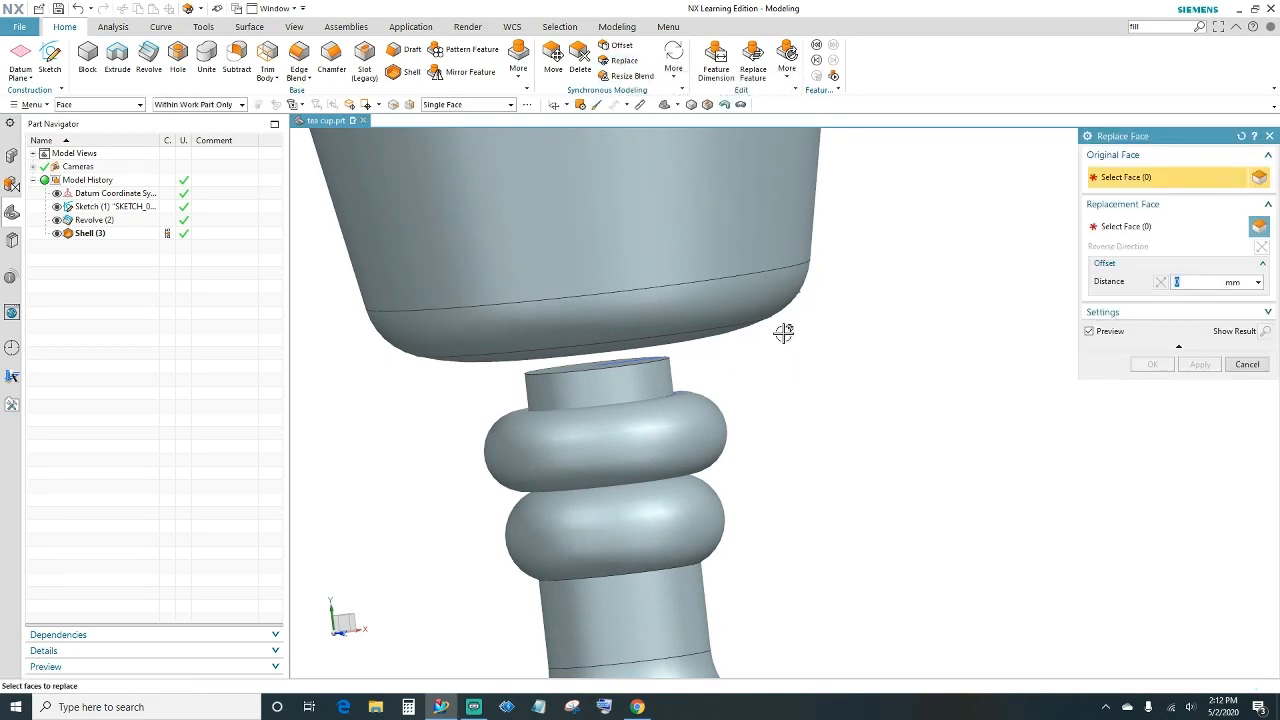
middle_drag(754, 388, 654, 374)
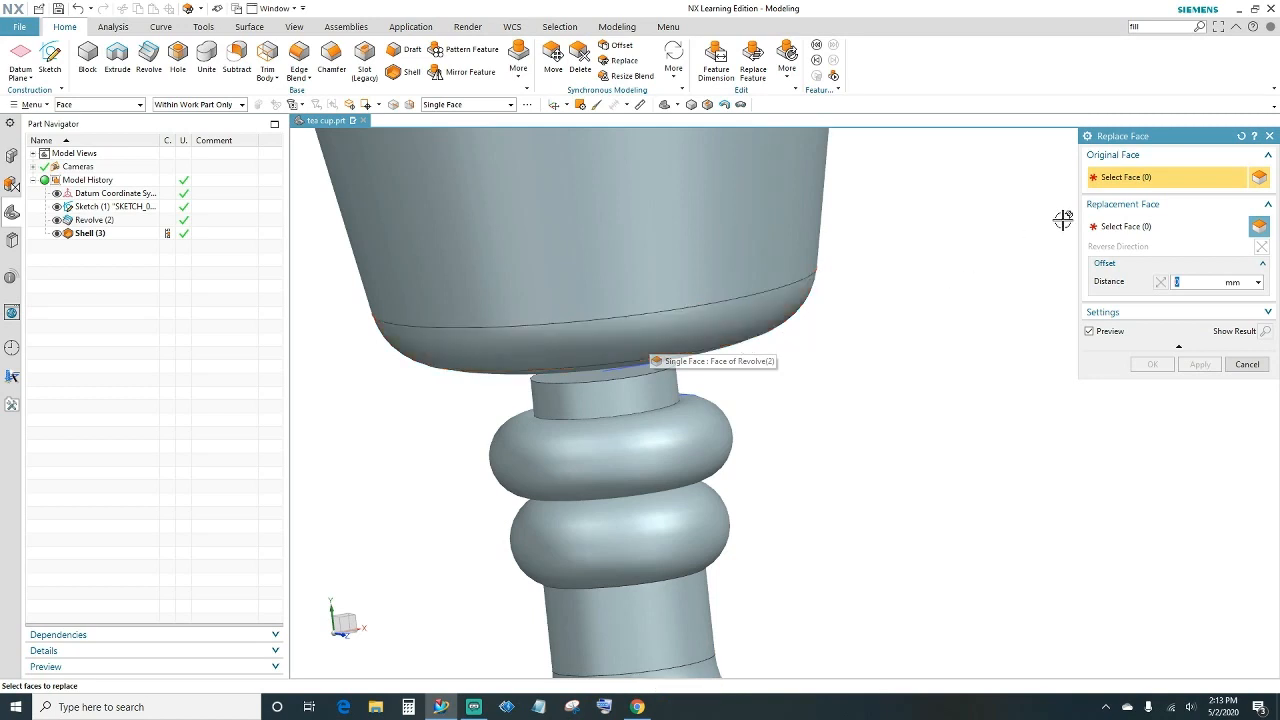
click(634, 373)
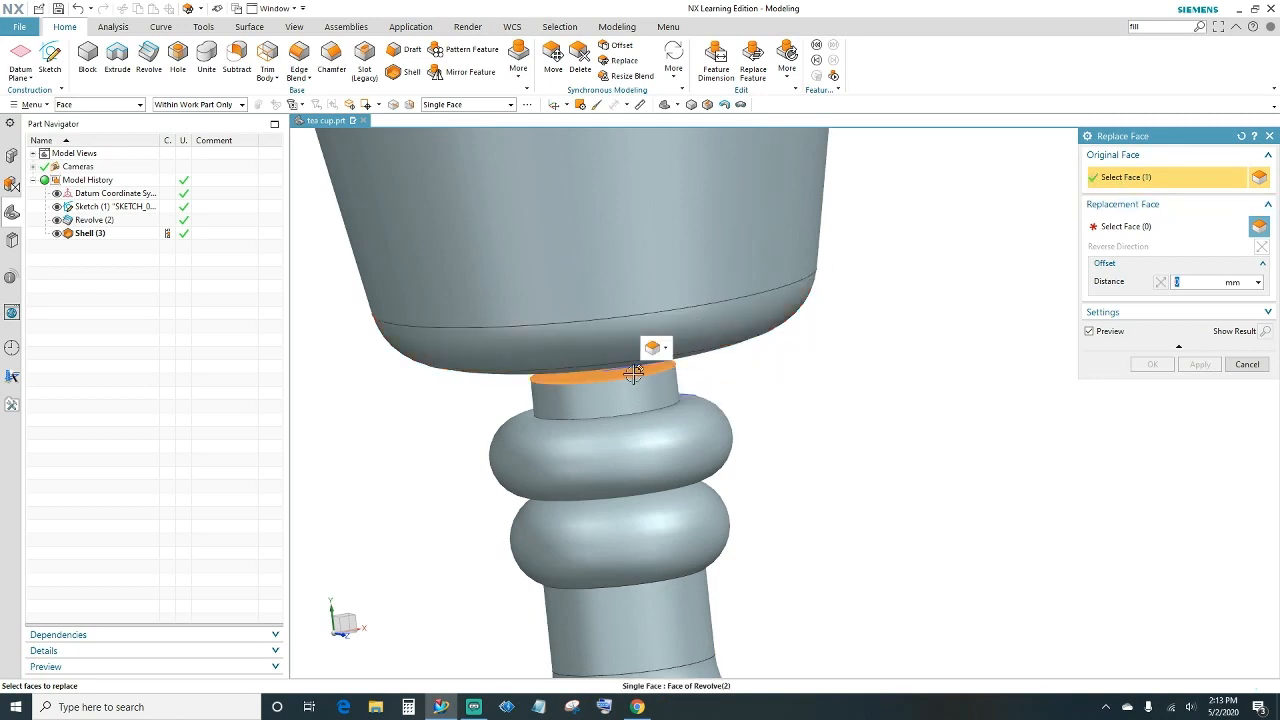
middle_click(770, 400)
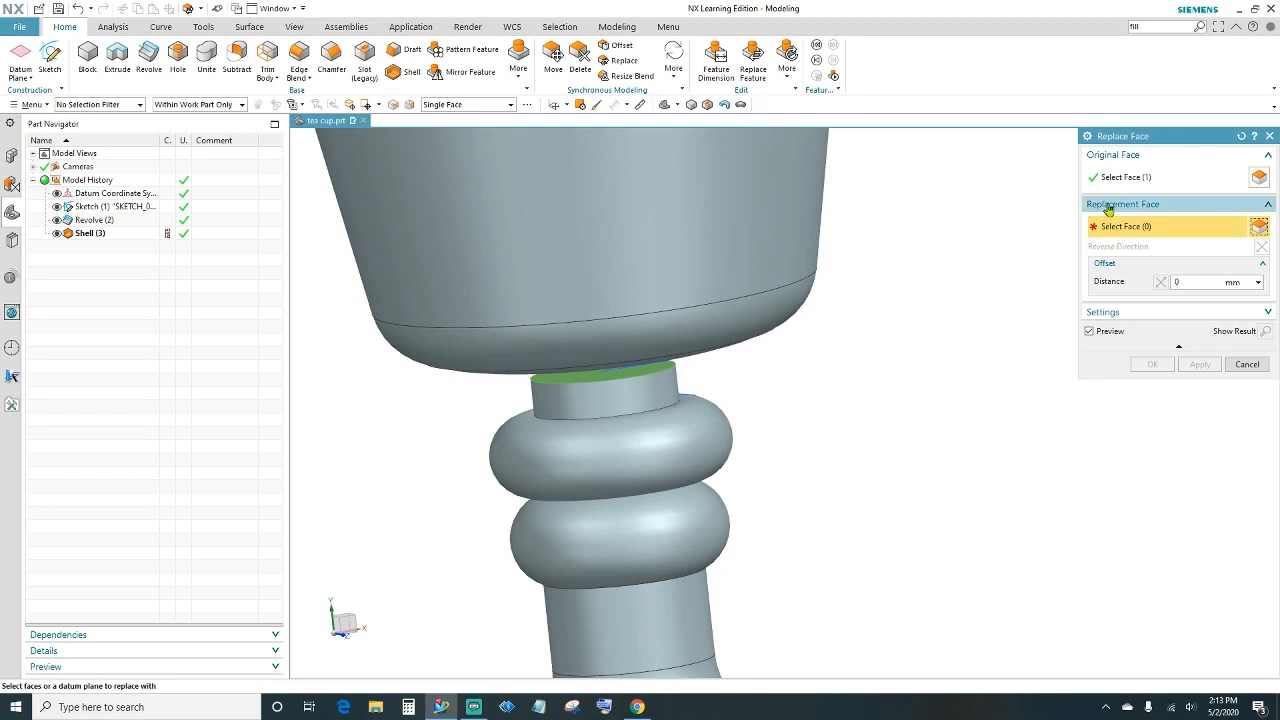
middle_drag(765, 401, 791, 303)
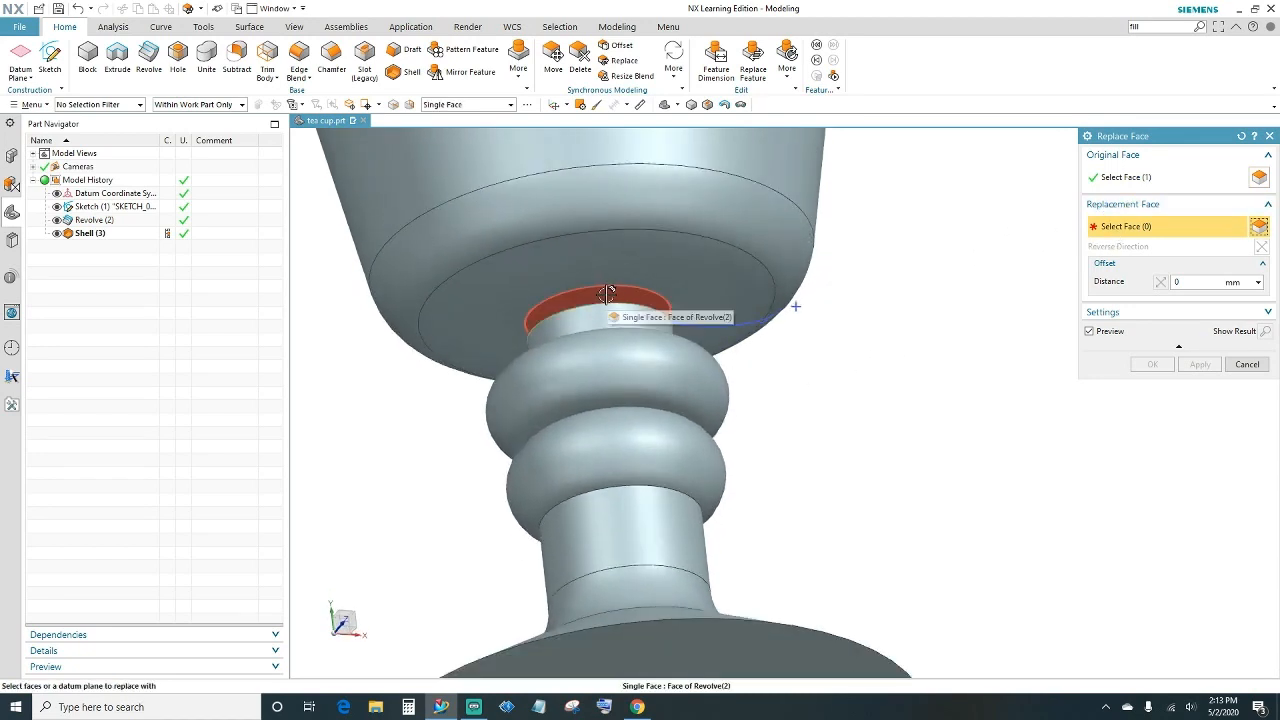
click(607, 293)
mouse_move(814, 357)
middle_down()
mouse_move(820, 391)
mouse_move(805, 380)
middle_up()
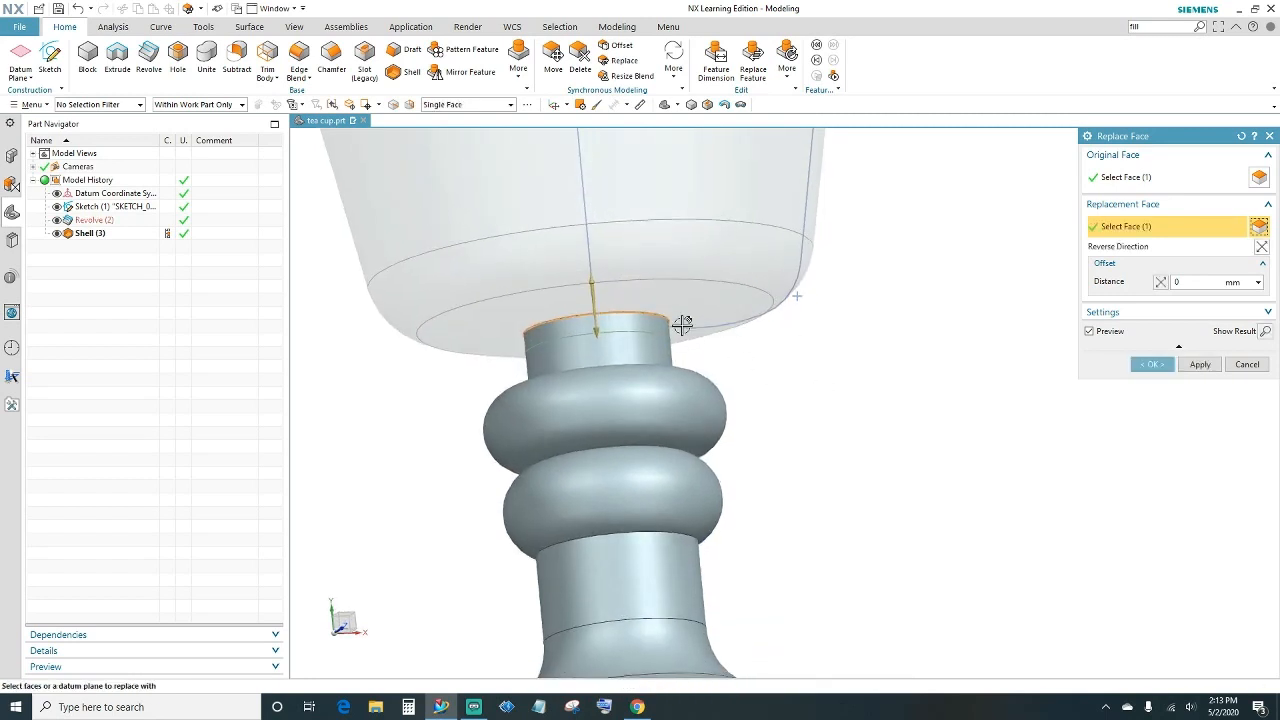
click(1152, 365)
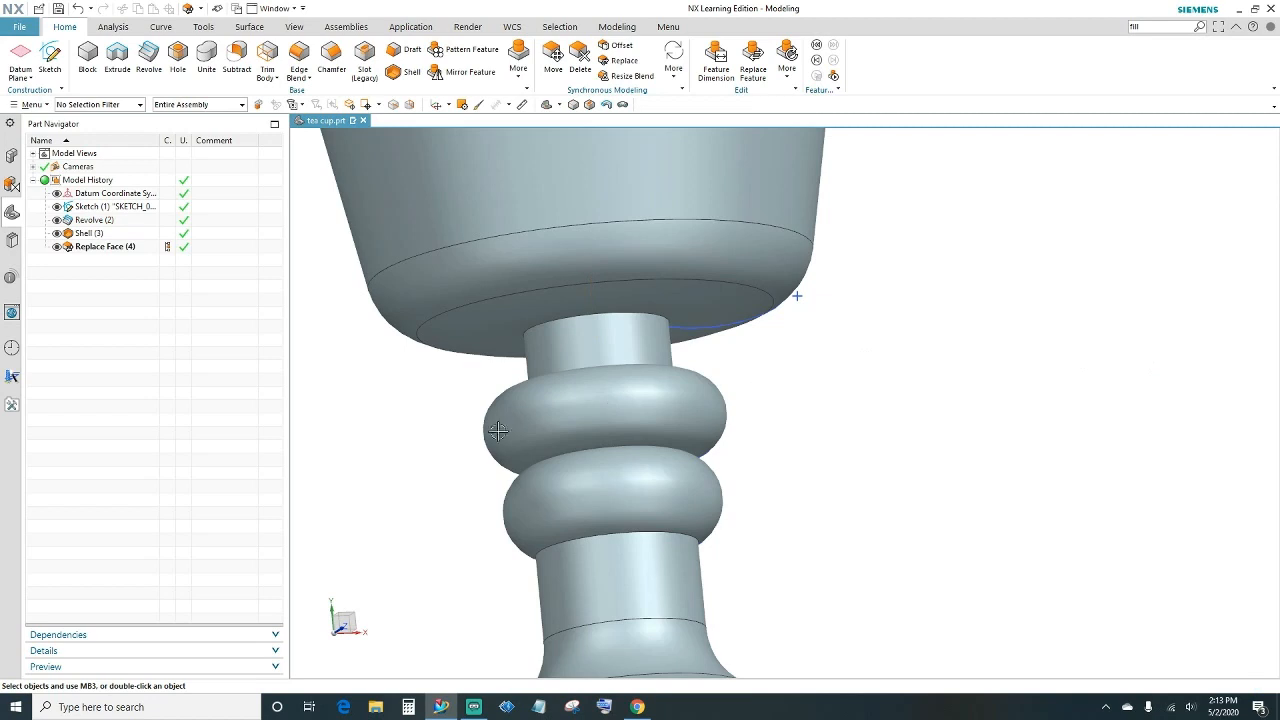
Unite the bowl as the target body with the stem as the tool body
scroll(464, 448, down, 4)
scroll(788, 430, down, 3)
scroll(783, 435, up, 3)
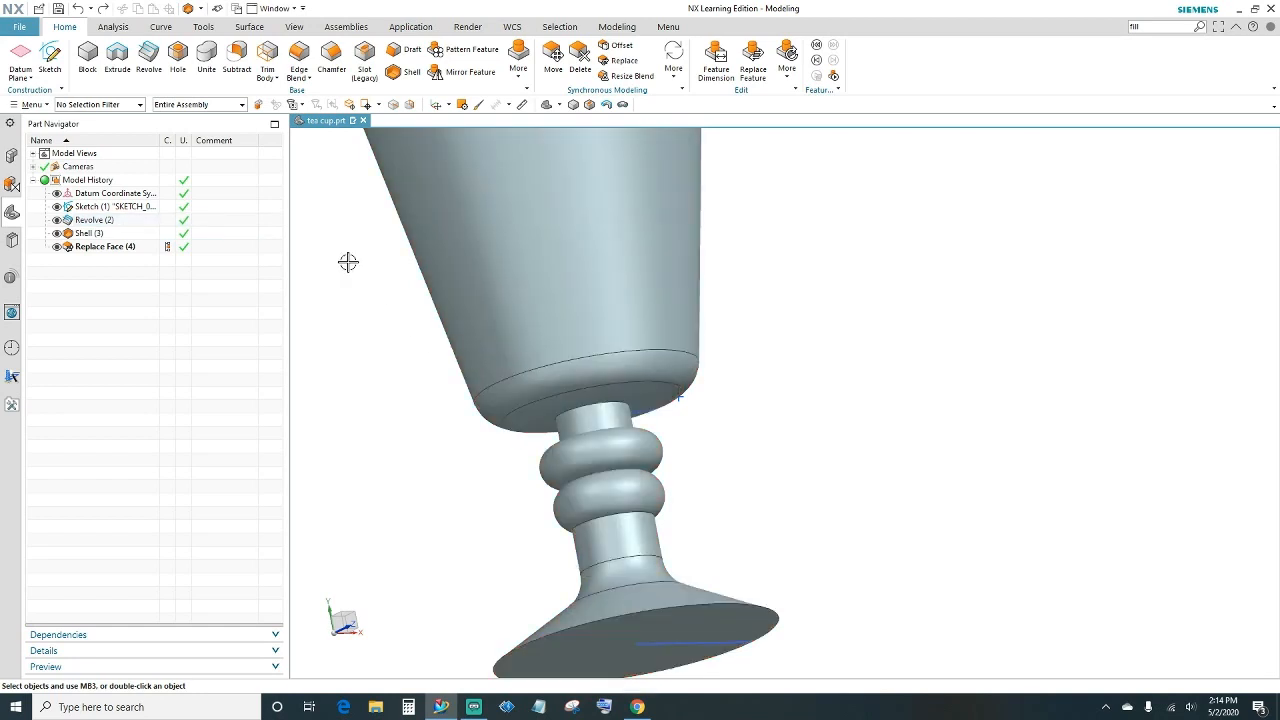
click(206, 60)
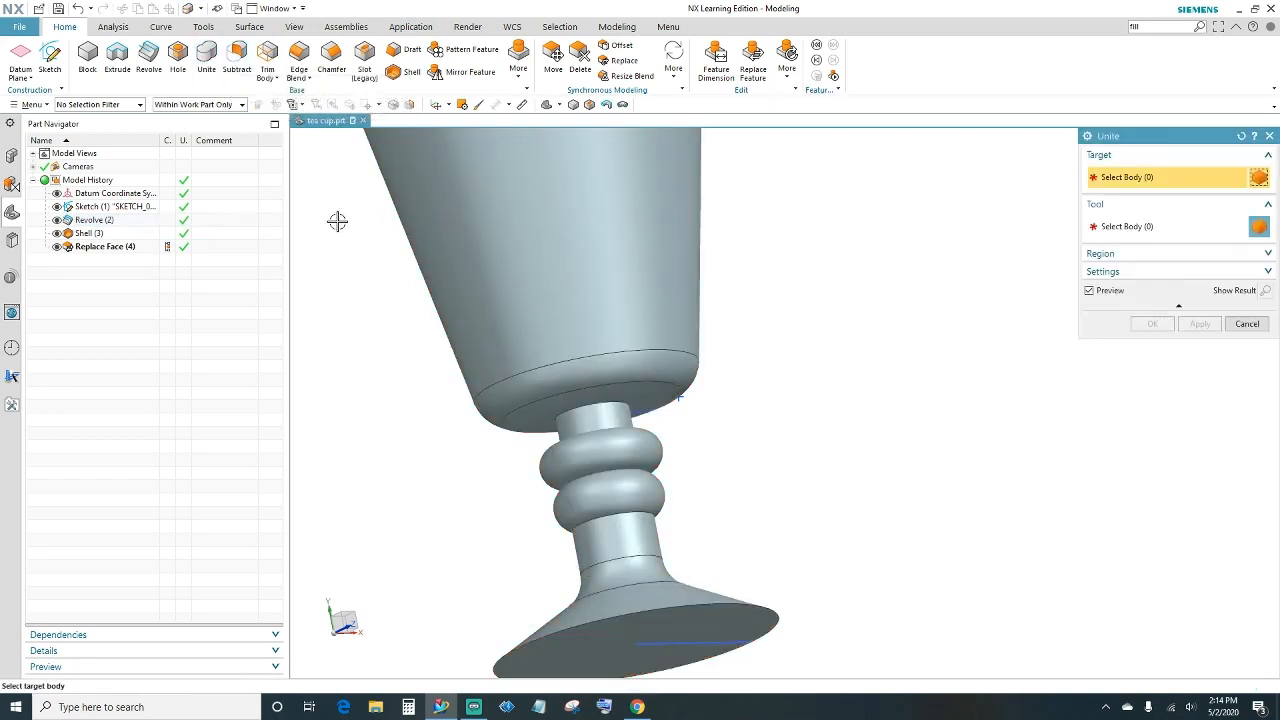
click(607, 302)
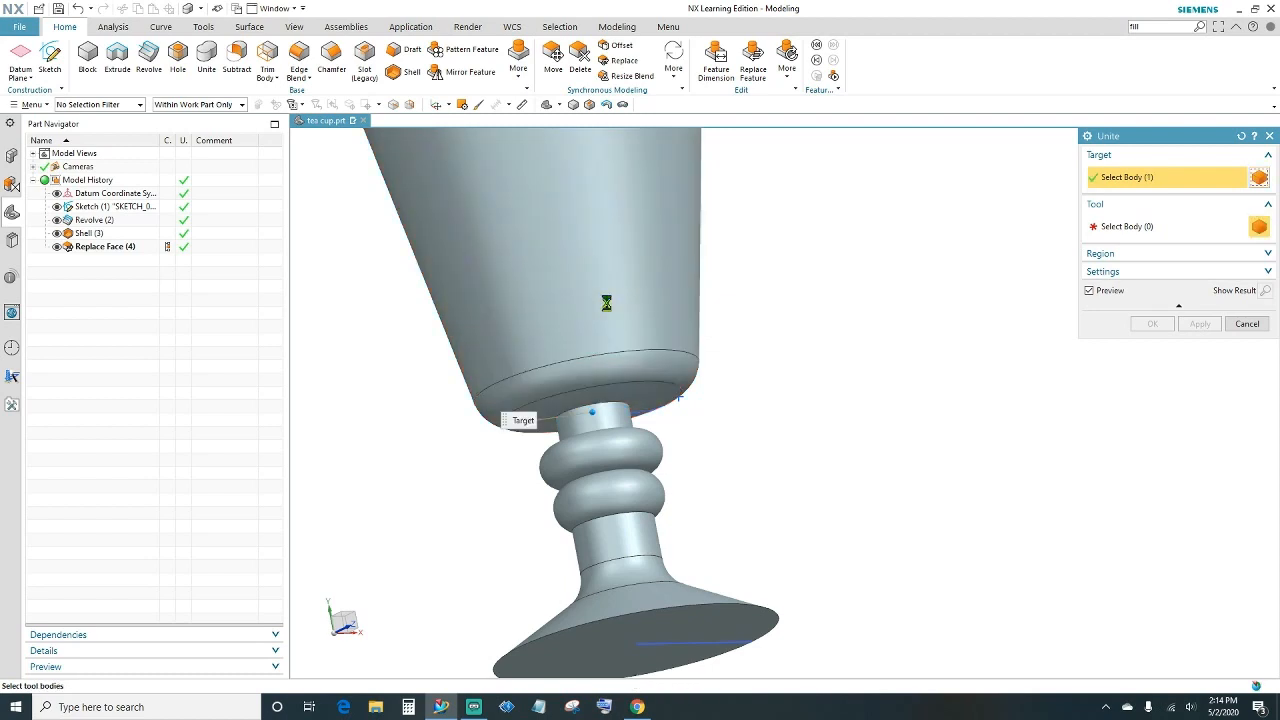
click(615, 483)
click(1153, 324)
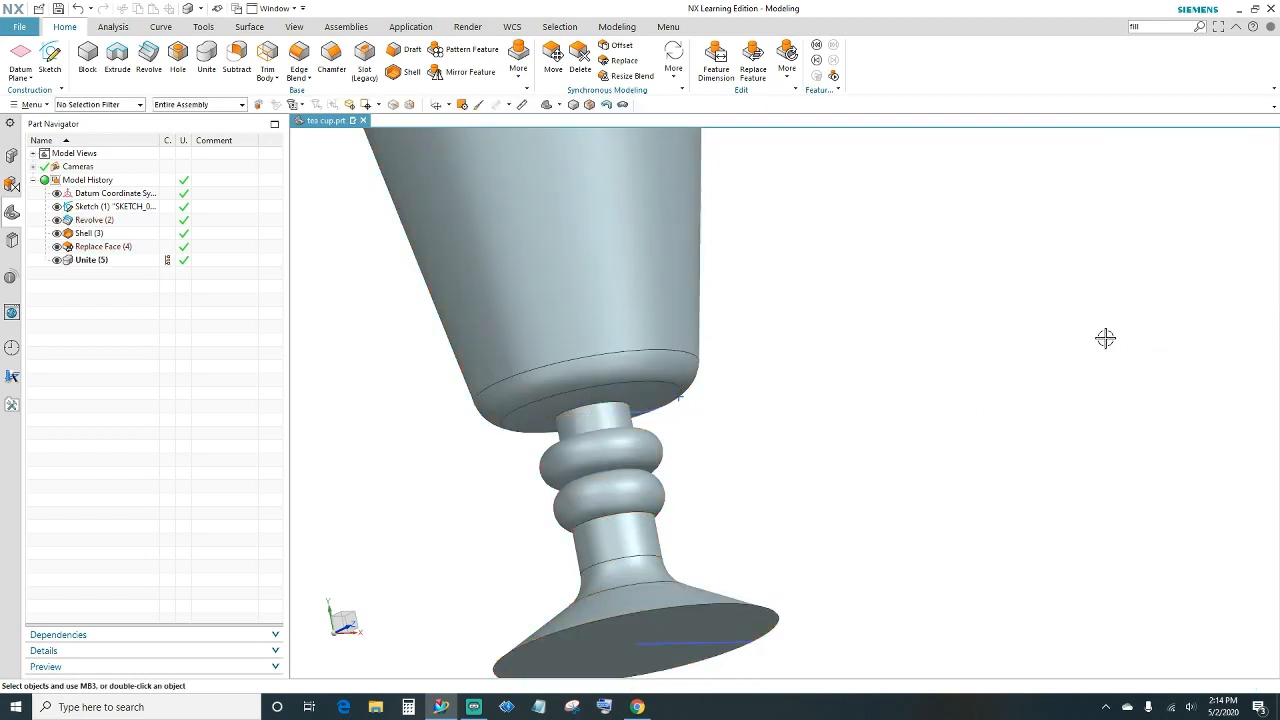
Blend the outer and inner edges of the bowl's rim with a 1.5 mm radius
scroll(885, 406, down, 1)
middle_drag(904, 402, 766, 349)
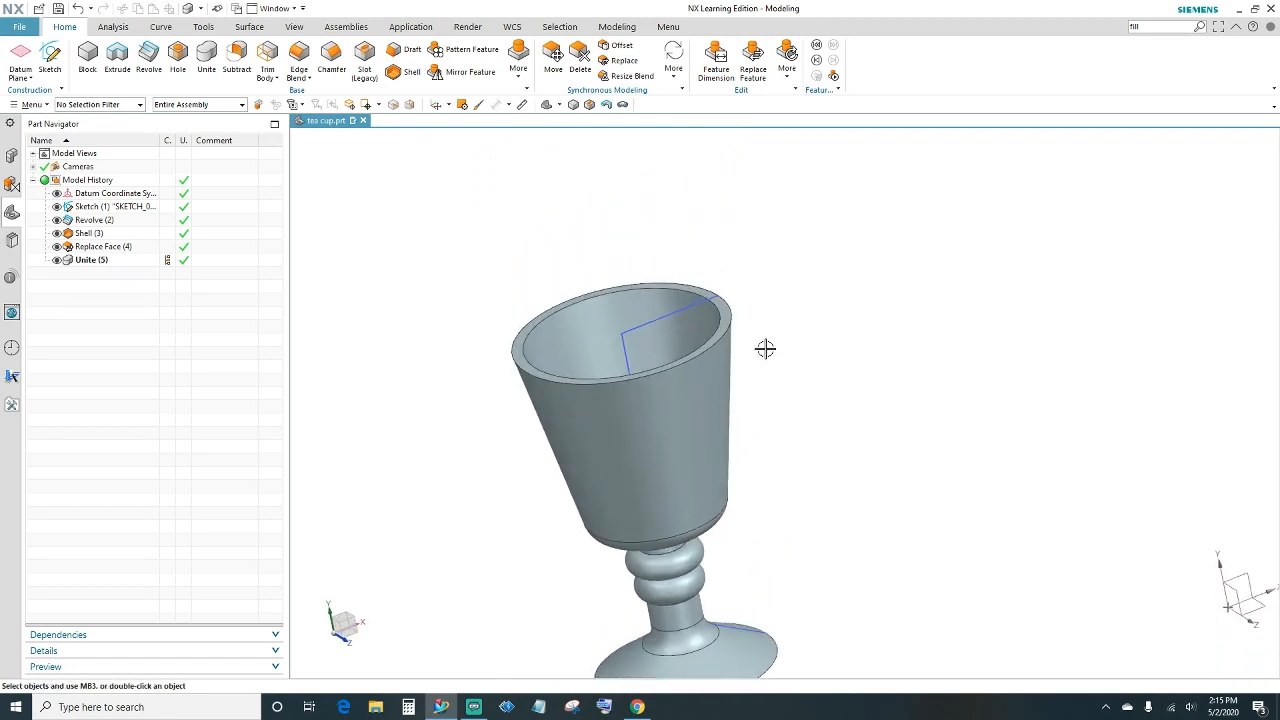
click(726, 324)
scroll(766, 349, up, 3)
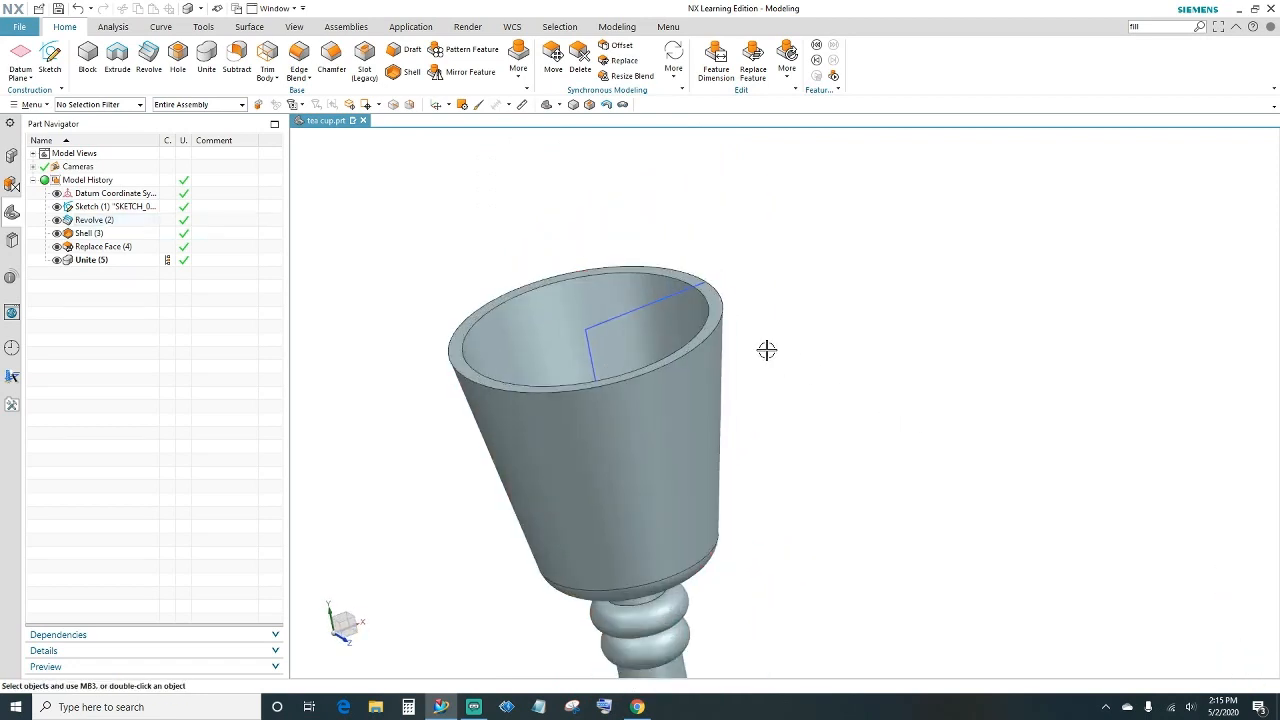
click(299, 60)
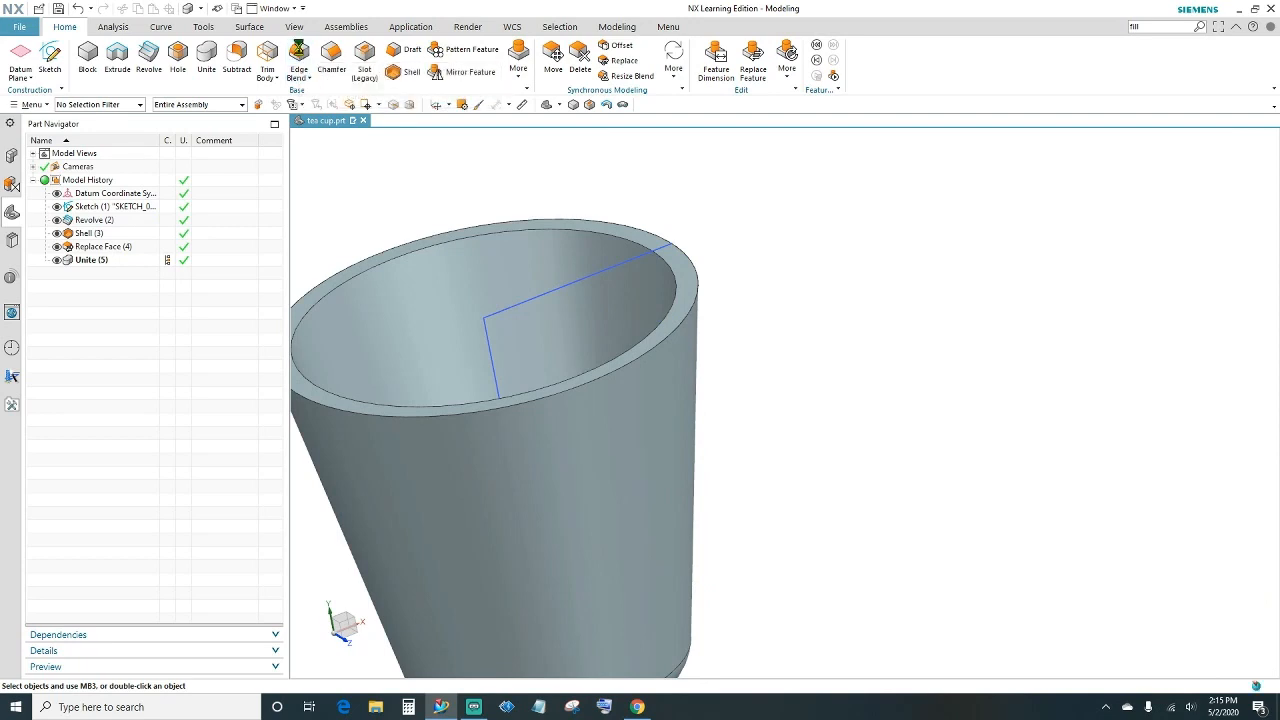
click(696, 276)
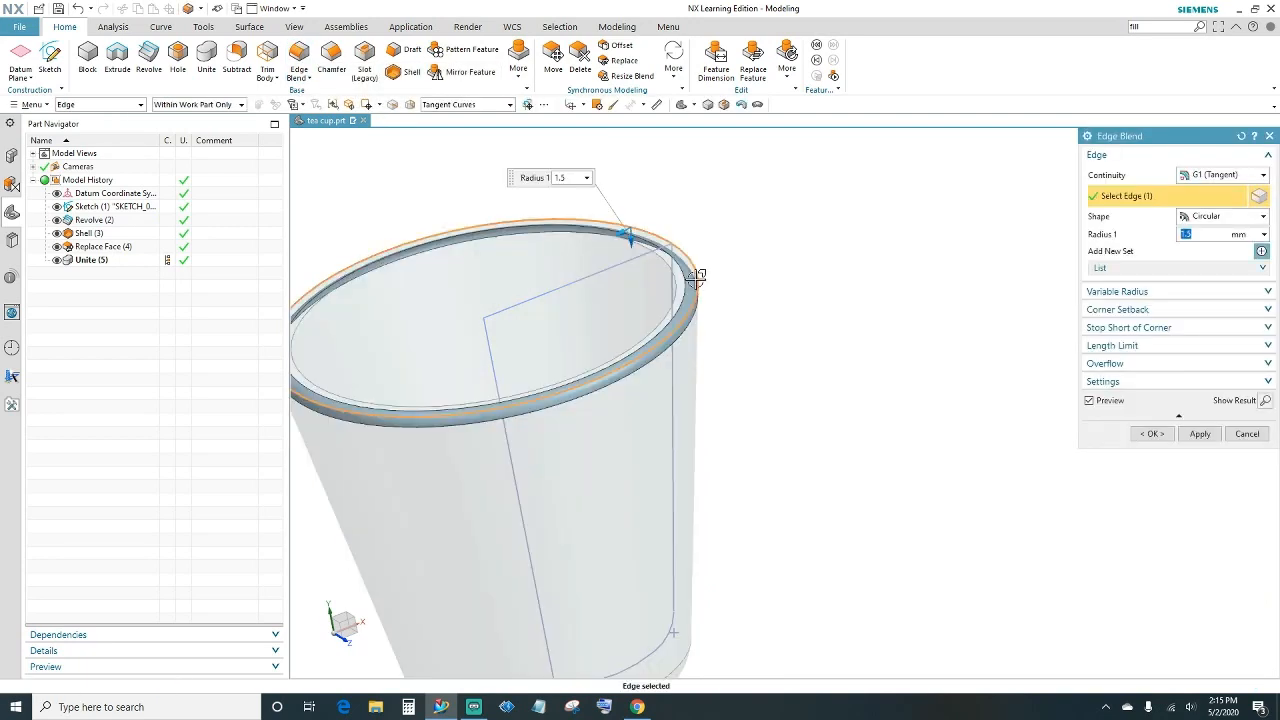
click(673, 285)
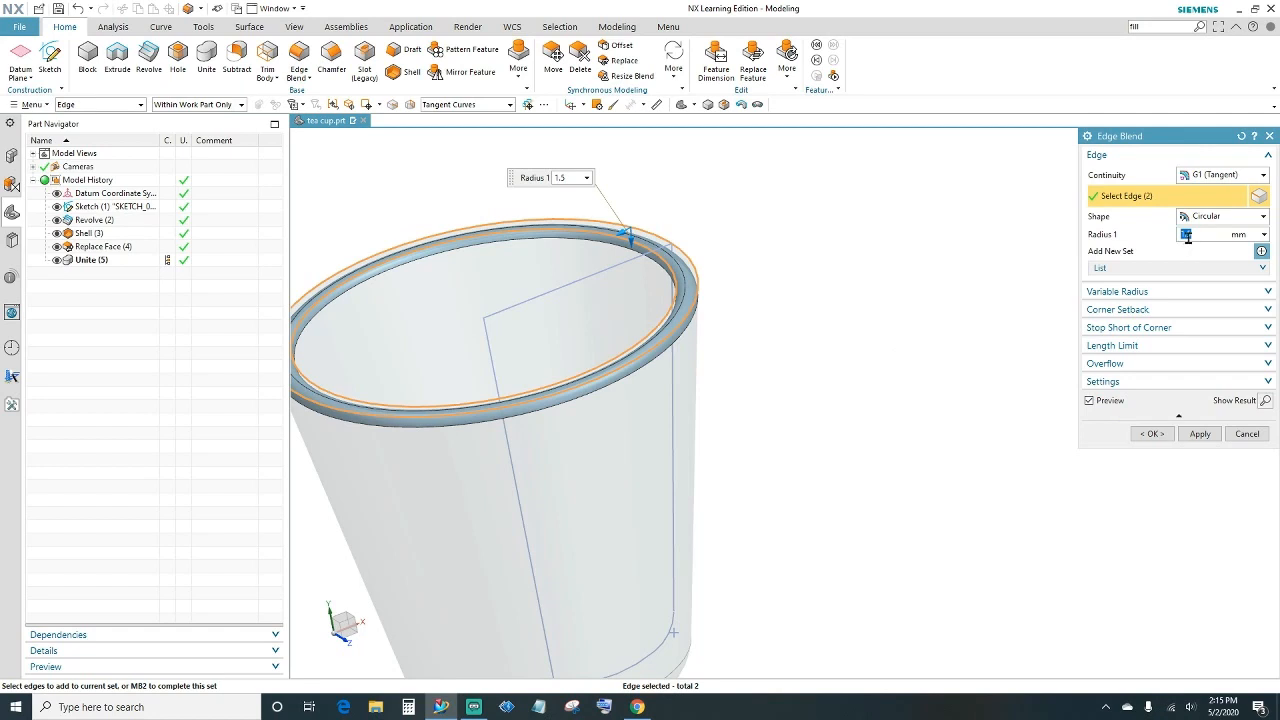
click(1152, 434)
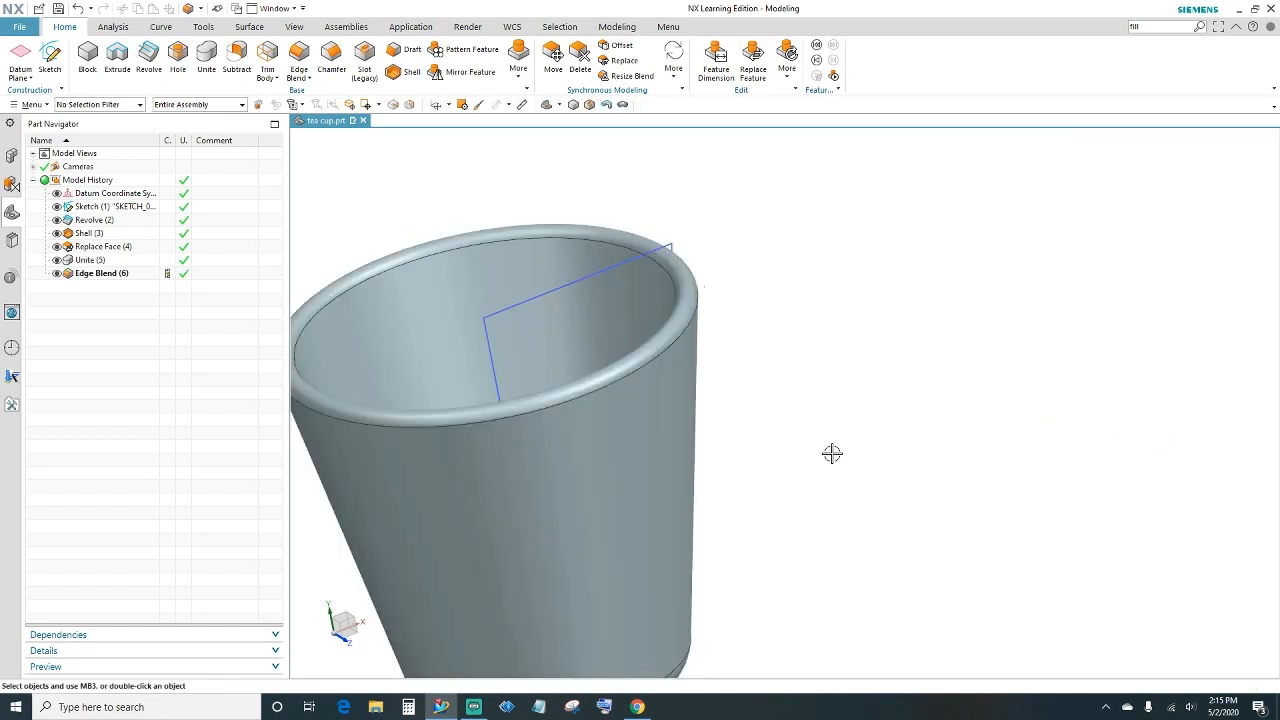
Blend the bottom outer edge of the cup's foot with a 0.5 mm radius
scroll(845, 500, down, 2)
mouse_move(841, 516)
middle_down()
mouse_move(846, 489)
mouse_move(886, 449)
mouse_move(838, 523)
middle_up()
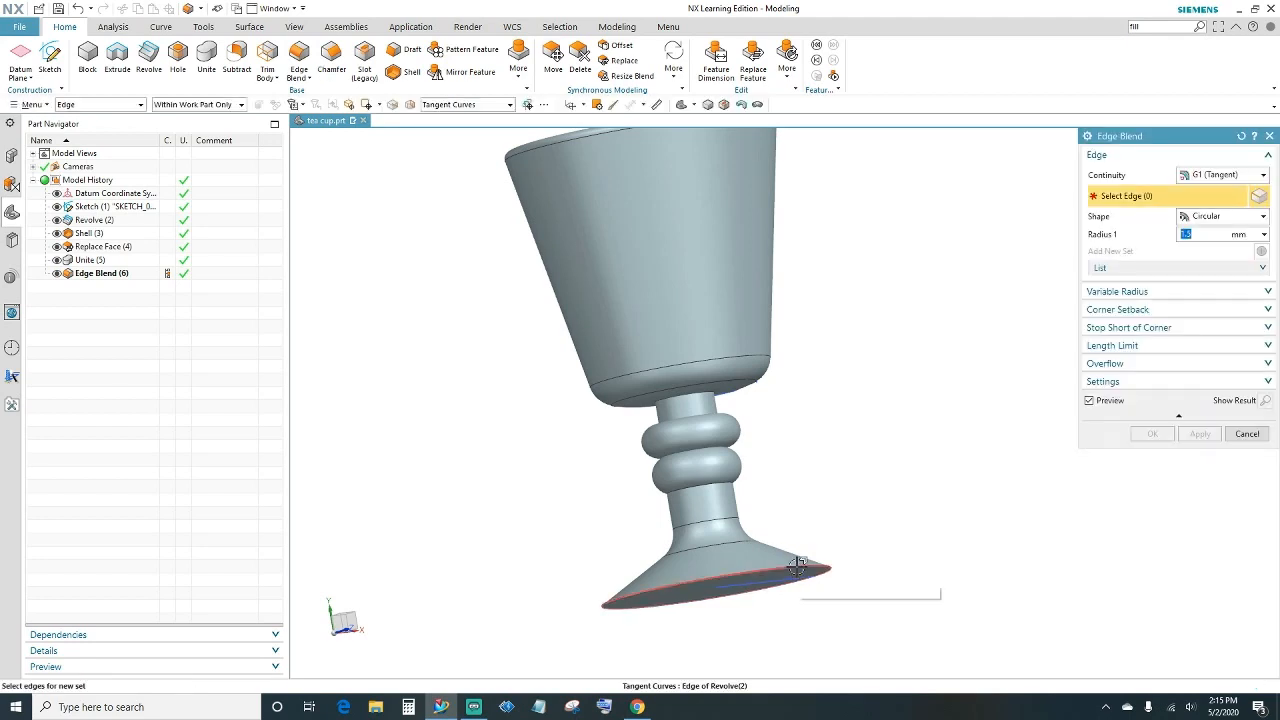
click(745, 570)
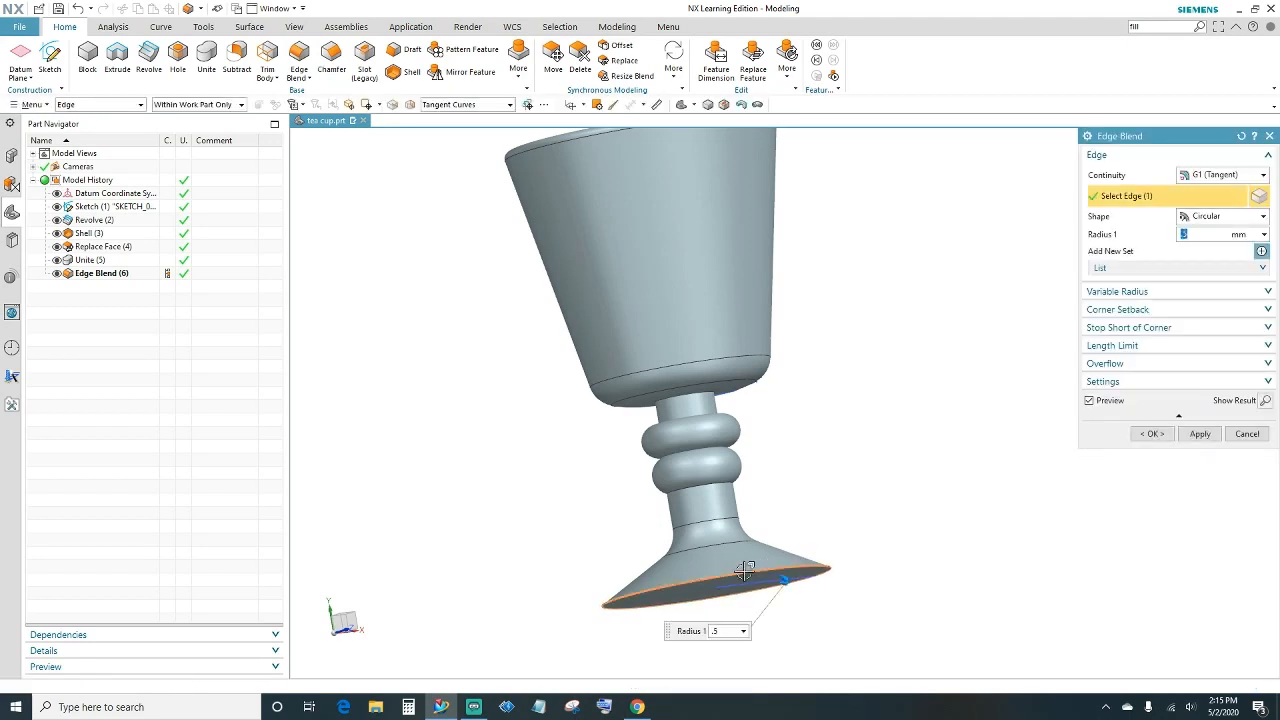
click(1151, 433)
Create a new sketch on the XY plane of the datum coordinate system
middle_drag(1029, 486, 950, 522)
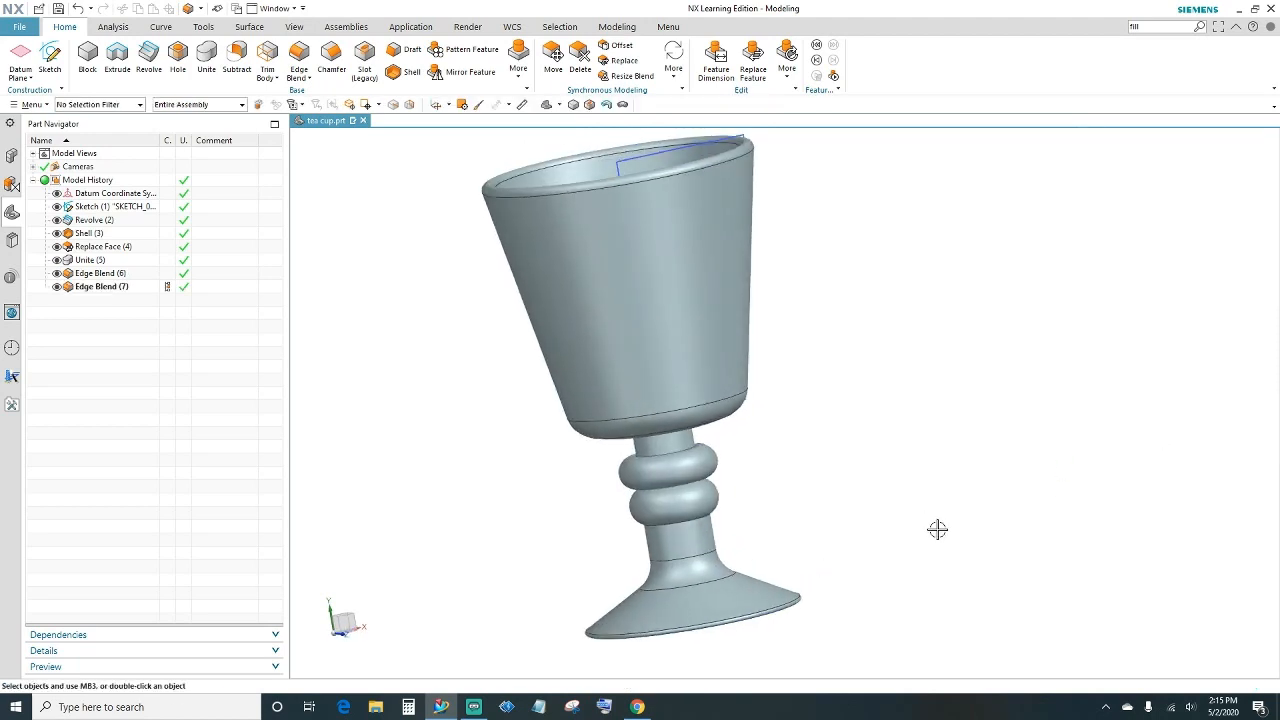
mouse_move(843, 548)
middle_down()
mouse_move(846, 528)
mouse_move(851, 548)
middle_up()
scroll(854, 462, down, 1)
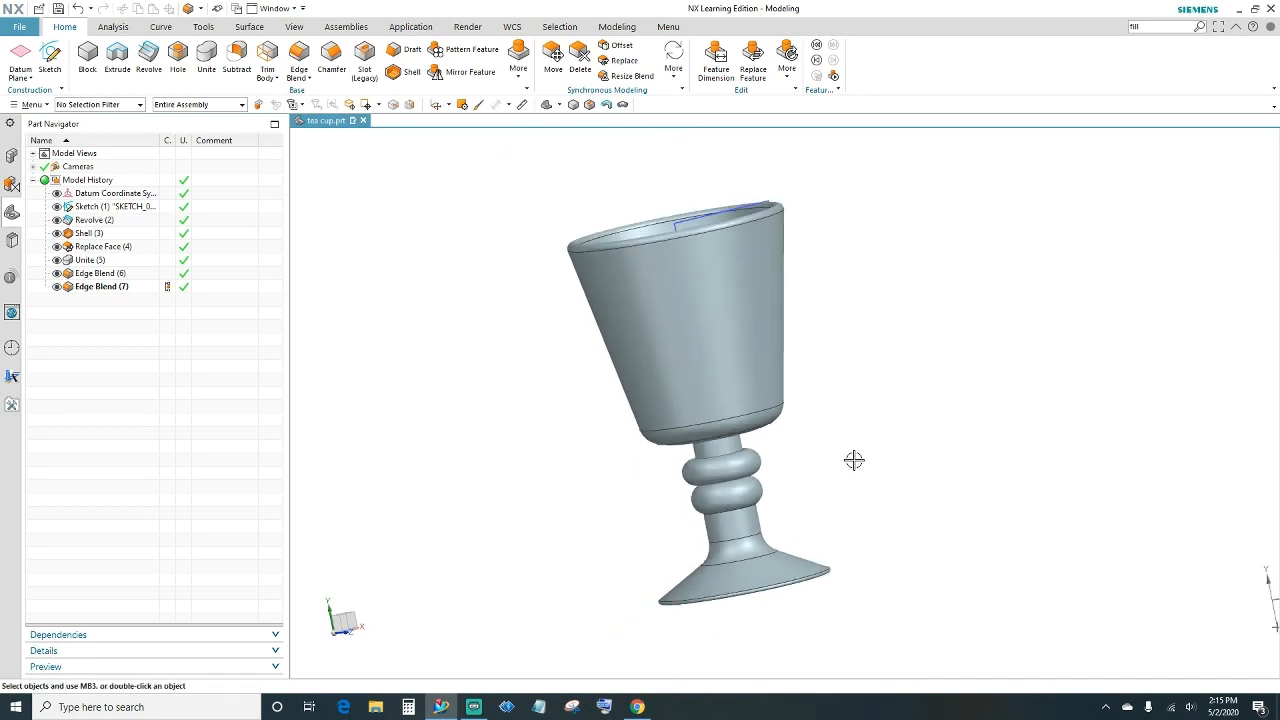
shift+middle_drag(854, 460, 1051, 503)
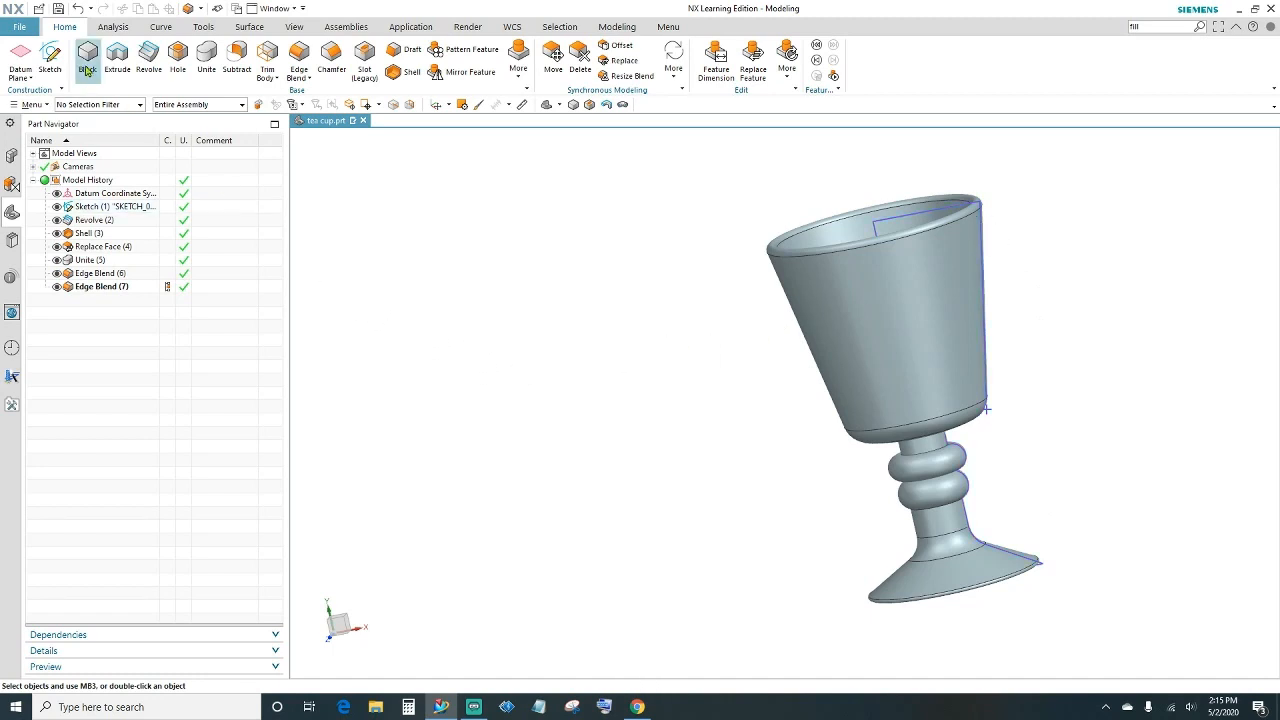
click(50, 57)
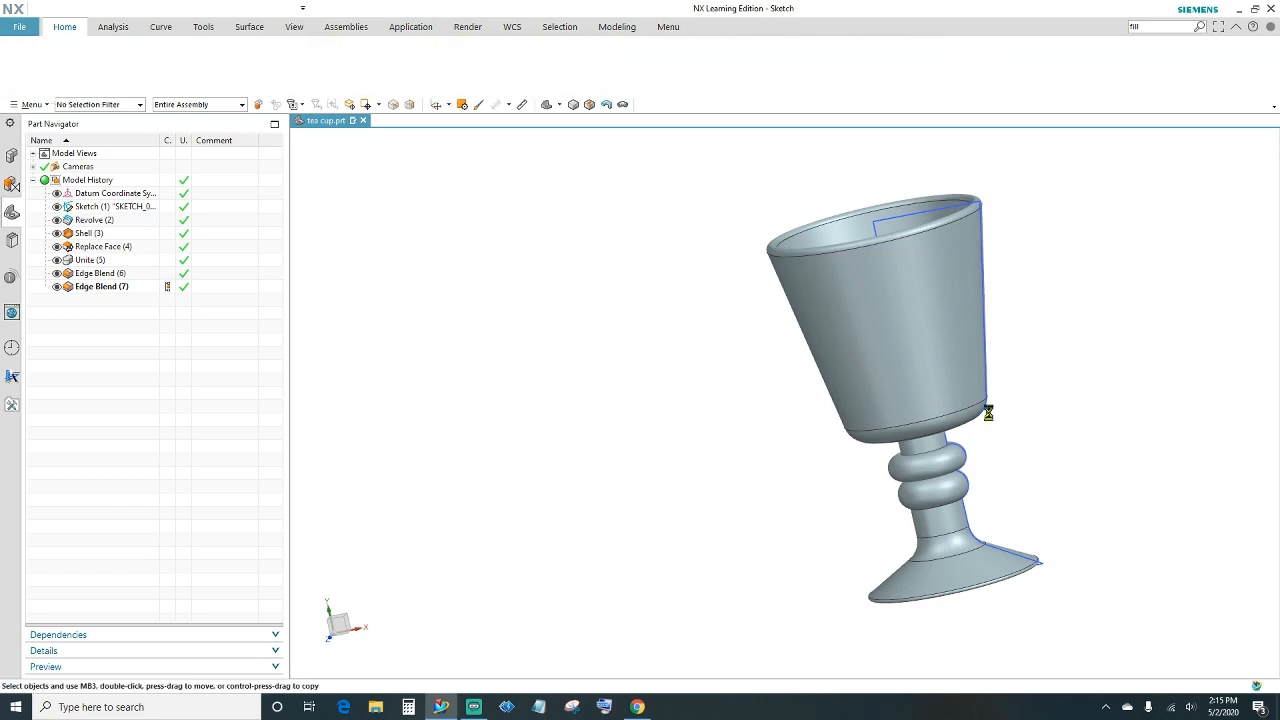
mouse_move(1045, 407)
shift+middle_down()
mouse_move(820, 410)
mouse_move(857, 409)
shift+middle_up()
scroll(865, 411, down, 3)
mouse_move(949, 535)
middle_down()
mouse_move(902, 525)
mouse_move(935, 541)
middle_up()
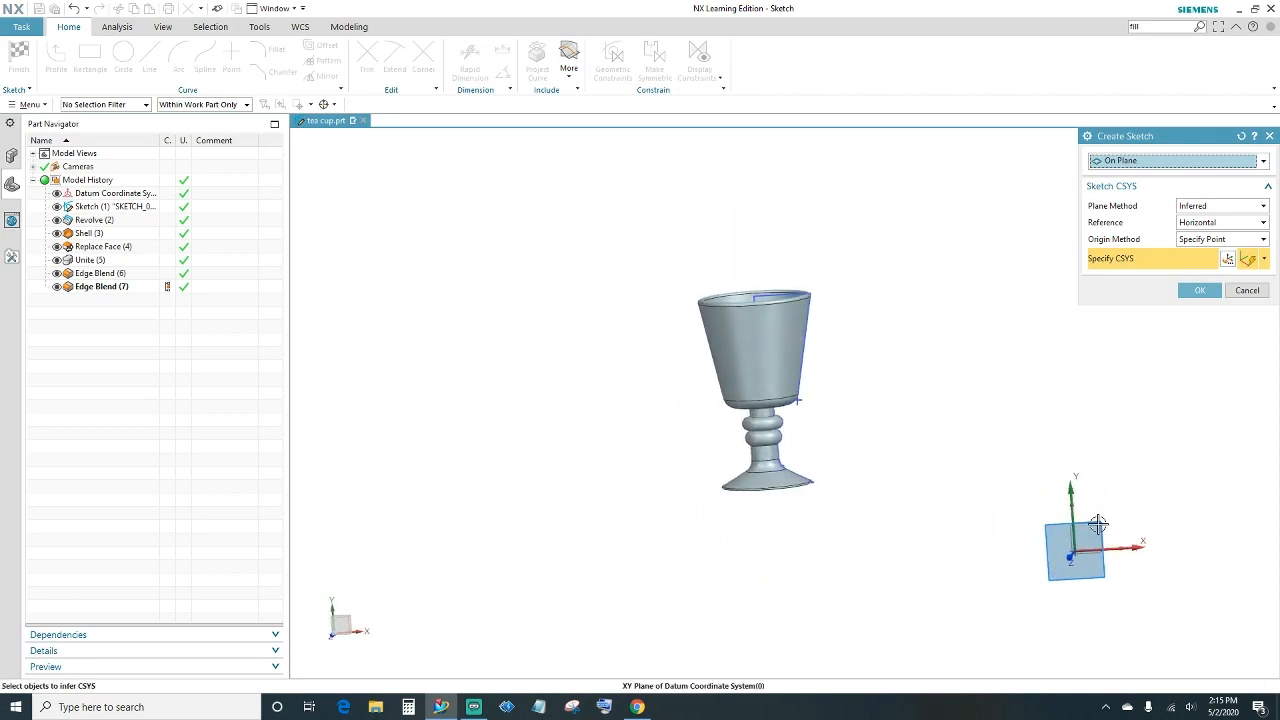
click(1098, 524)
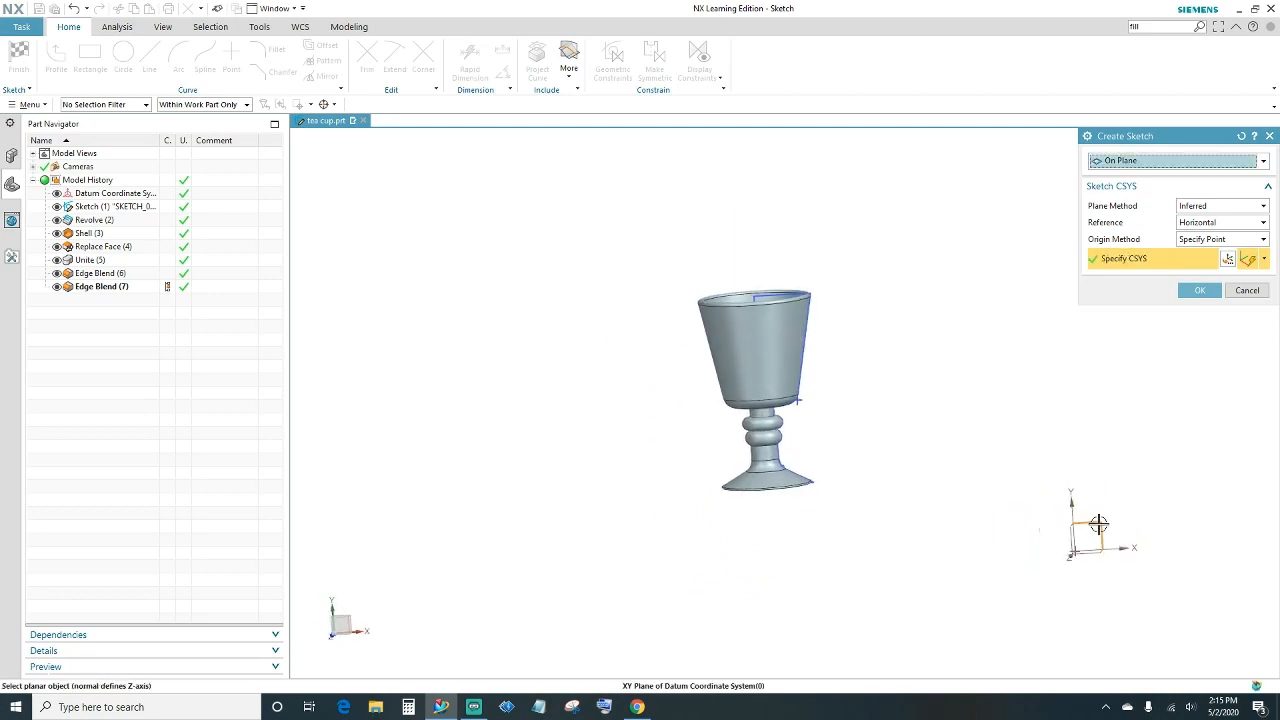
click(1199, 290)
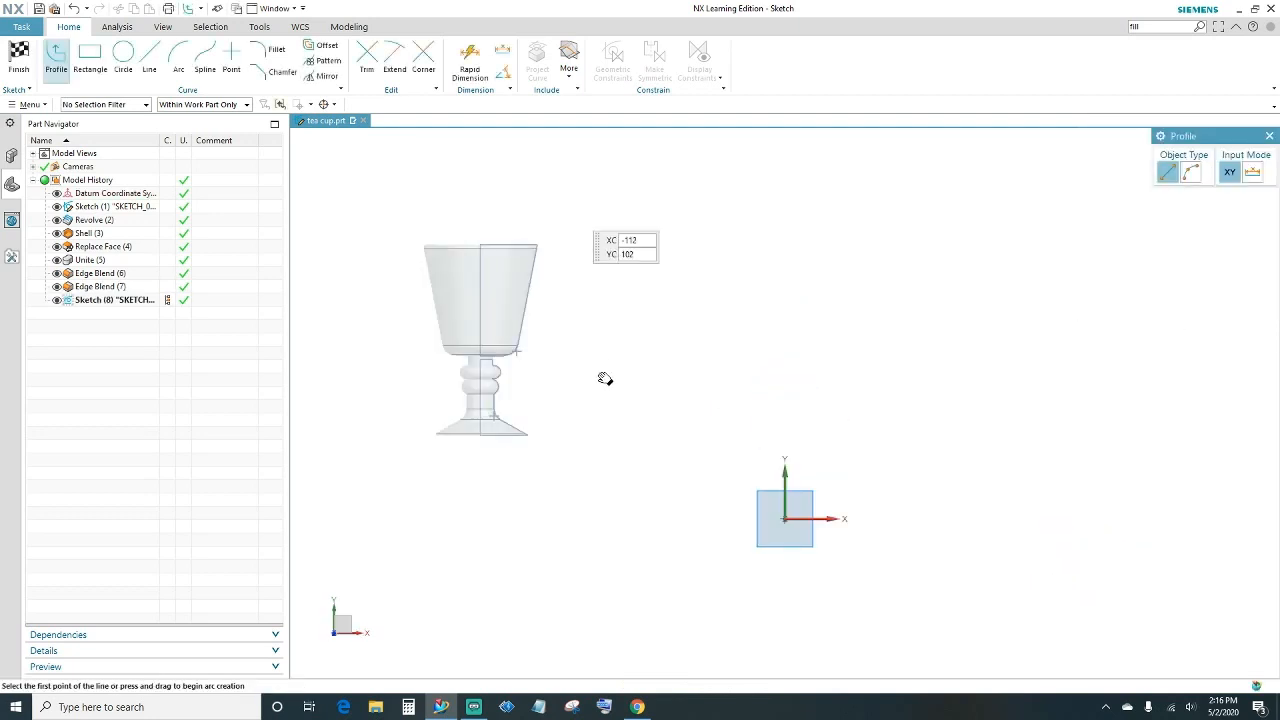
Sketch a small upward-opening arc of about 8 mm radius, extending outward from the bowl's right wall near its lower end
scroll(605, 378, up, 5)
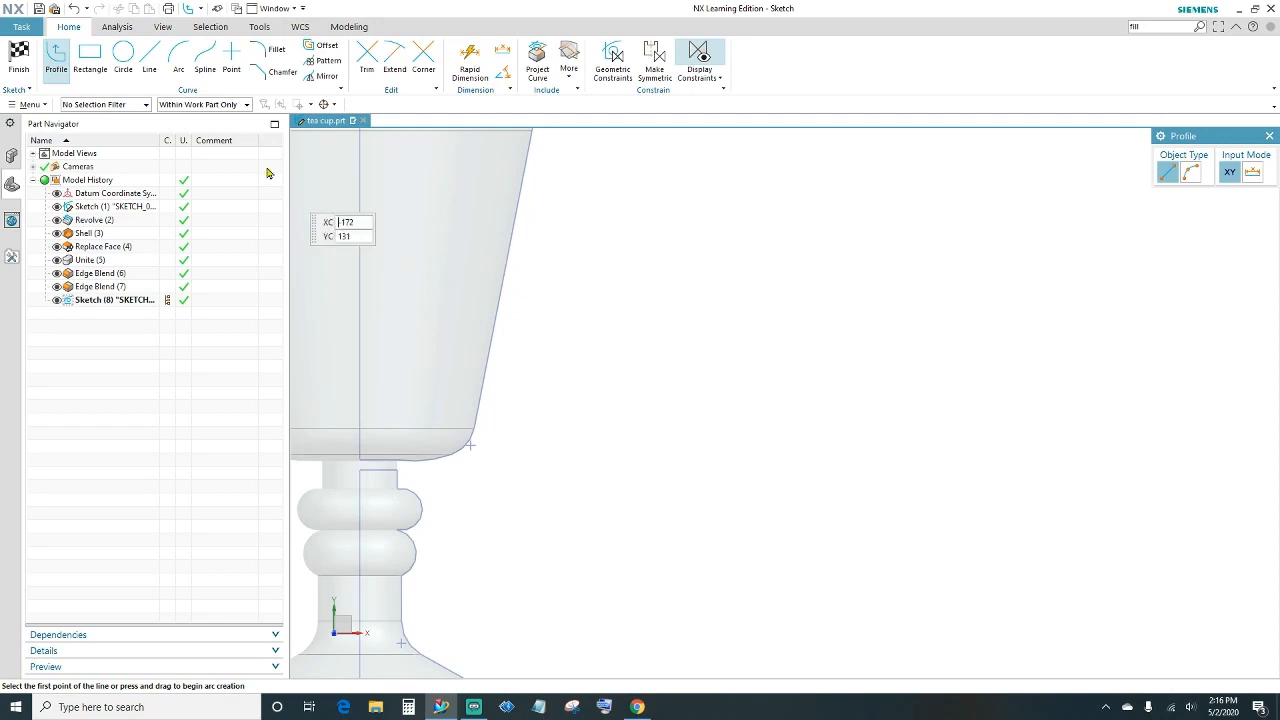
click(179, 58)
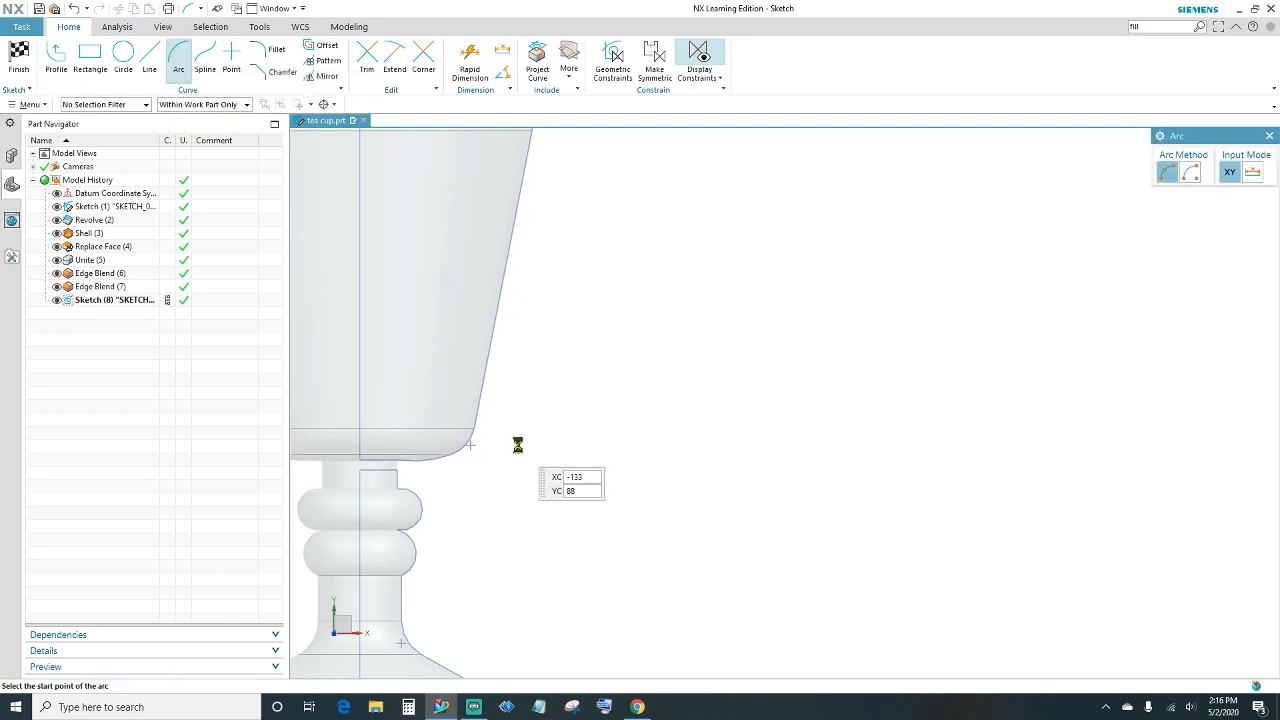
scroll(518, 438, down, 2)
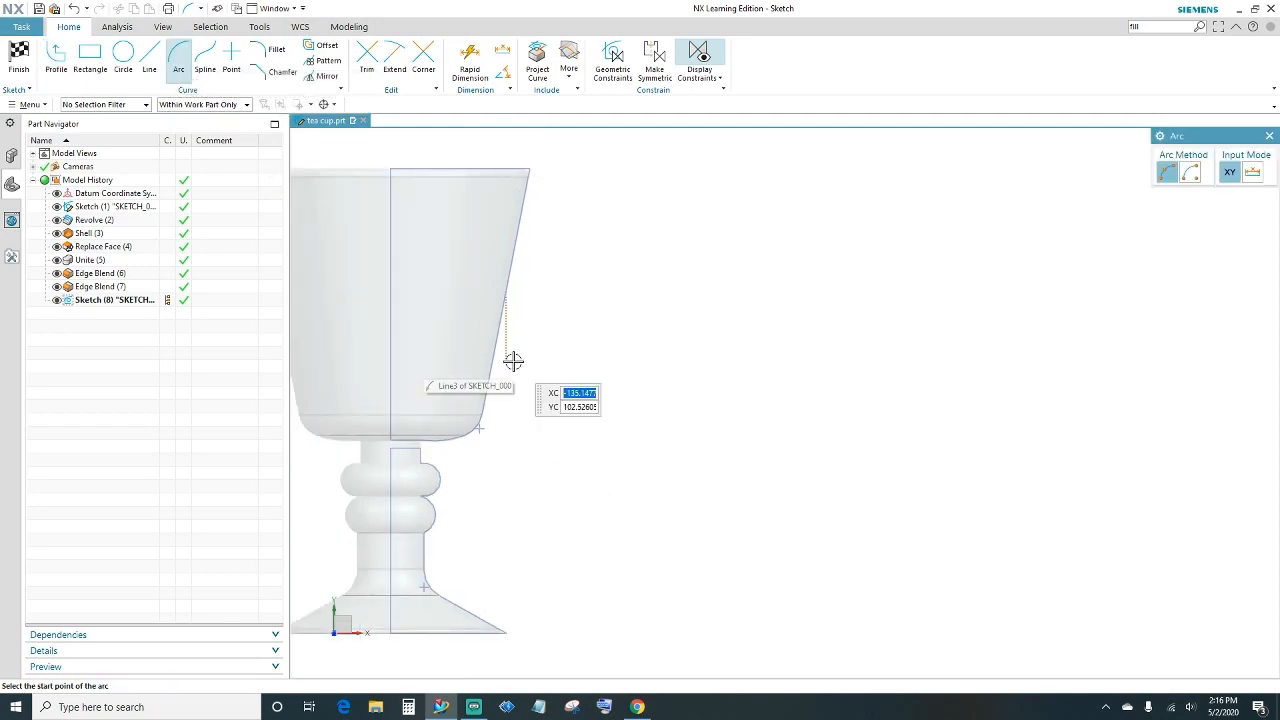
click(494, 371)
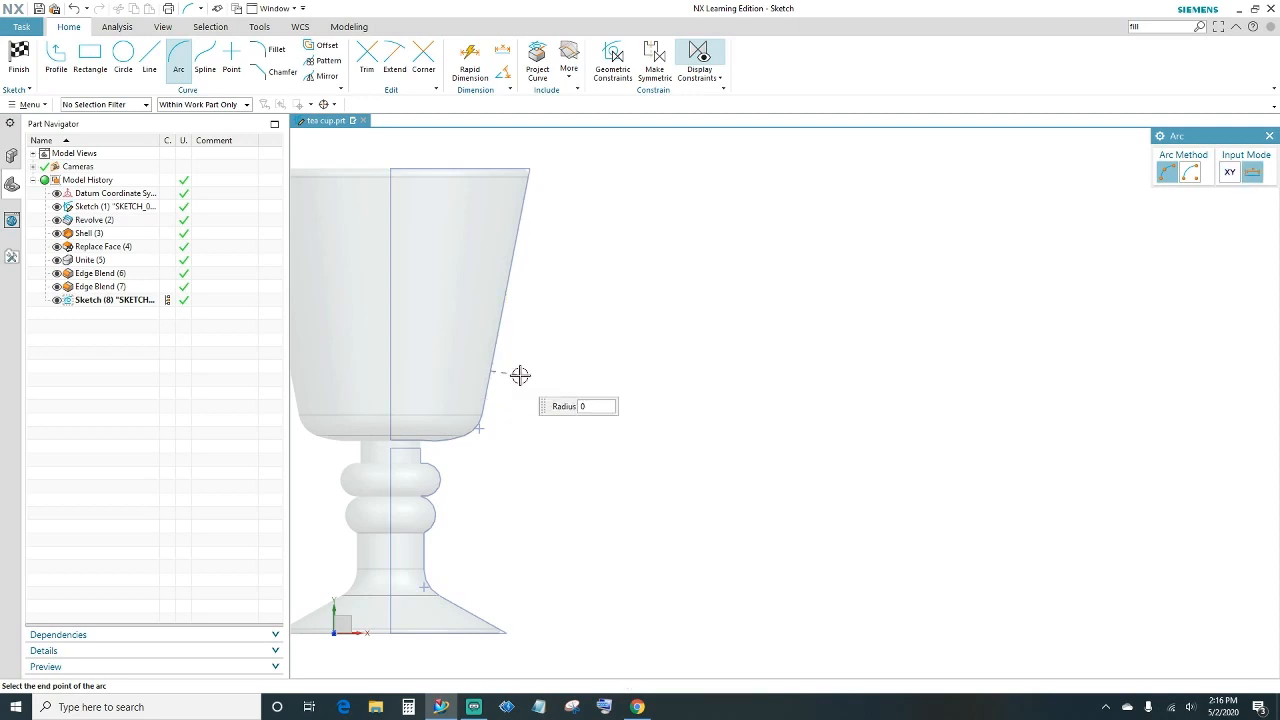
click(531, 376)
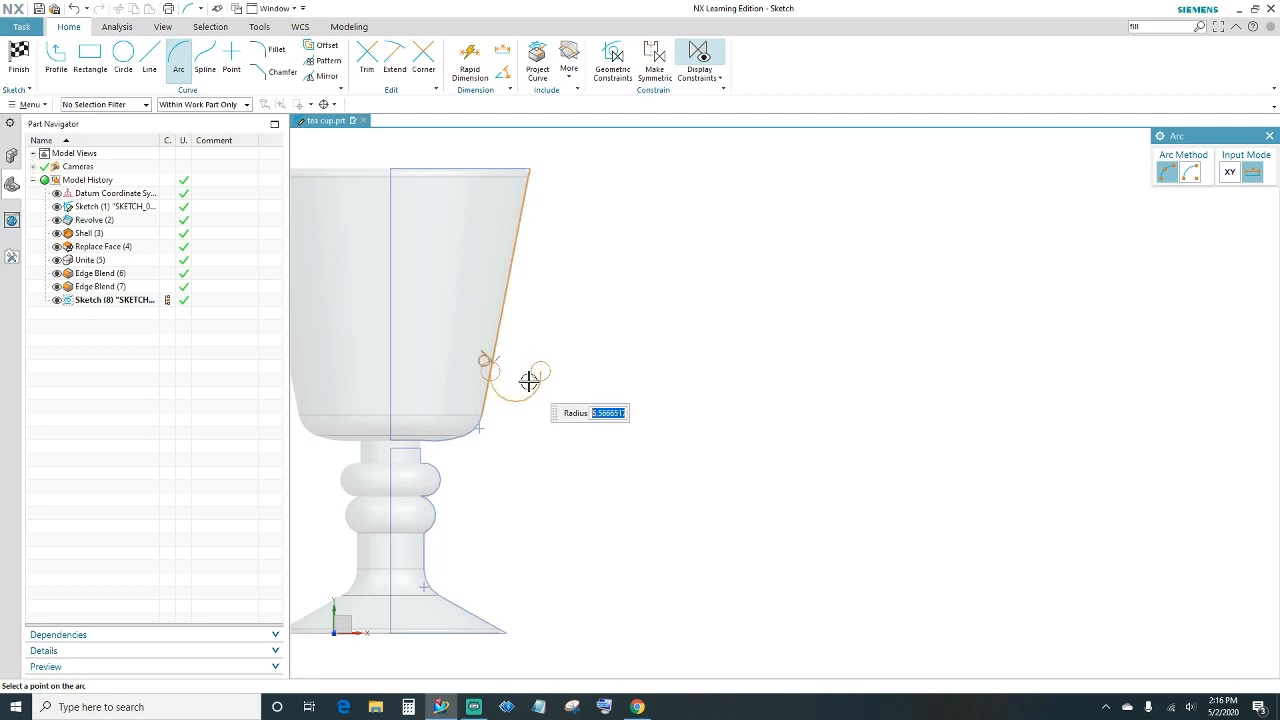
click(529, 381)
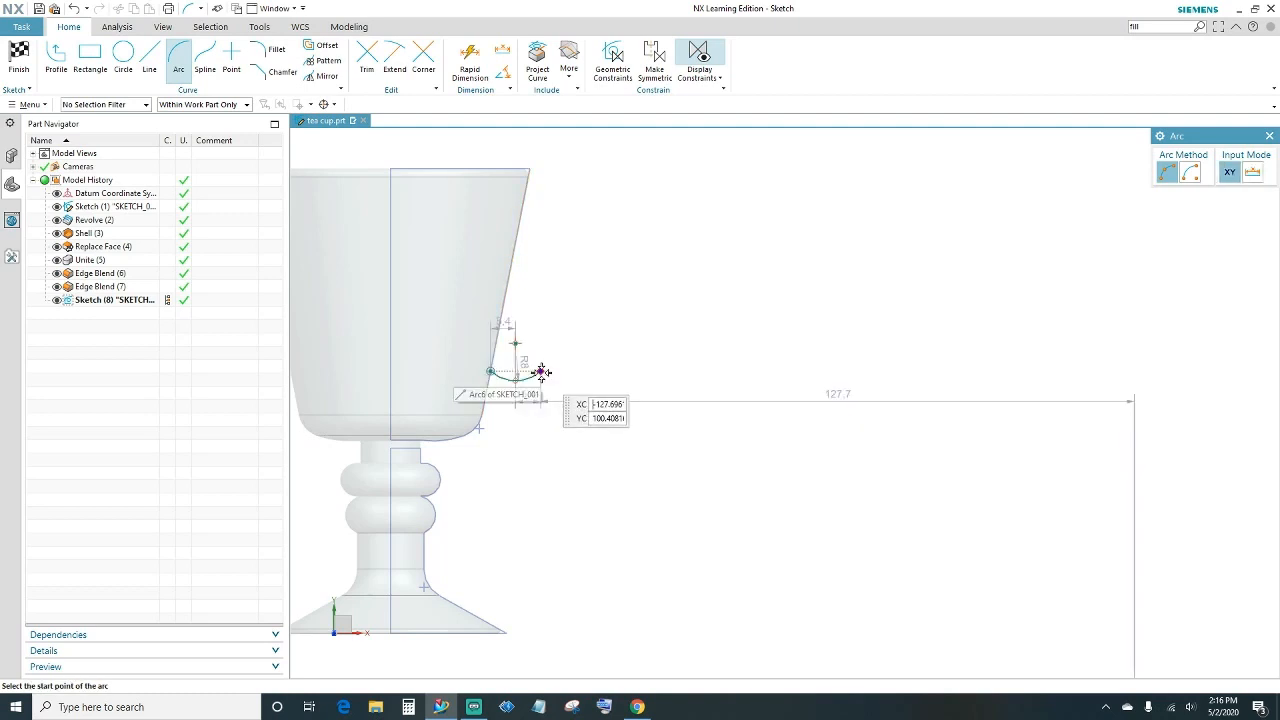
Sketch an arc of about 24.7 mm radius from the small arc's outer end upward, bulging away from the bowl
click(541, 372)
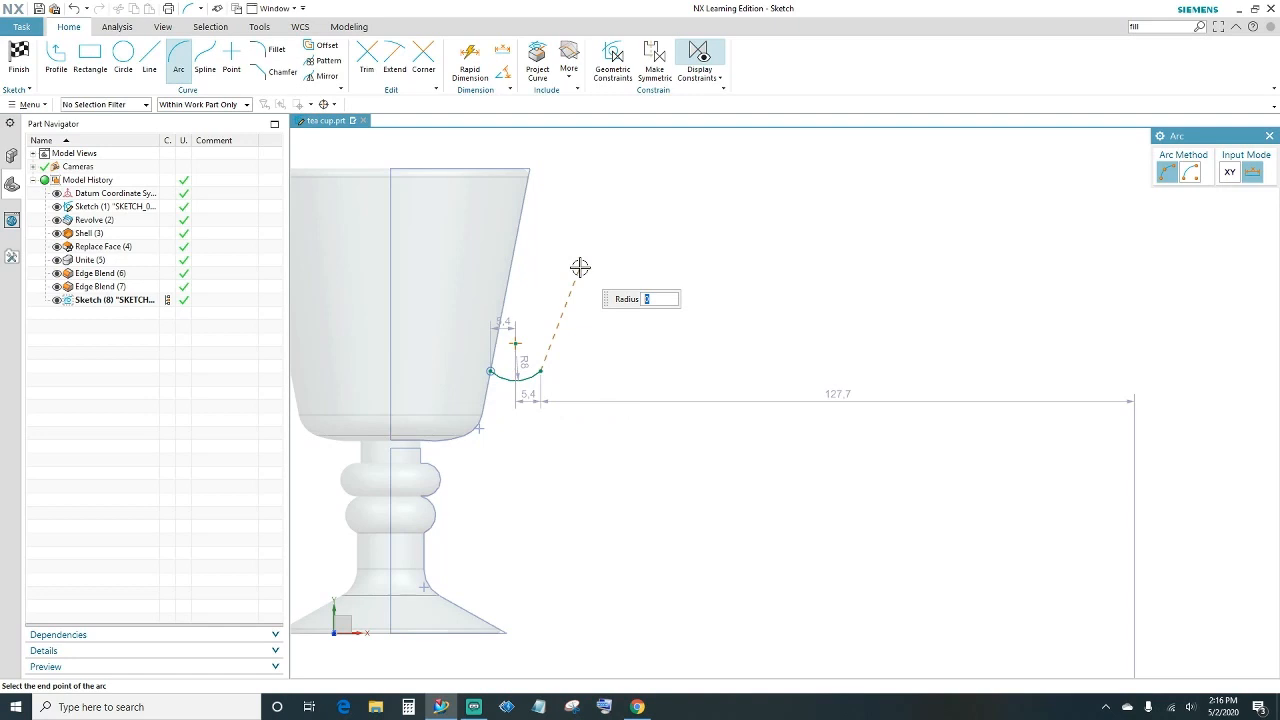
click(579, 268)
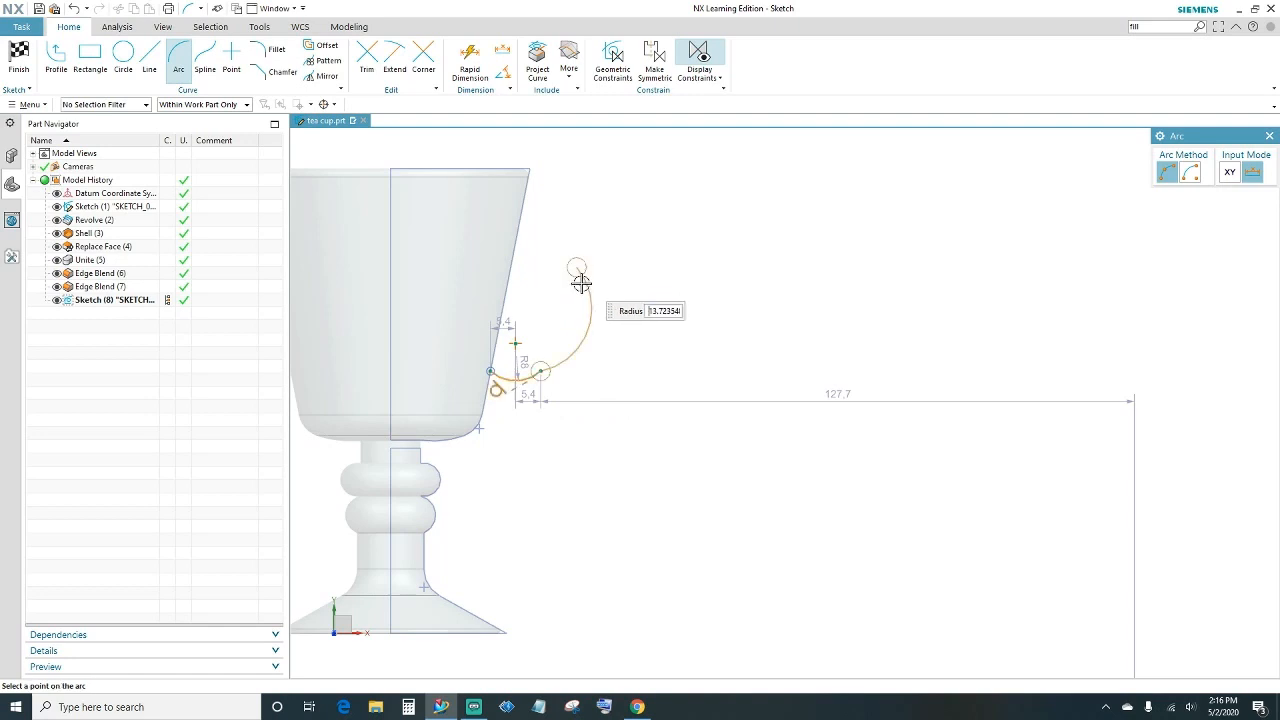
click(580, 286)
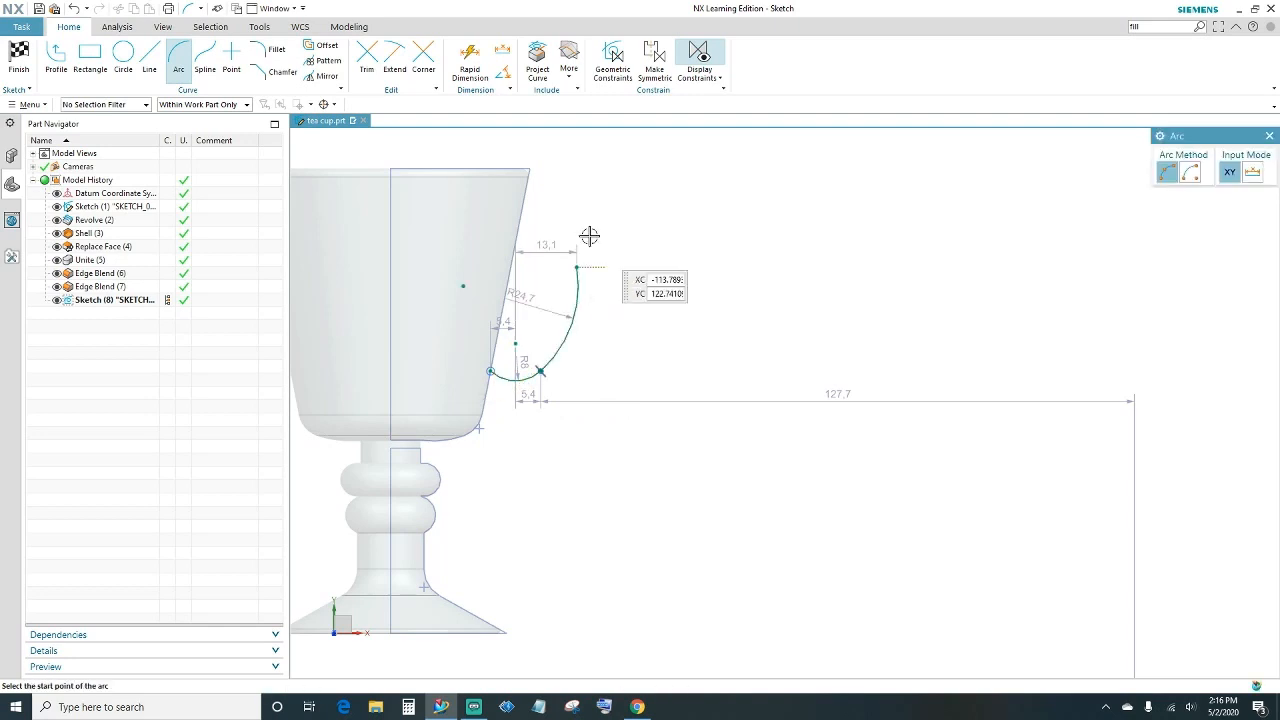
Close the handle curve with an arc of about 11.5 mm radius back to the bowl's upper wall, and finish the sketch
click(577, 268)
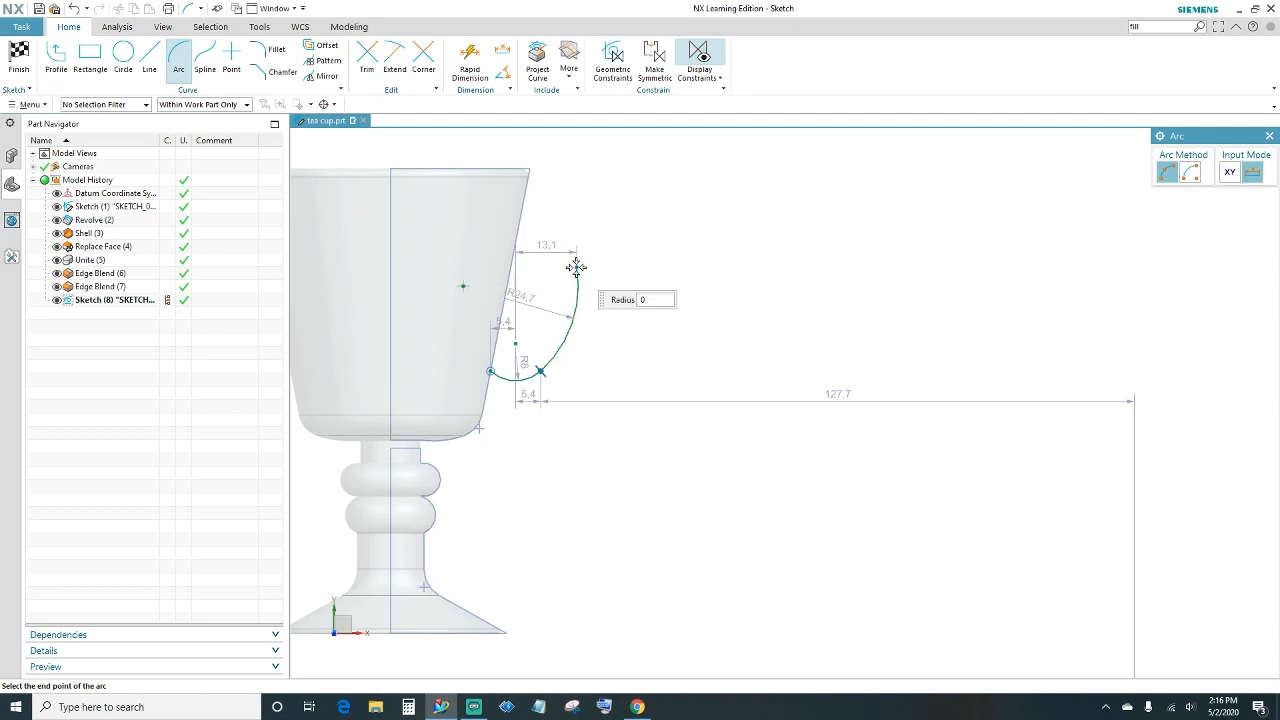
click(522, 222)
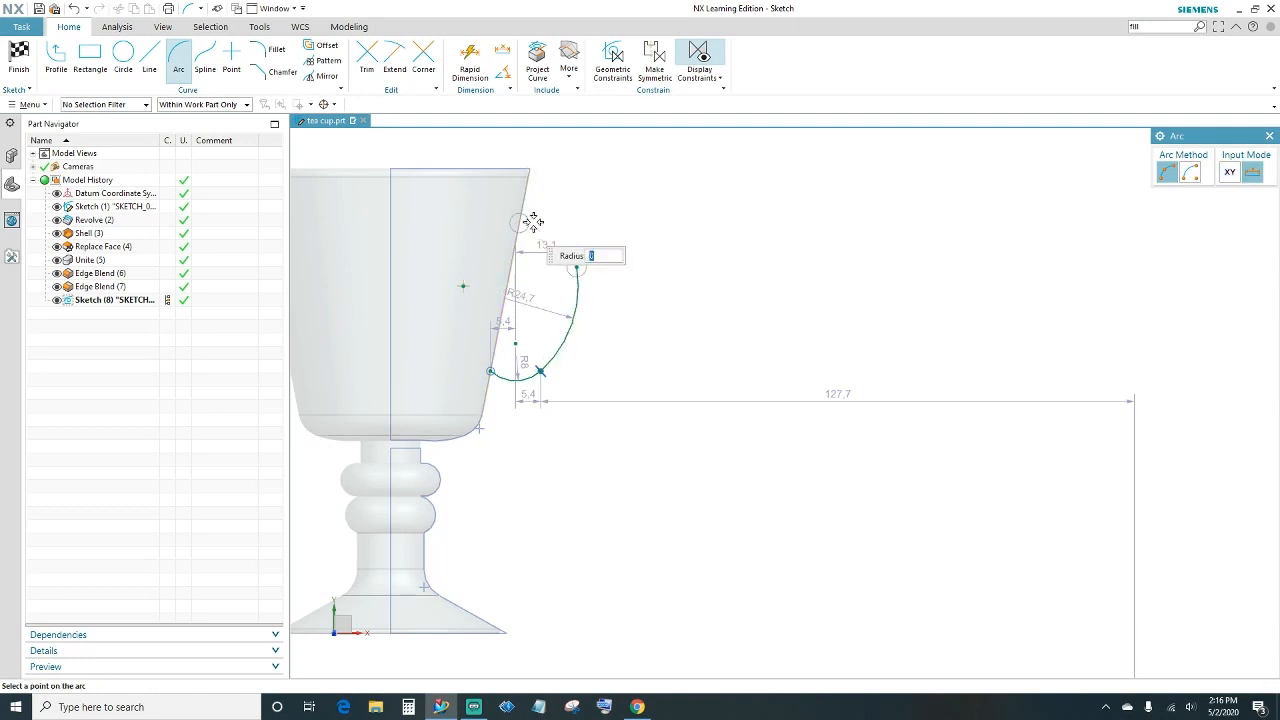
click(542, 223)
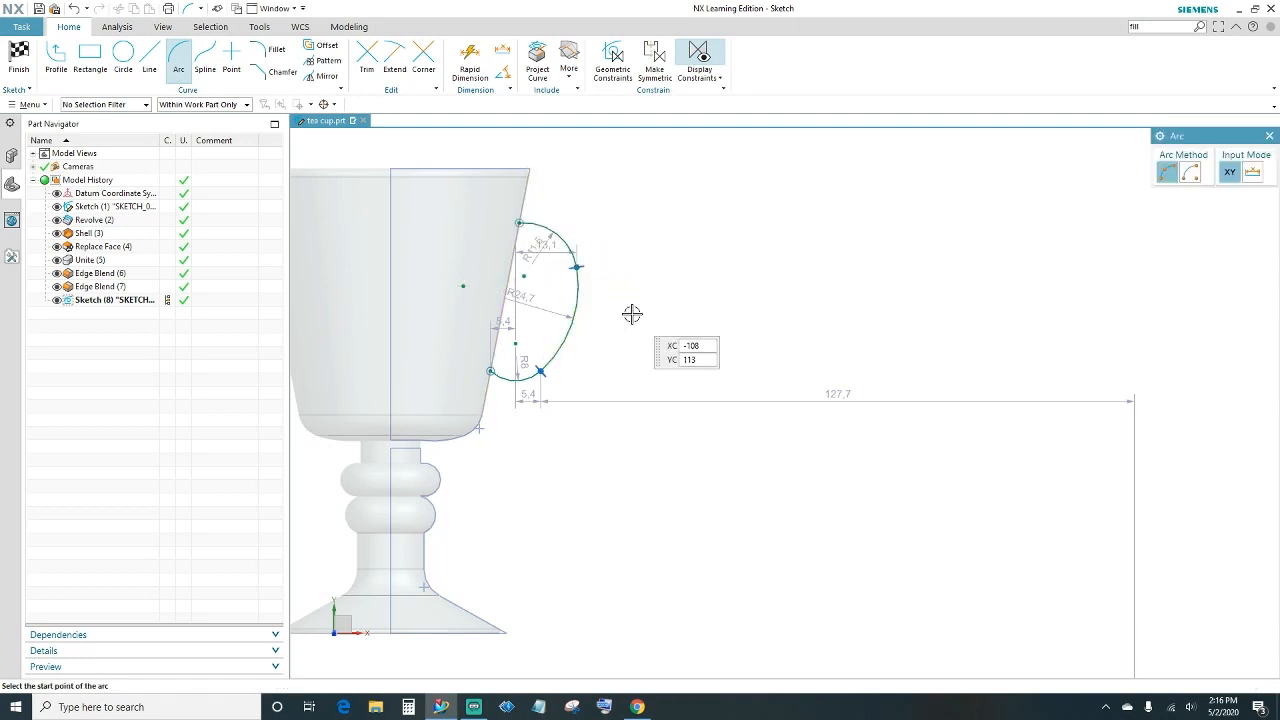
key(Escape)
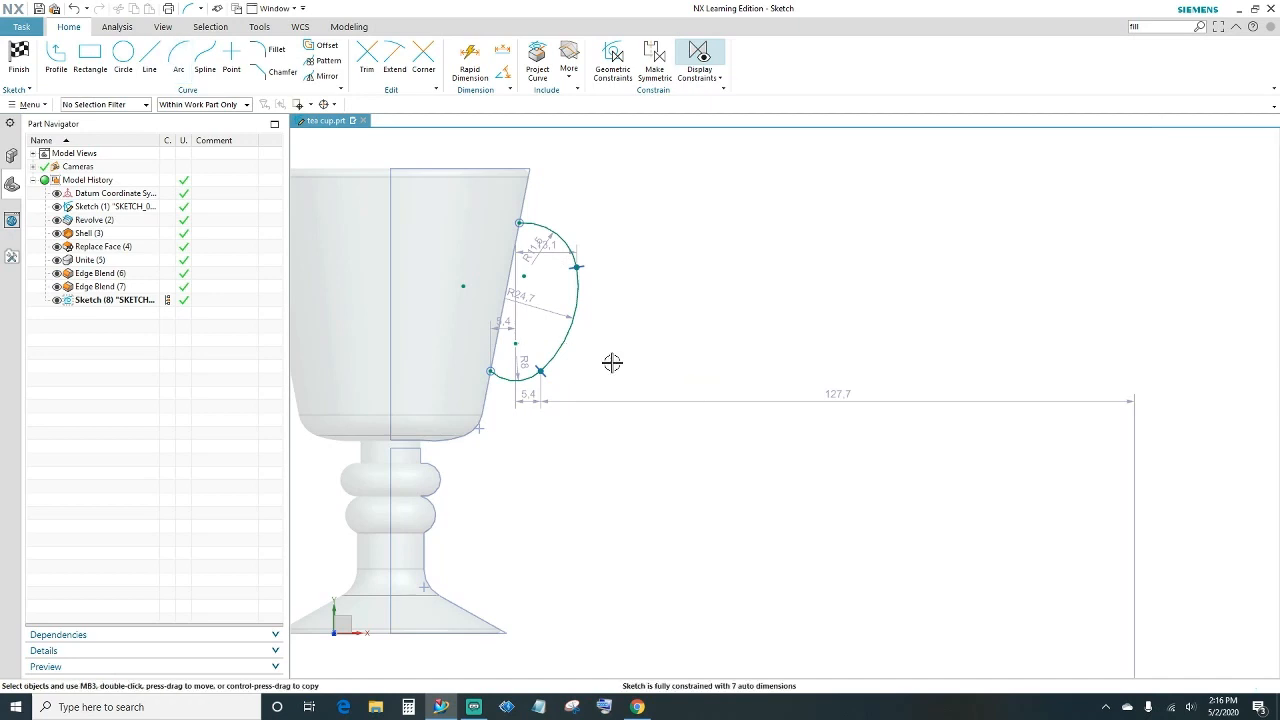
shift+middle_drag(598, 463, 691, 449)
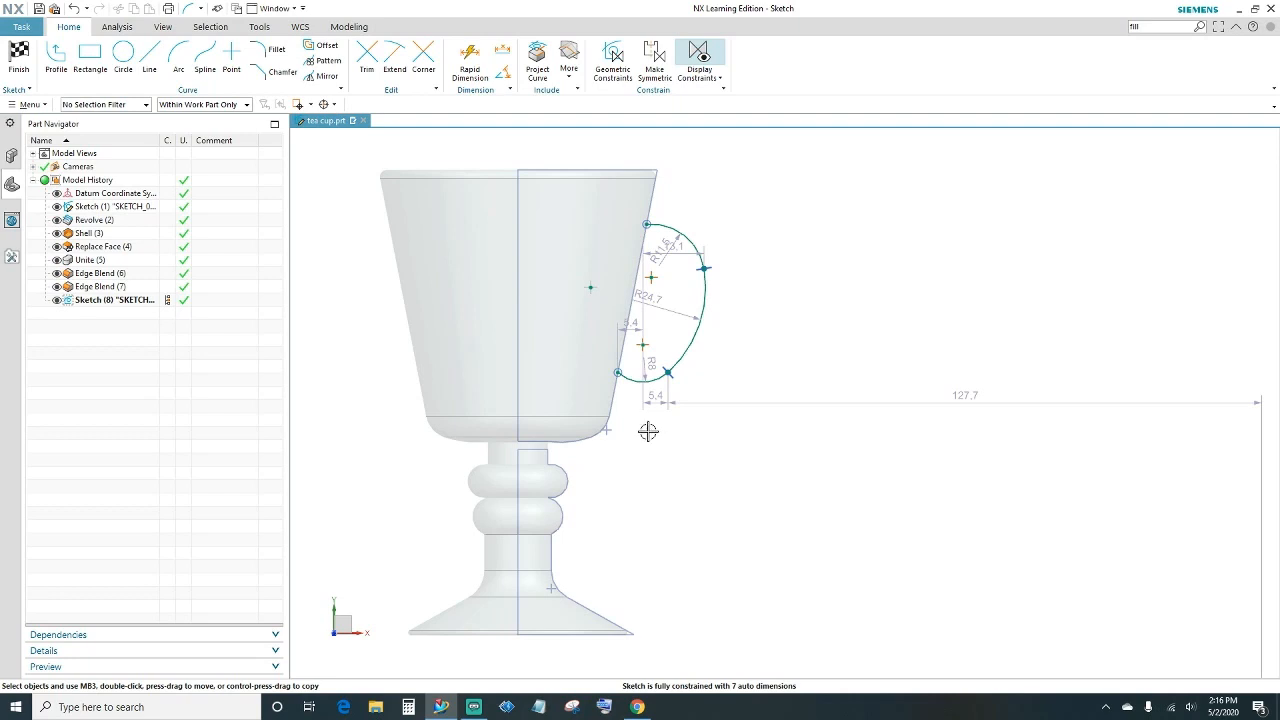
click(18, 58)
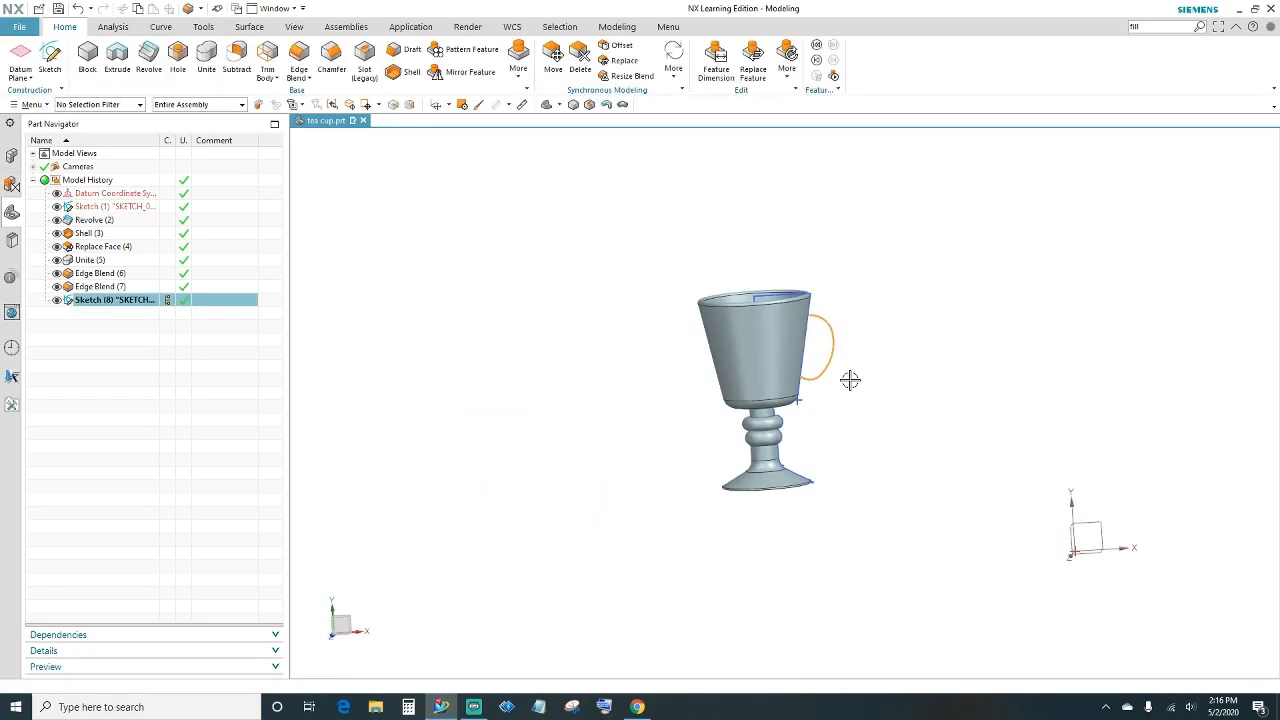
Create a tube along the three handle arcs with a 7 mm outer and 0 mm inner diameter
scroll(848, 371, up, 5)
shift+middle_drag(826, 369, 777, 446)
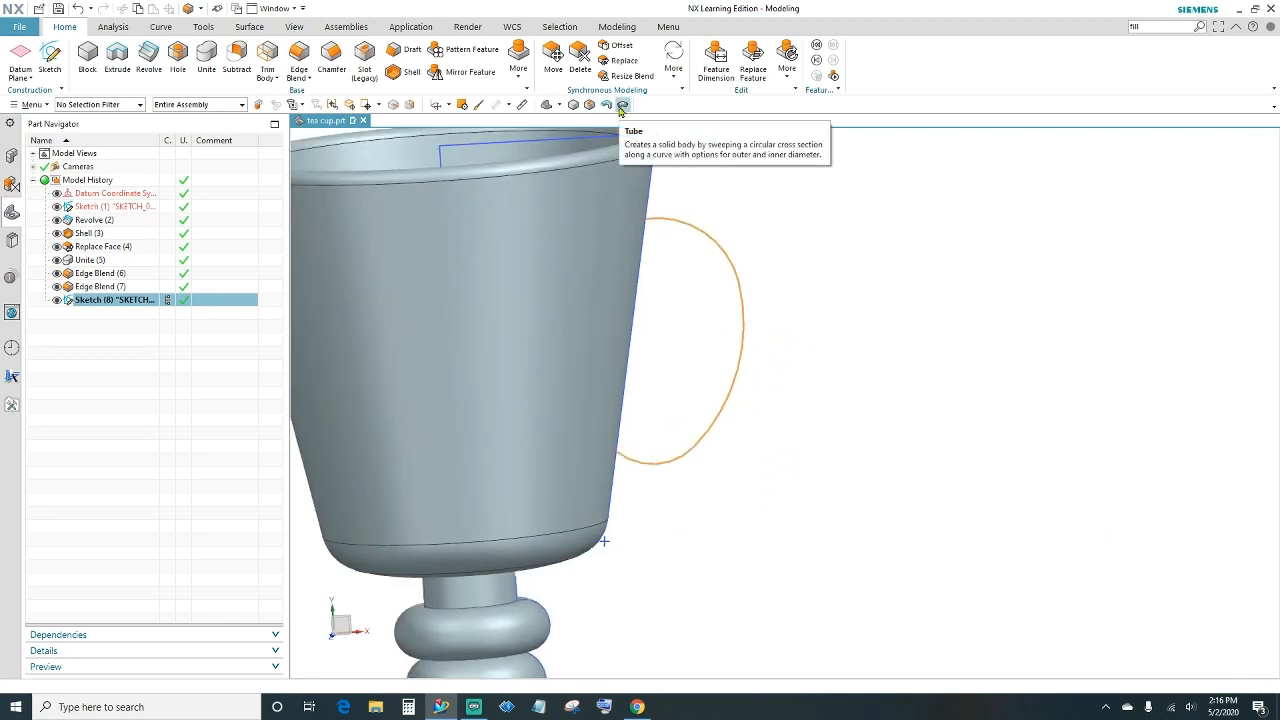
click(622, 107)
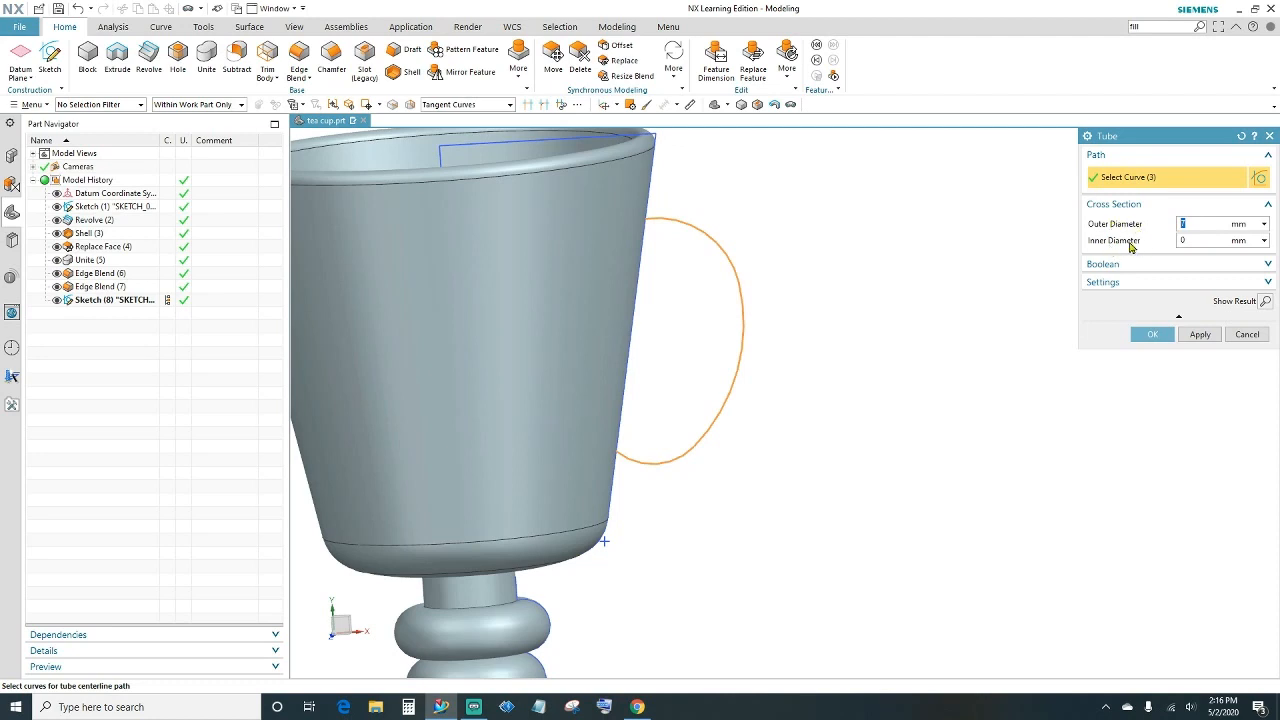
click(1151, 335)
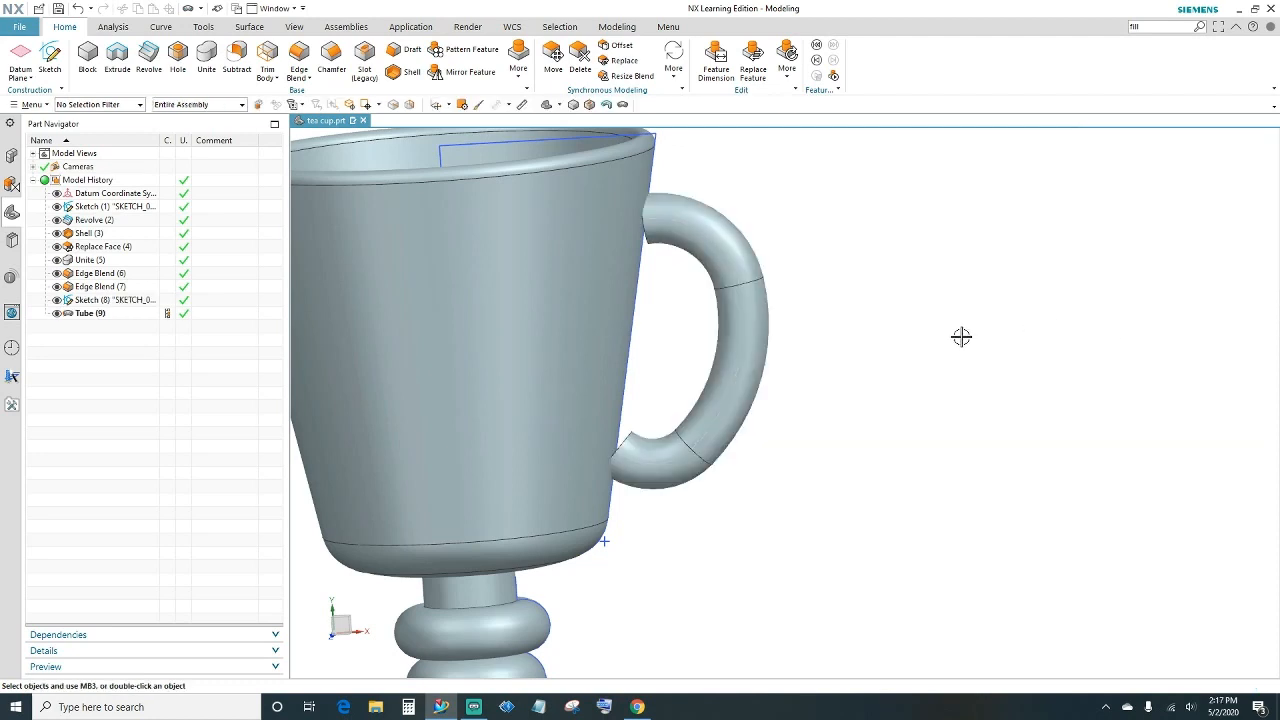
Replace the flat upper end face of the handle with the bowl's outer wall face at 0 mm offset
middle_drag(686, 339, 706, 323)
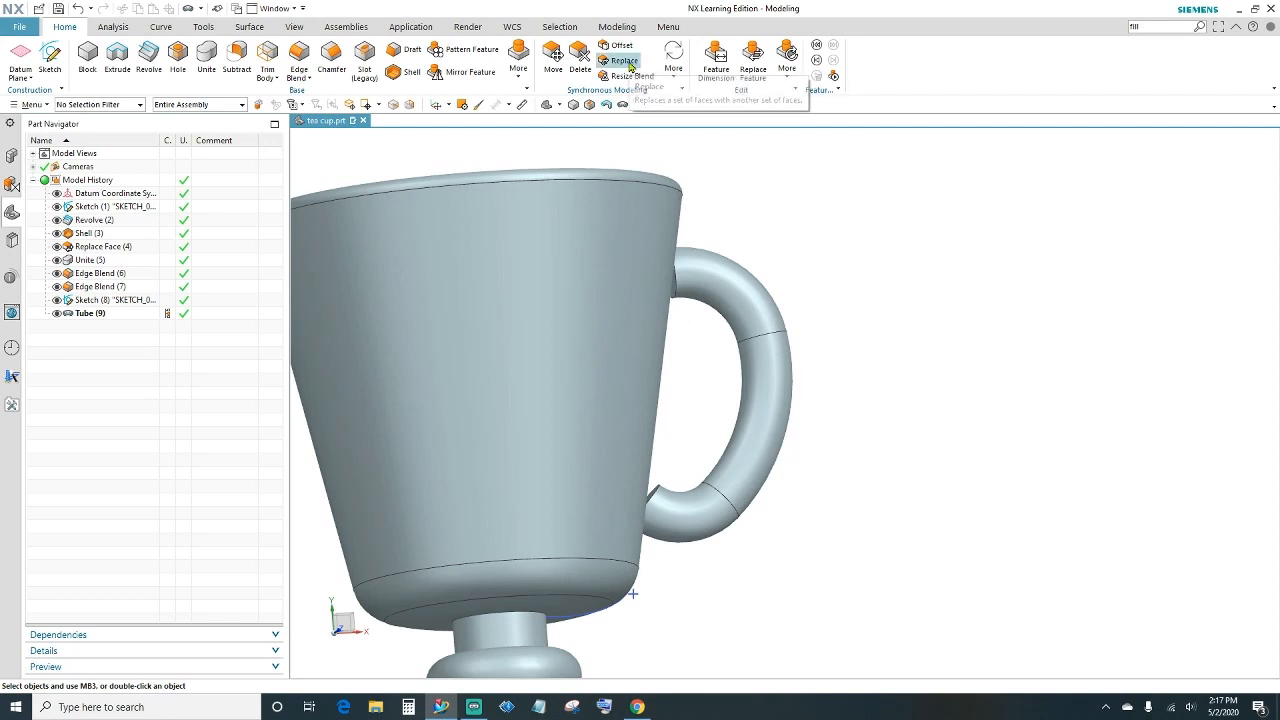
click(625, 61)
scroll(690, 328, up, 5)
scroll(696, 326, down, 3)
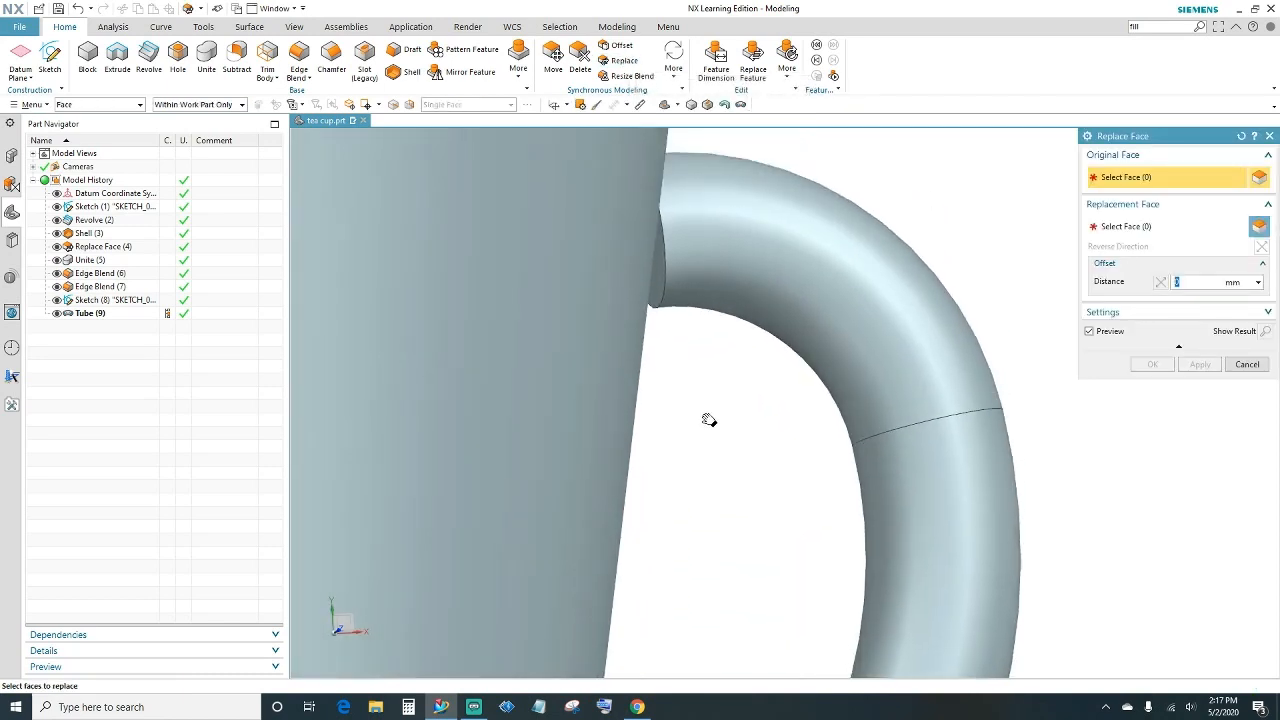
click(659, 304)
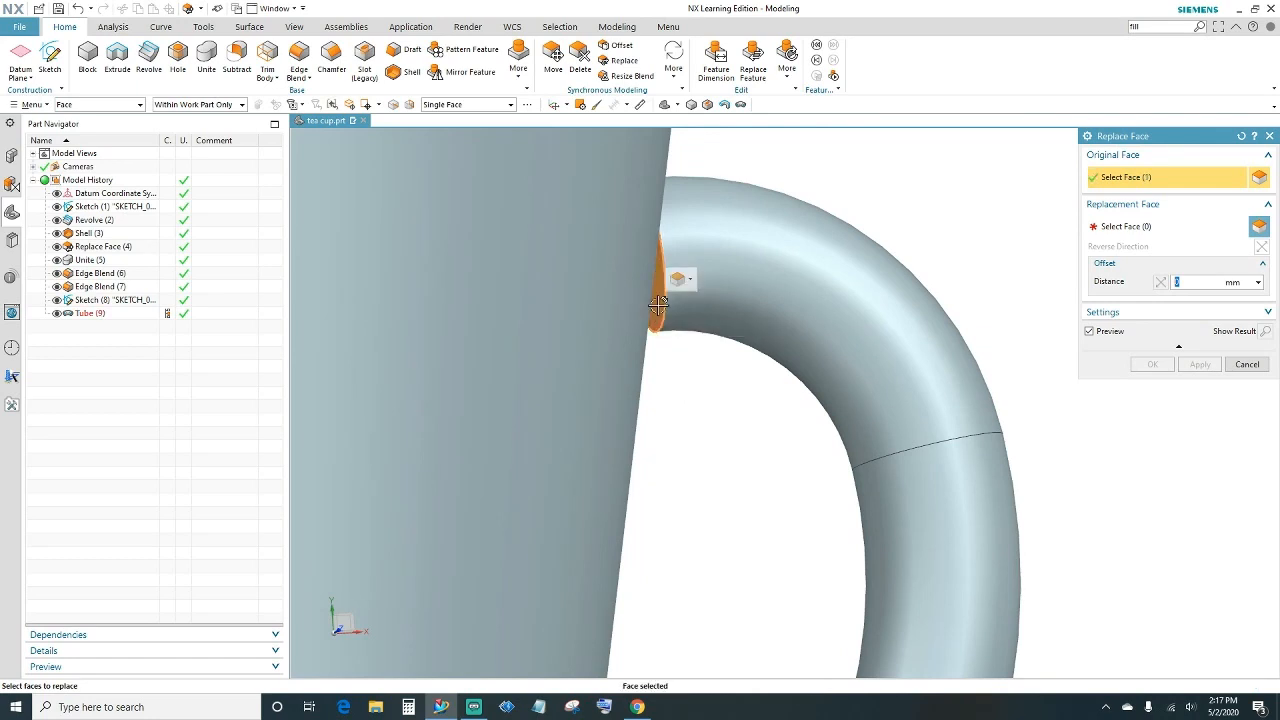
click(1123, 228)
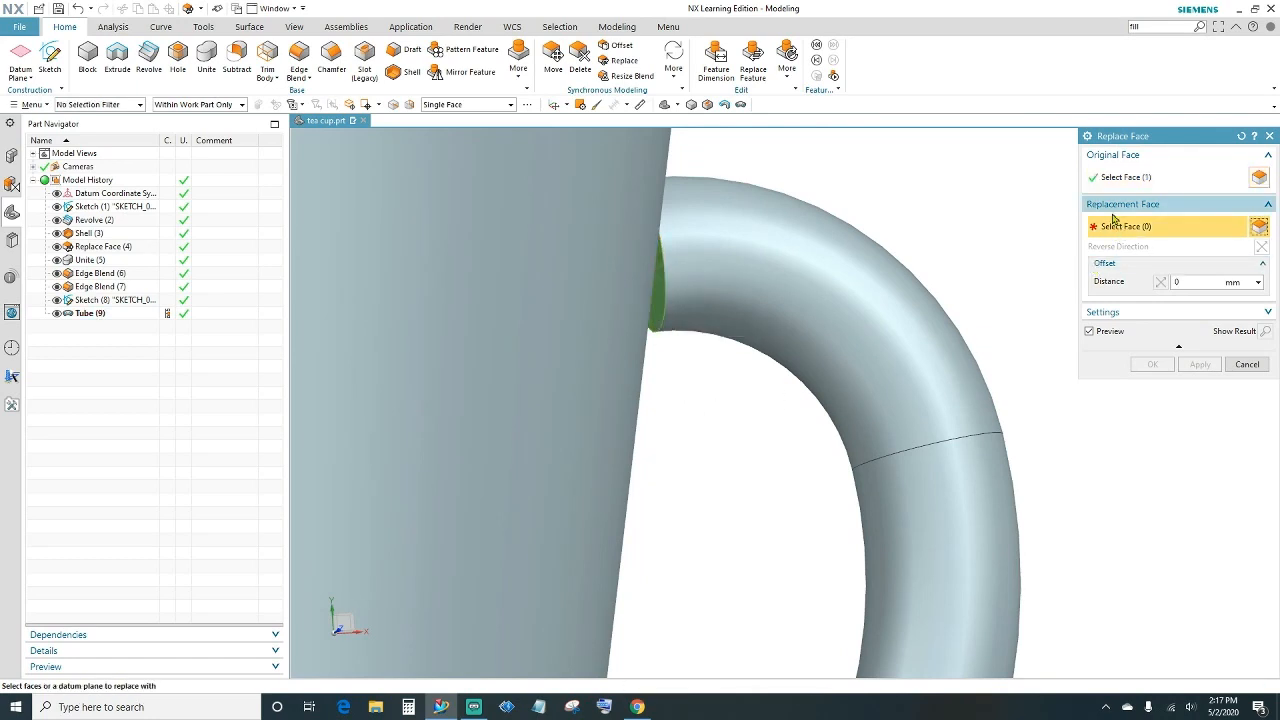
middle_drag(766, 400, 663, 368)
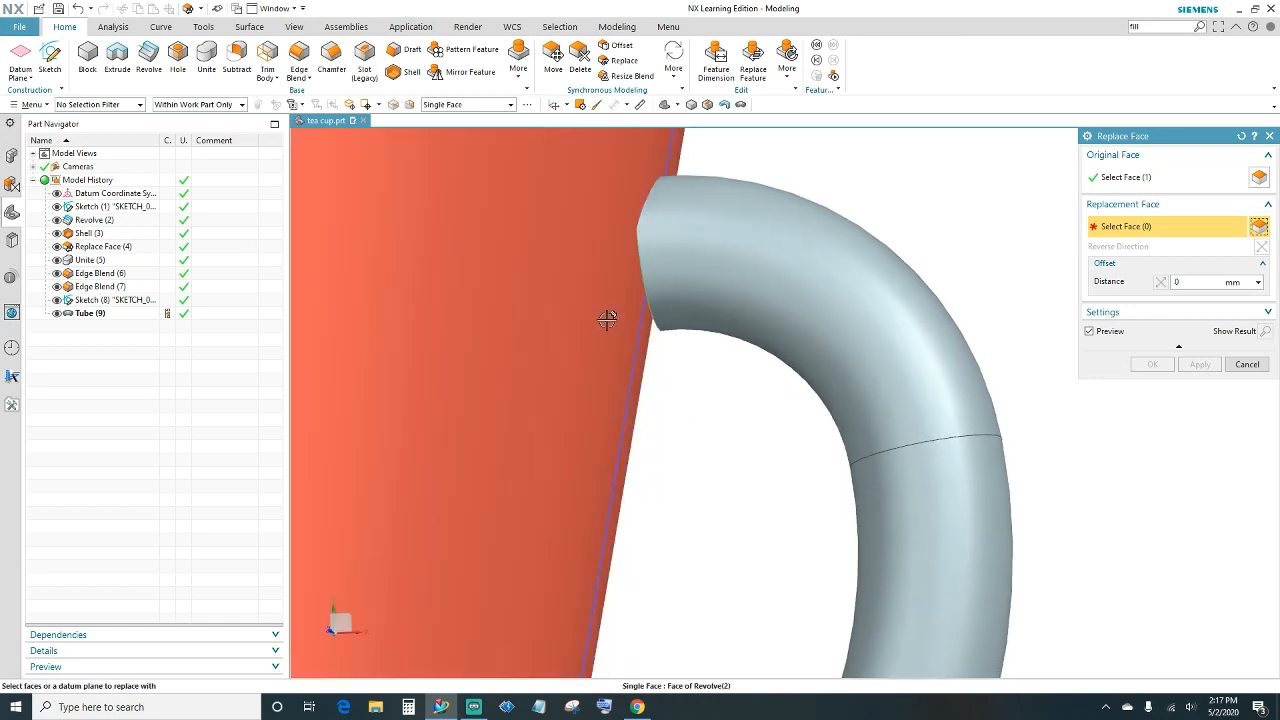
click(609, 323)
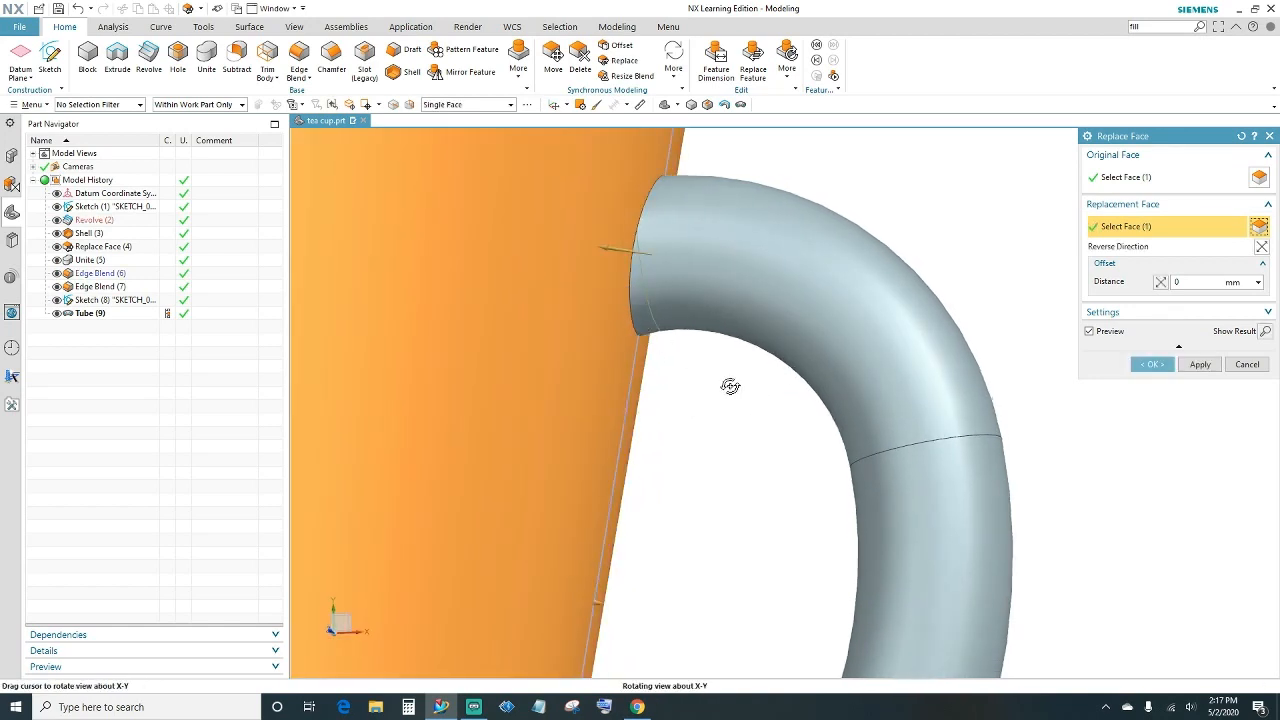
click(1153, 365)
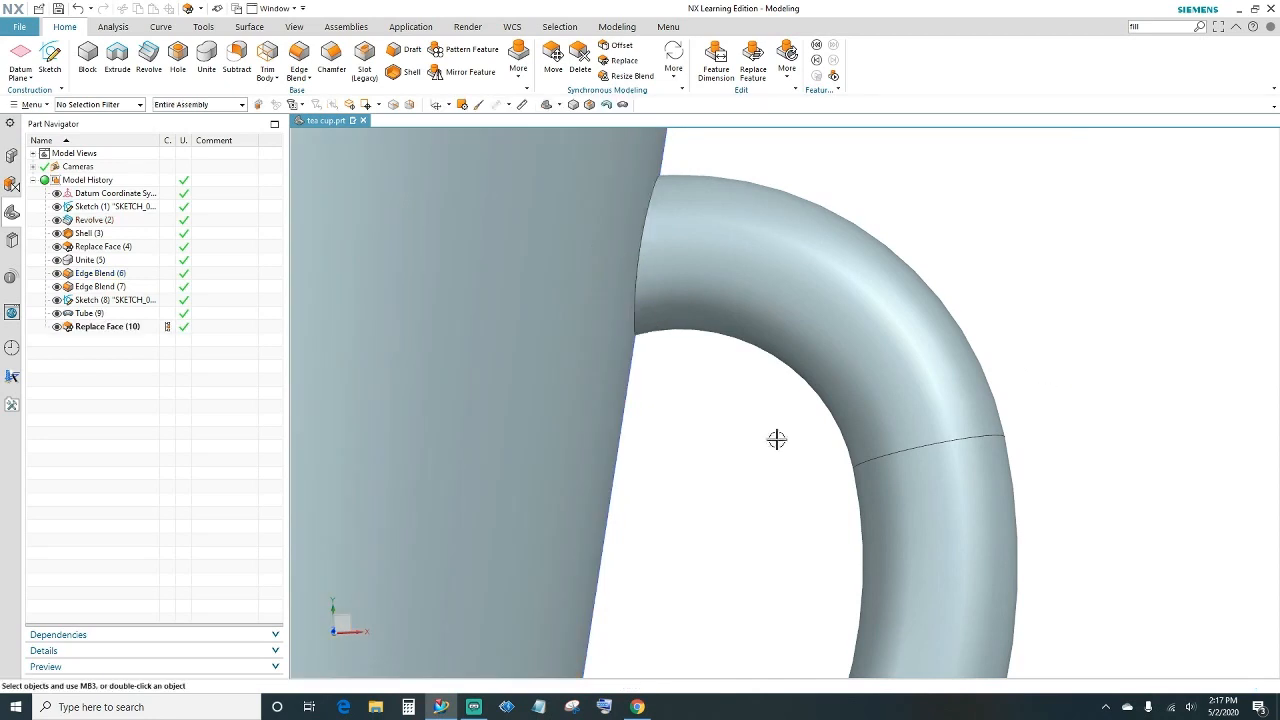
Search the commands for "replace" and locate the Replace Face command
middle_drag(774, 440, 697, 426)
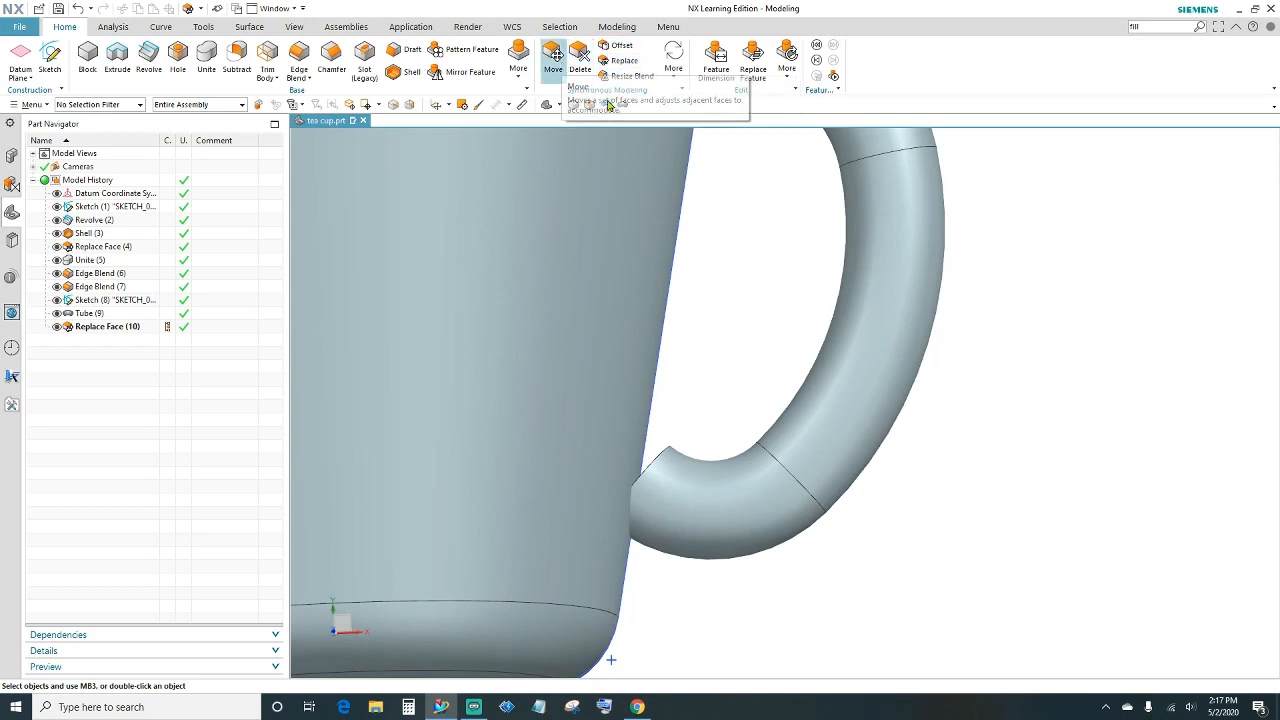
click(1173, 27)
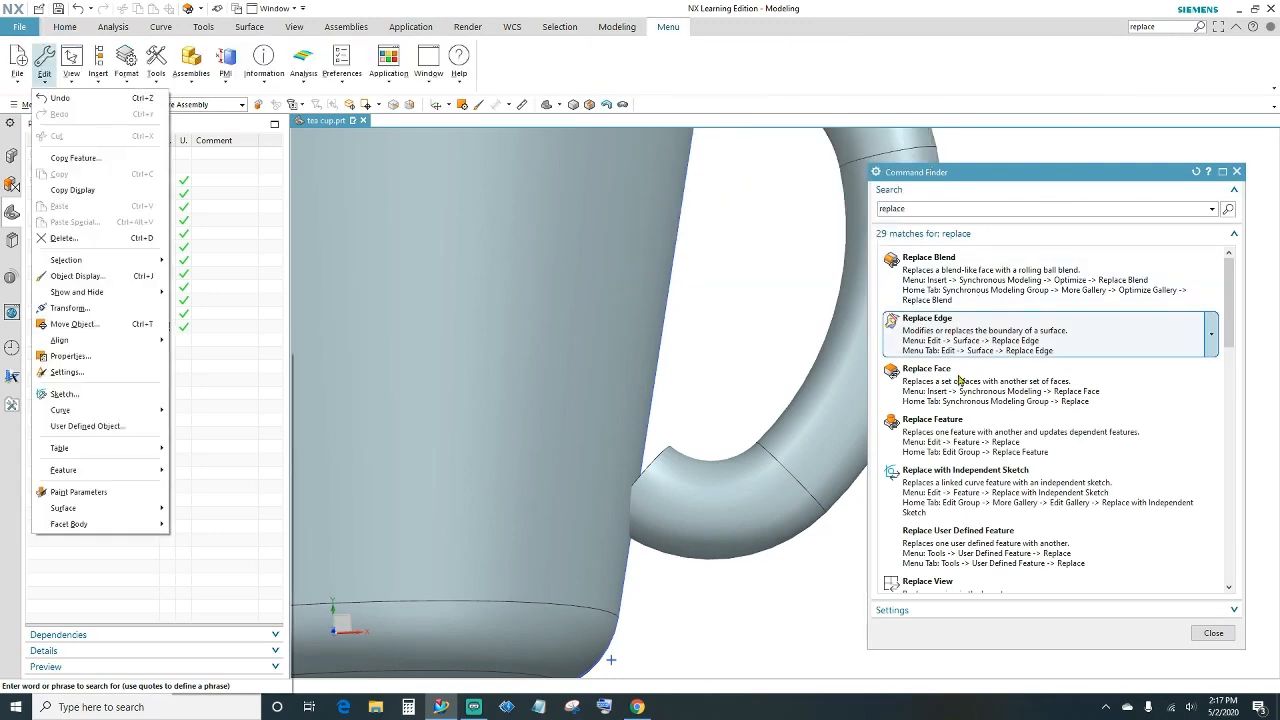
mouse_move(958, 378)
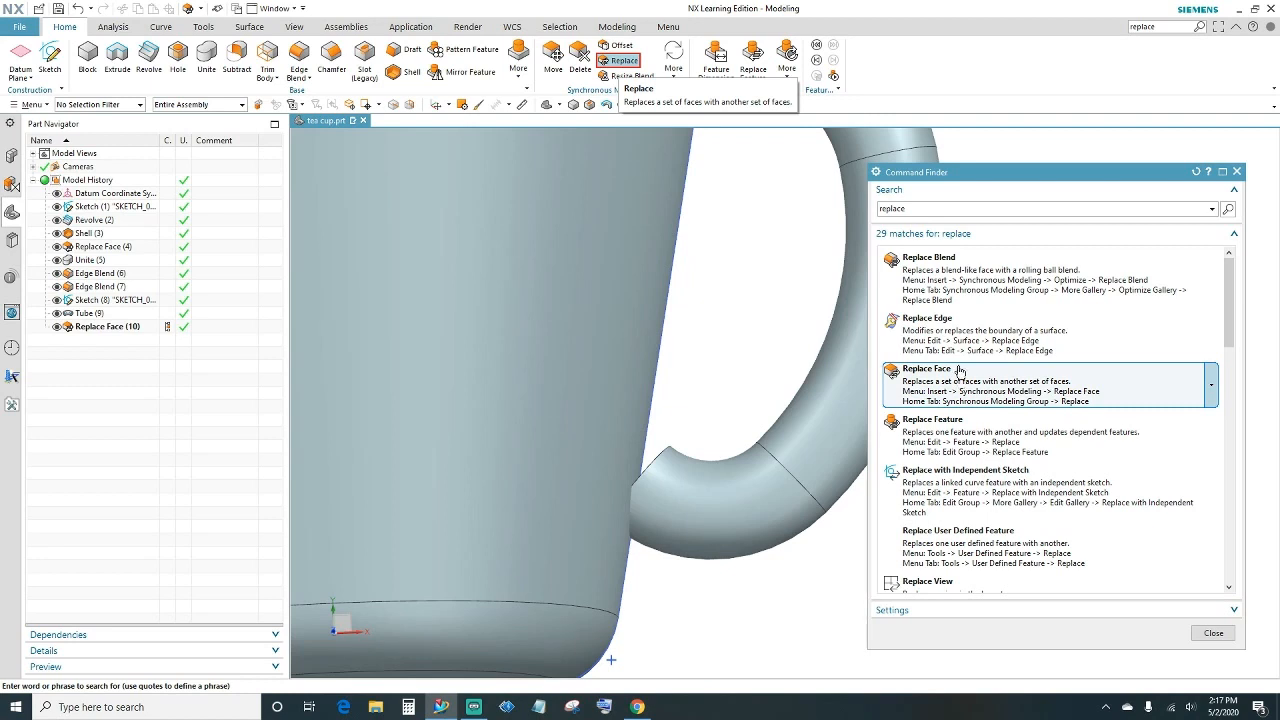
click(1237, 172)
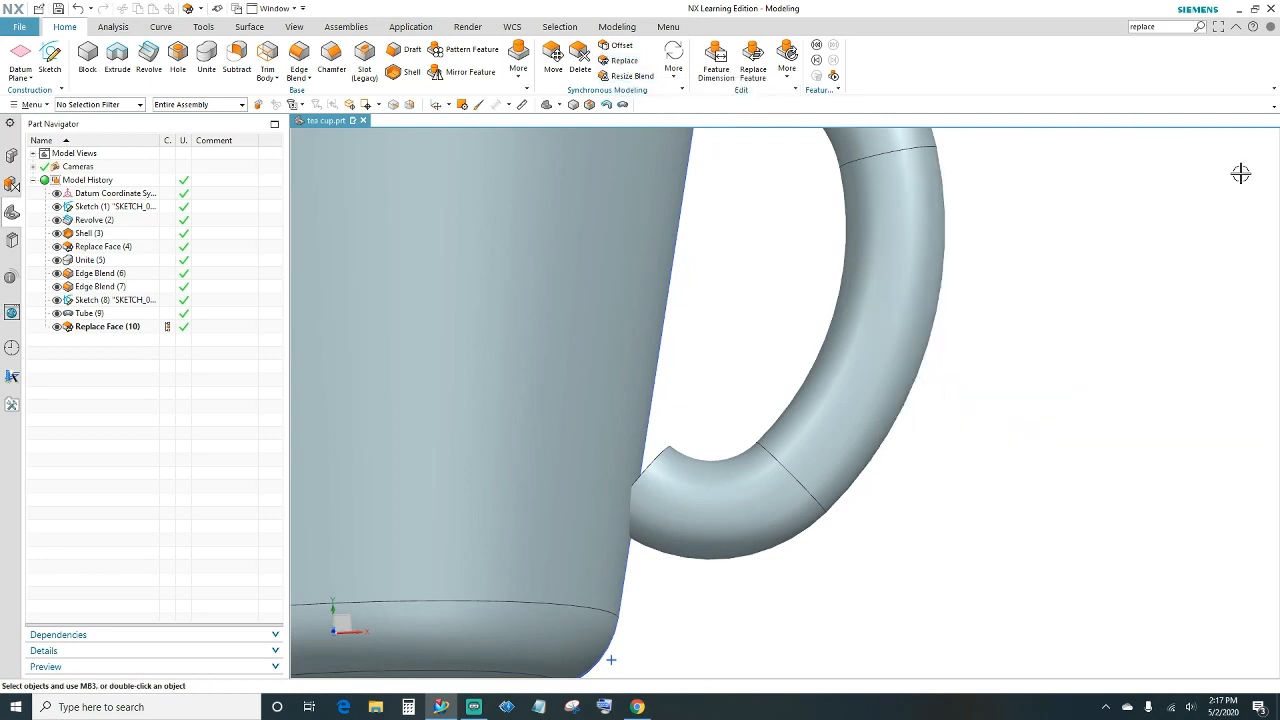
Replace the flat lower end face of the handle with the bowl's outer wall face at 0 mm offset
click(620, 61)
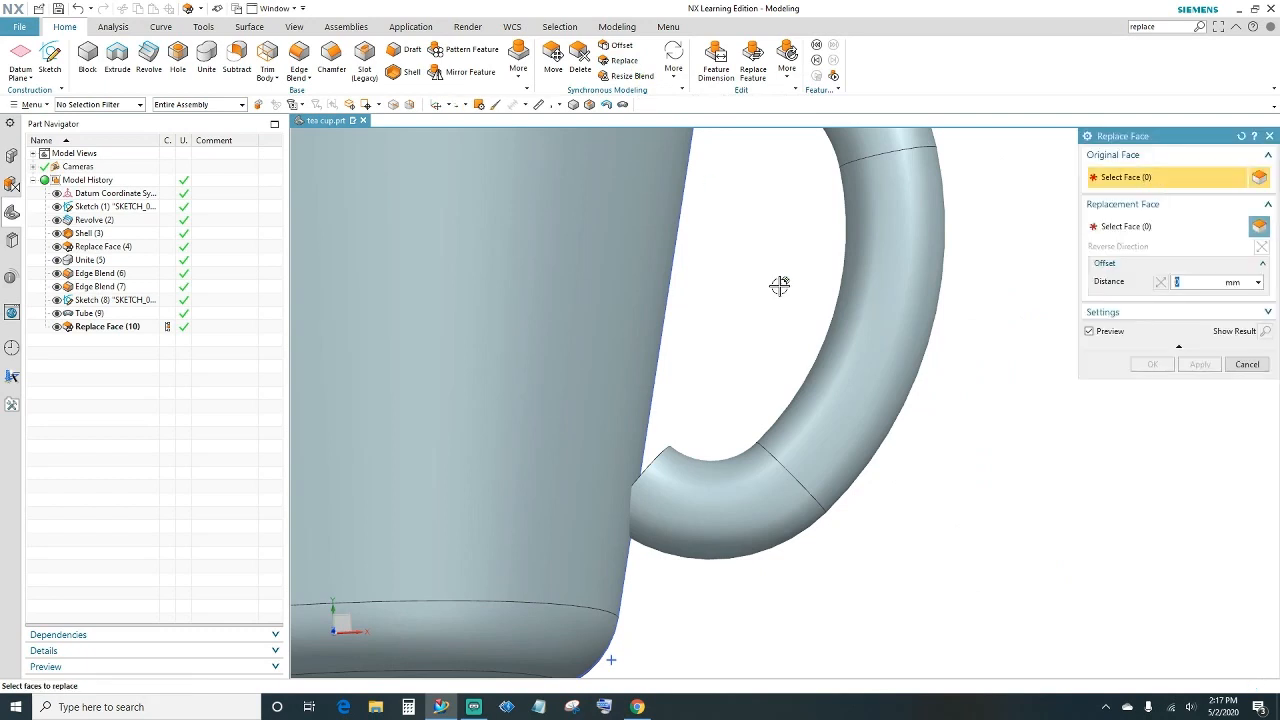
middle_drag(751, 323, 765, 375)
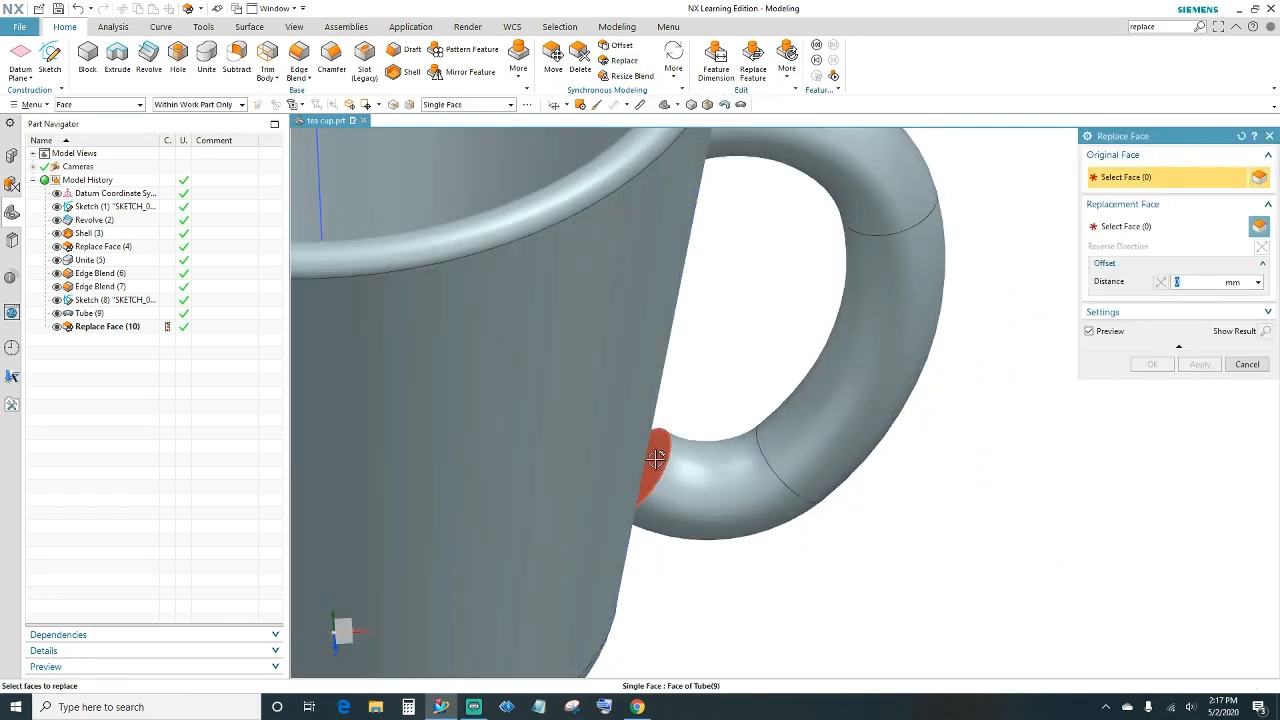
click(656, 458)
click(1108, 230)
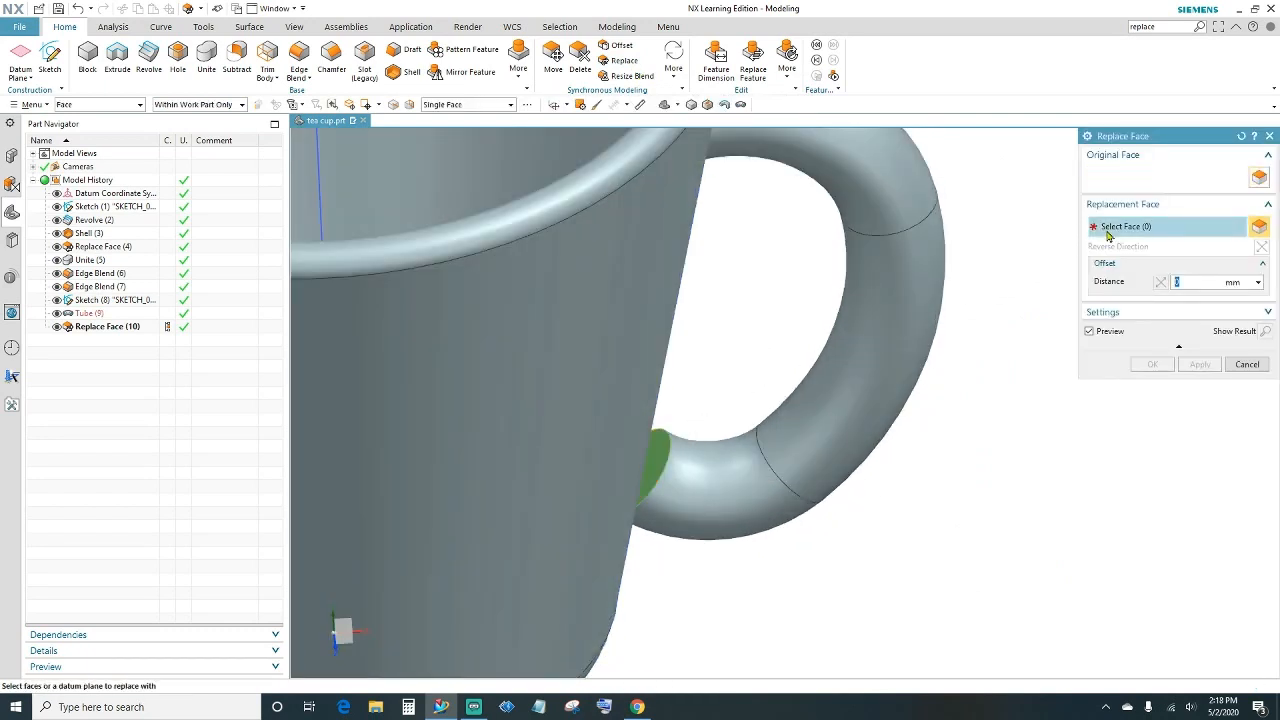
middle_drag(808, 337, 688, 374)
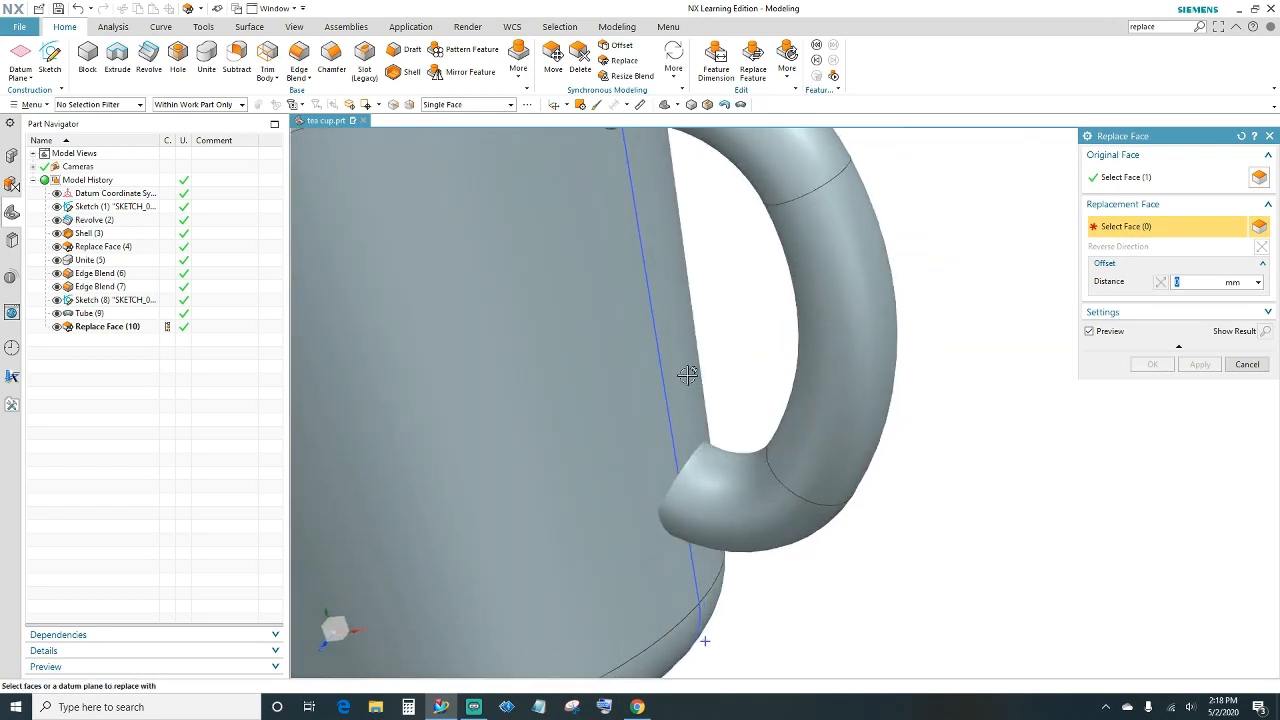
click(640, 410)
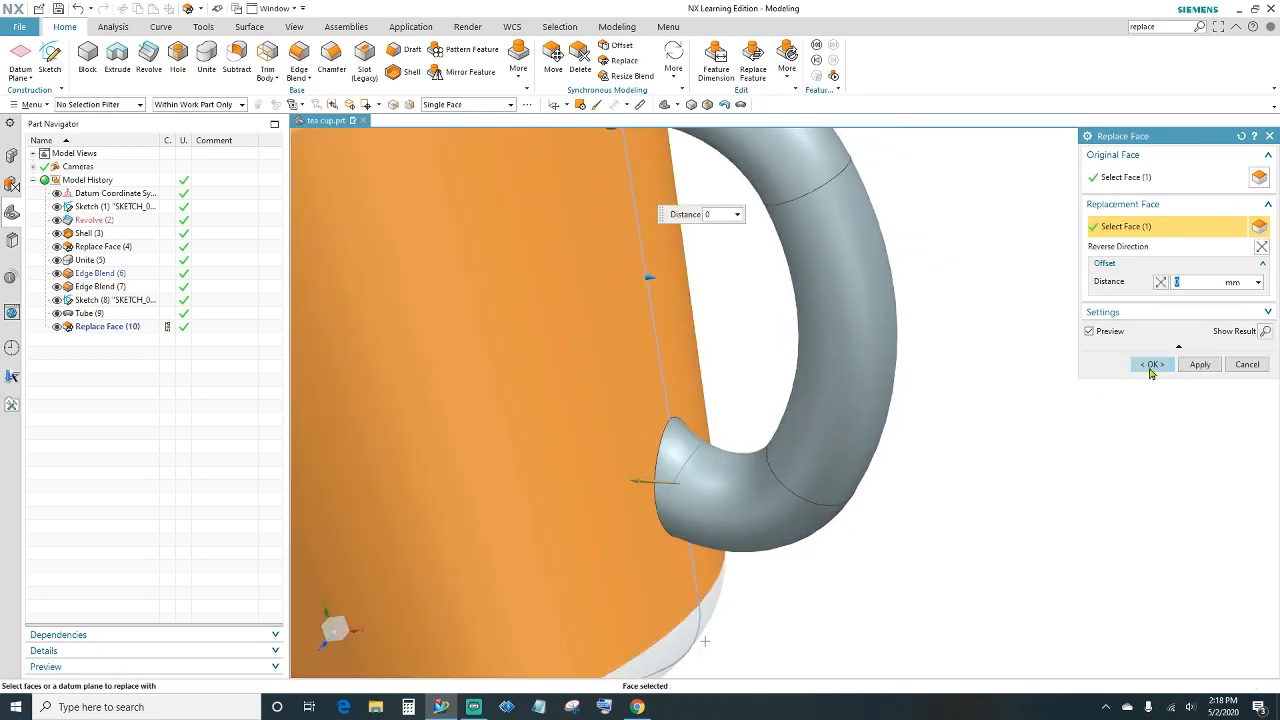
click(1150, 370)
Unite the cup body as target with the handle tube as tool
scroll(977, 369, down, 3)
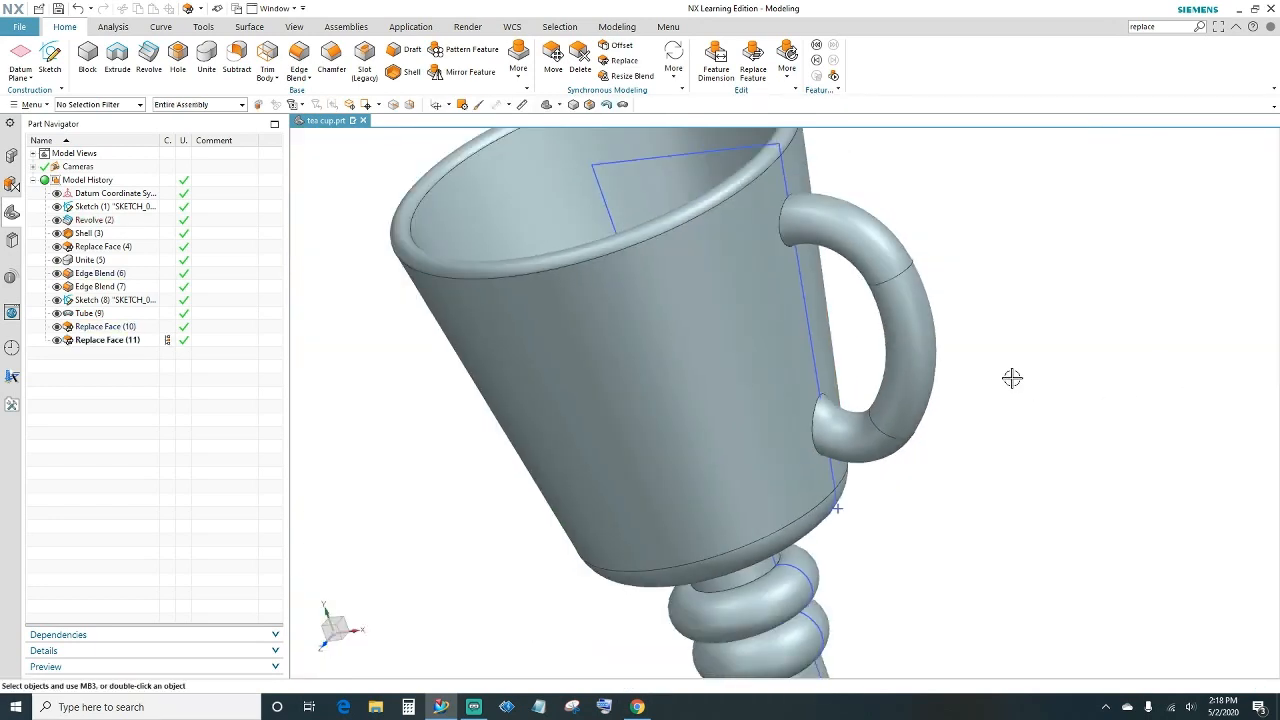
middle_drag(1012, 378, 1043, 368)
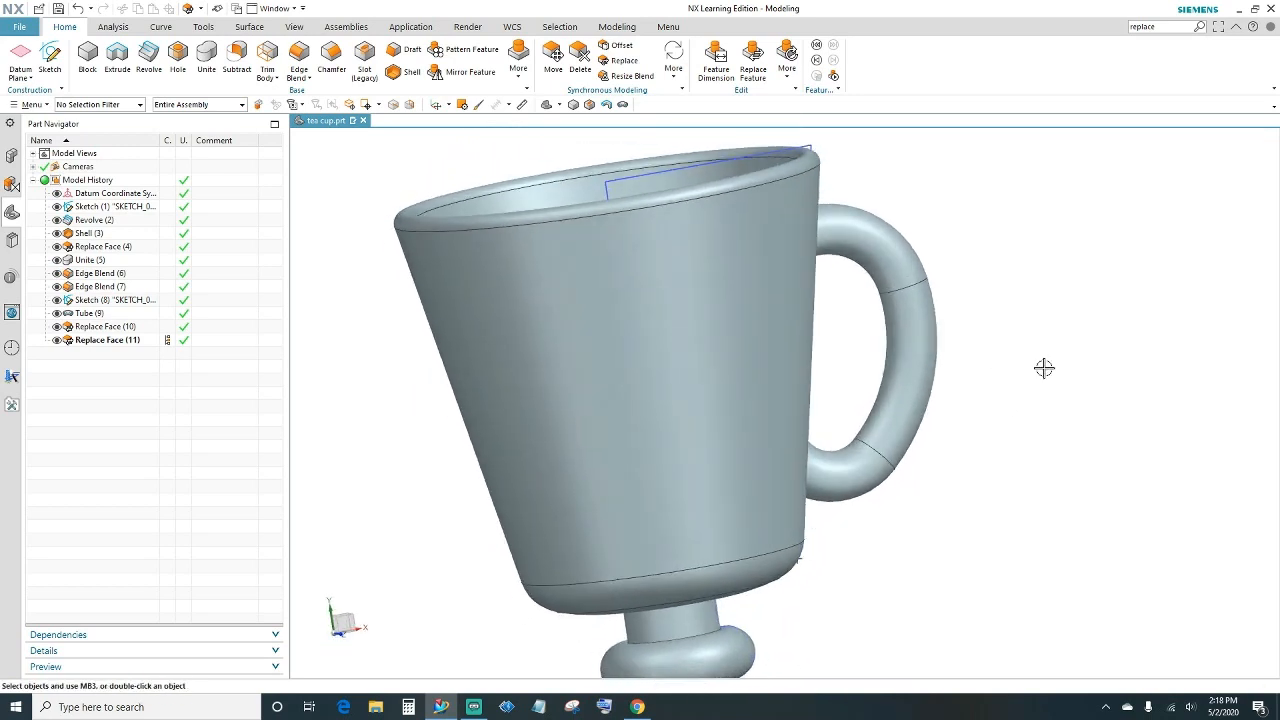
scroll(1042, 372, down, 2)
shift+middle_drag(1014, 448, 983, 434)
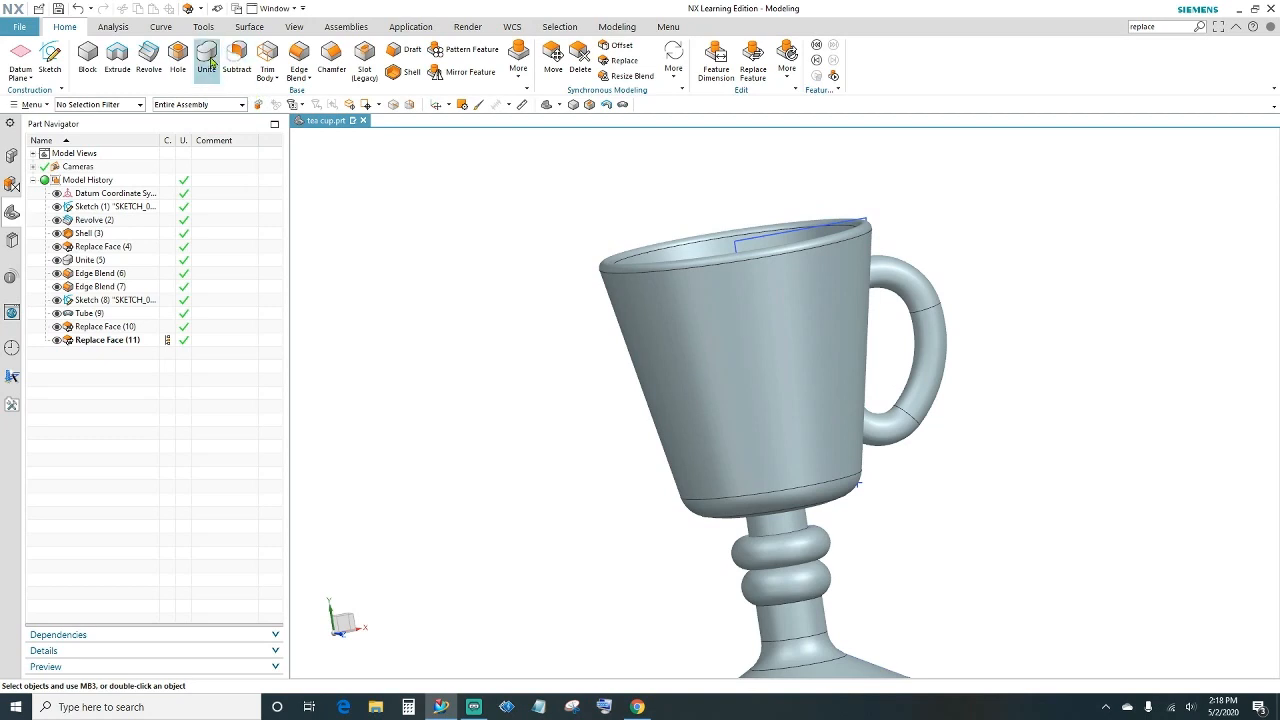
click(209, 62)
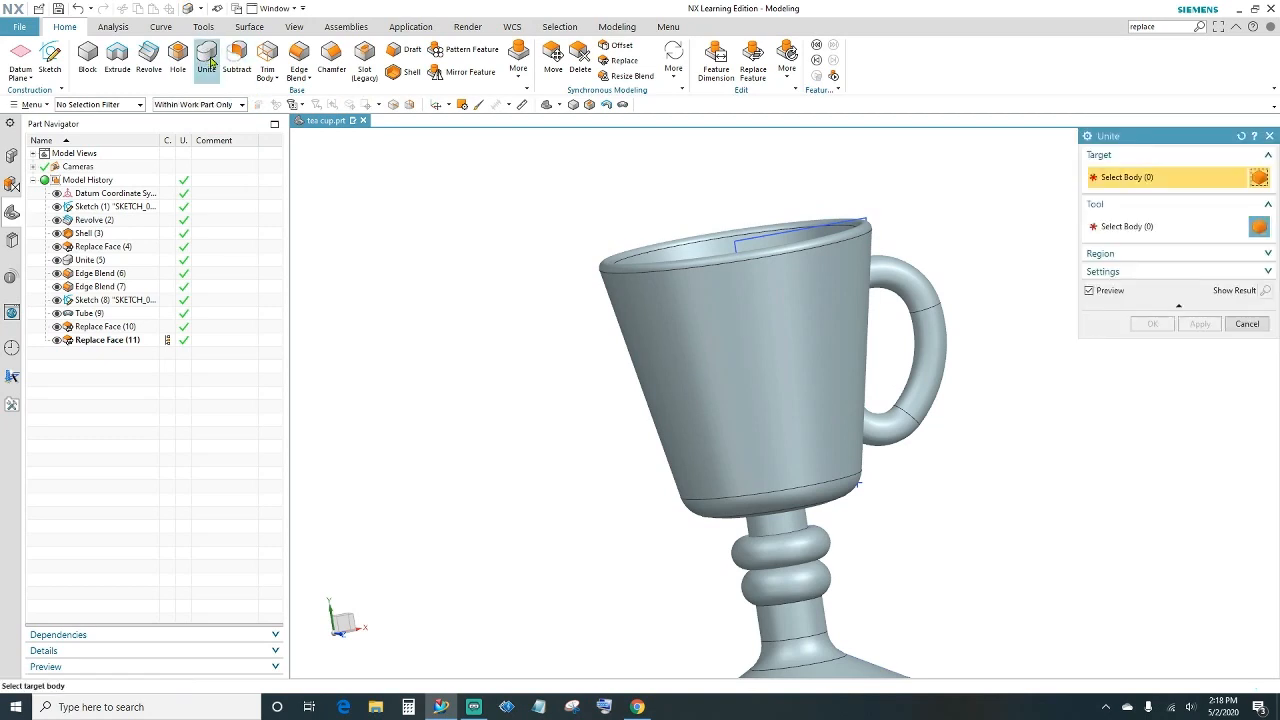
click(756, 337)
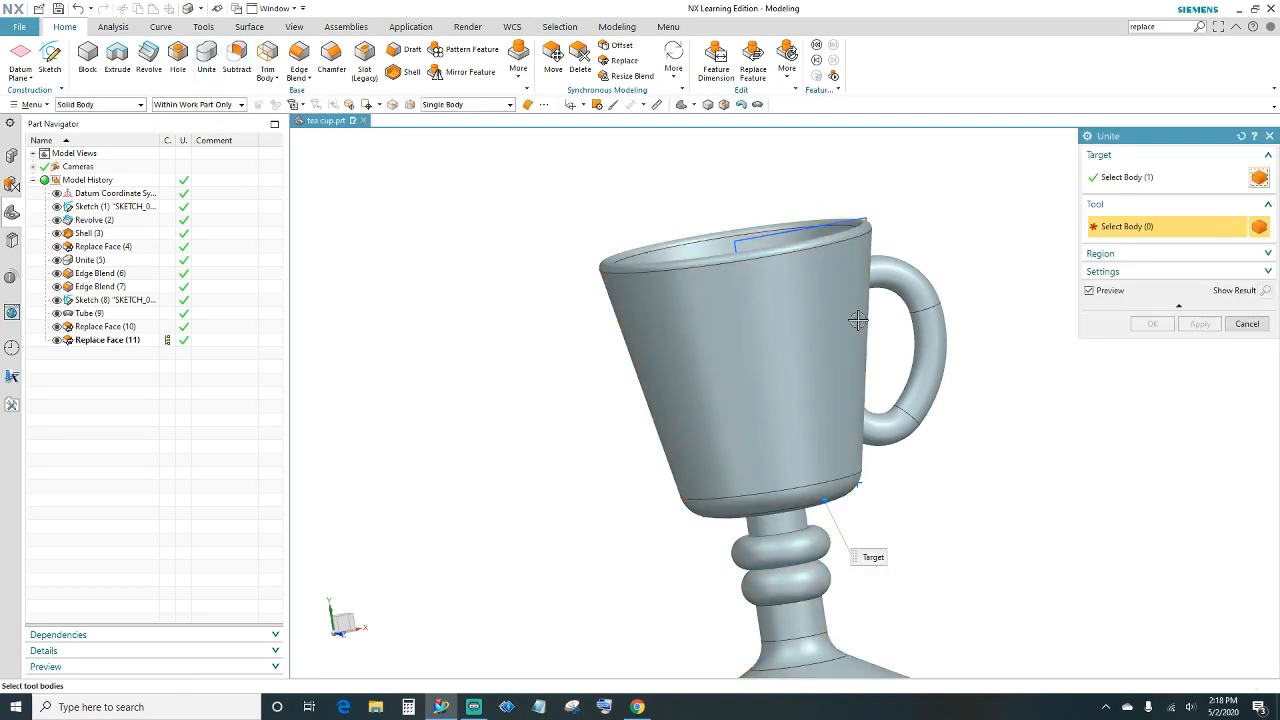
click(915, 293)
click(1150, 323)
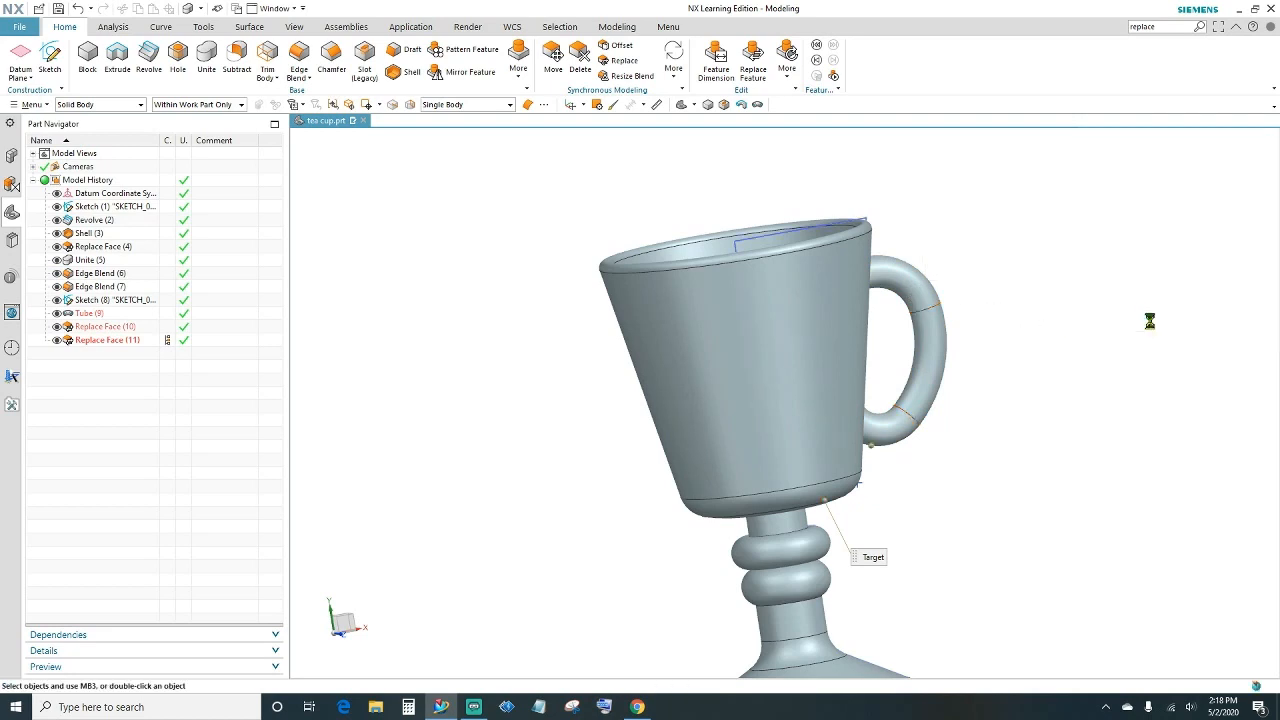
mouse_move(985, 392)
middle_down()
mouse_move(943, 497)
mouse_move(1017, 434)
mouse_move(1000, 457)
middle_up()
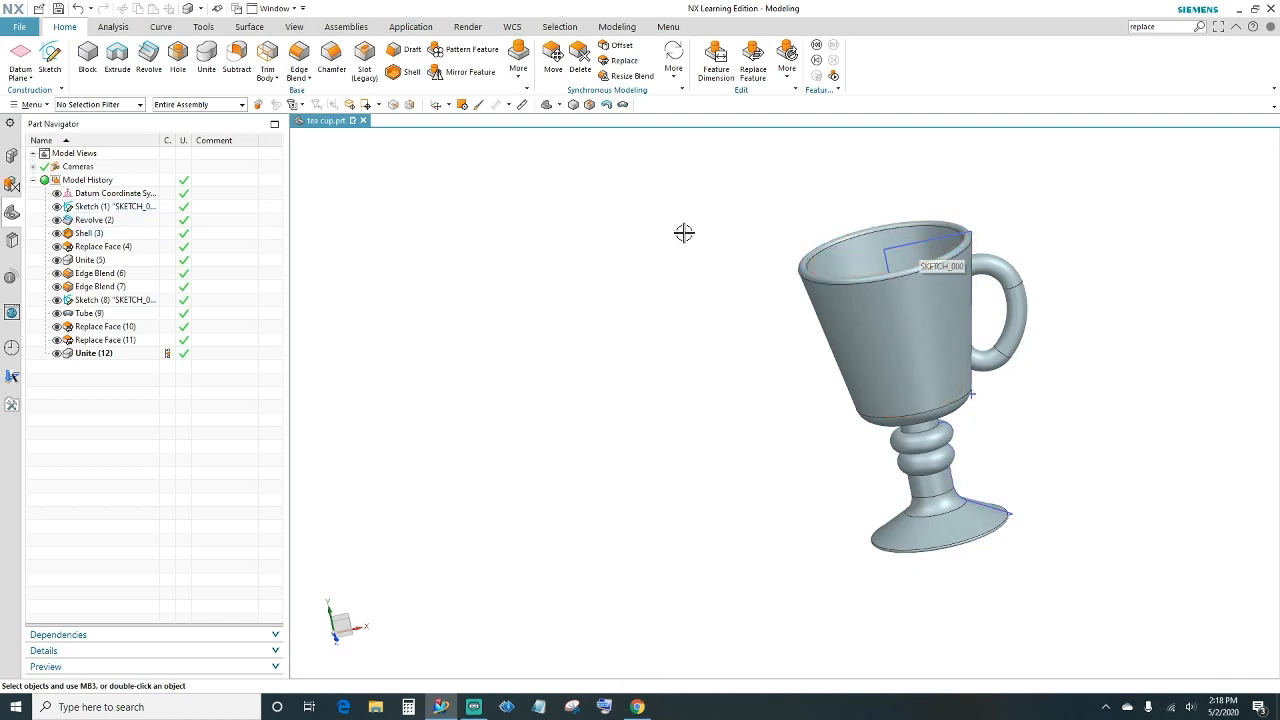
Move all objects except the cup's solid body, including the sketches and datum coordinate system, to layer 5
click(293, 28)
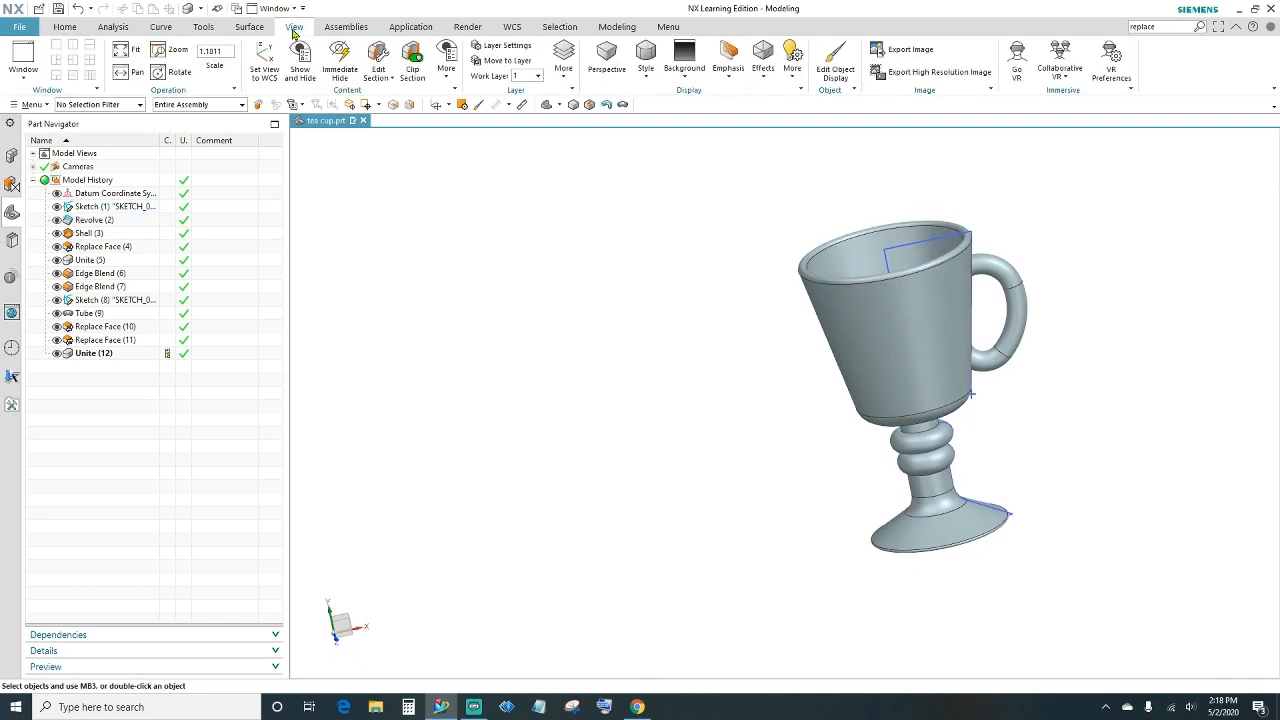
click(490, 60)
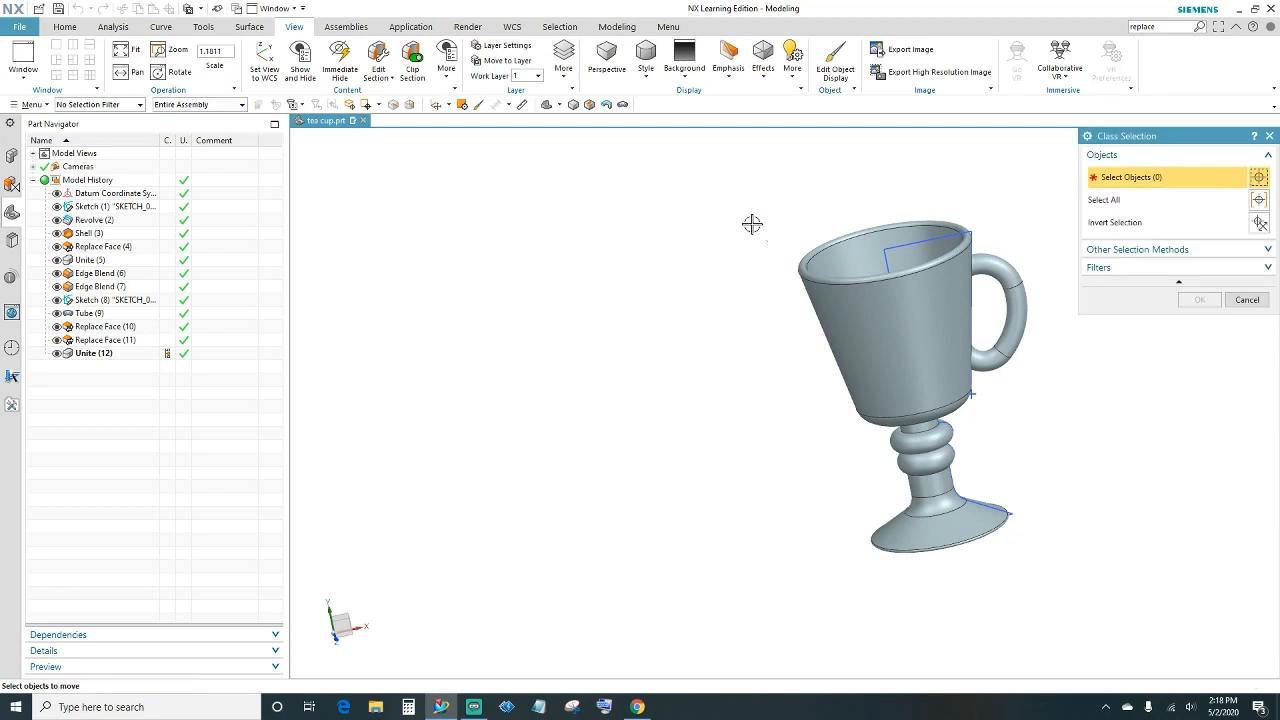
click(857, 304)
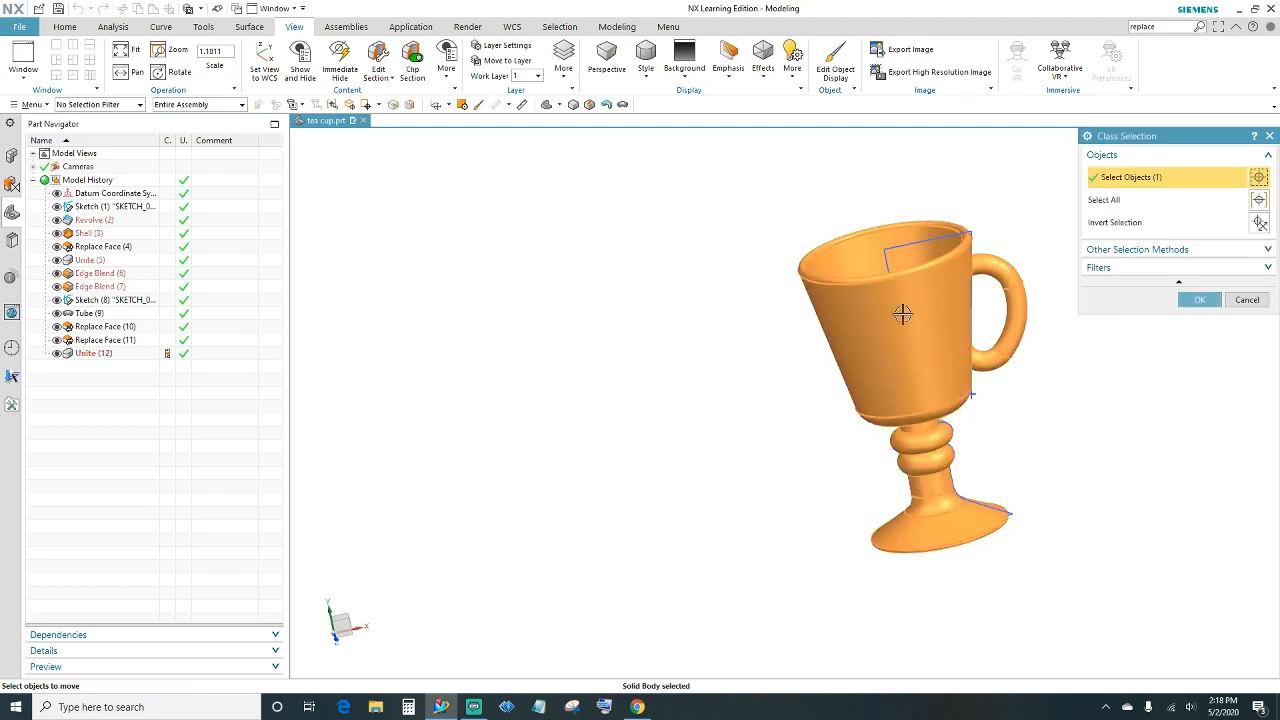
click(1260, 223)
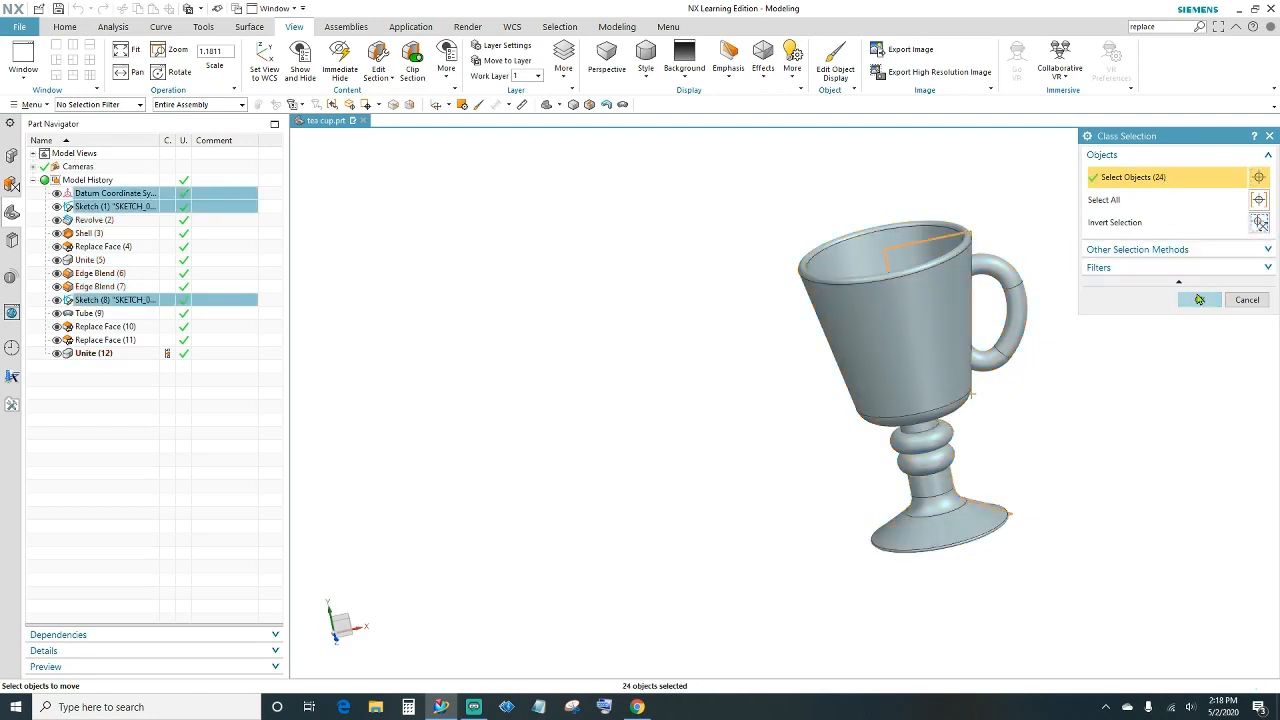
click(1199, 301)
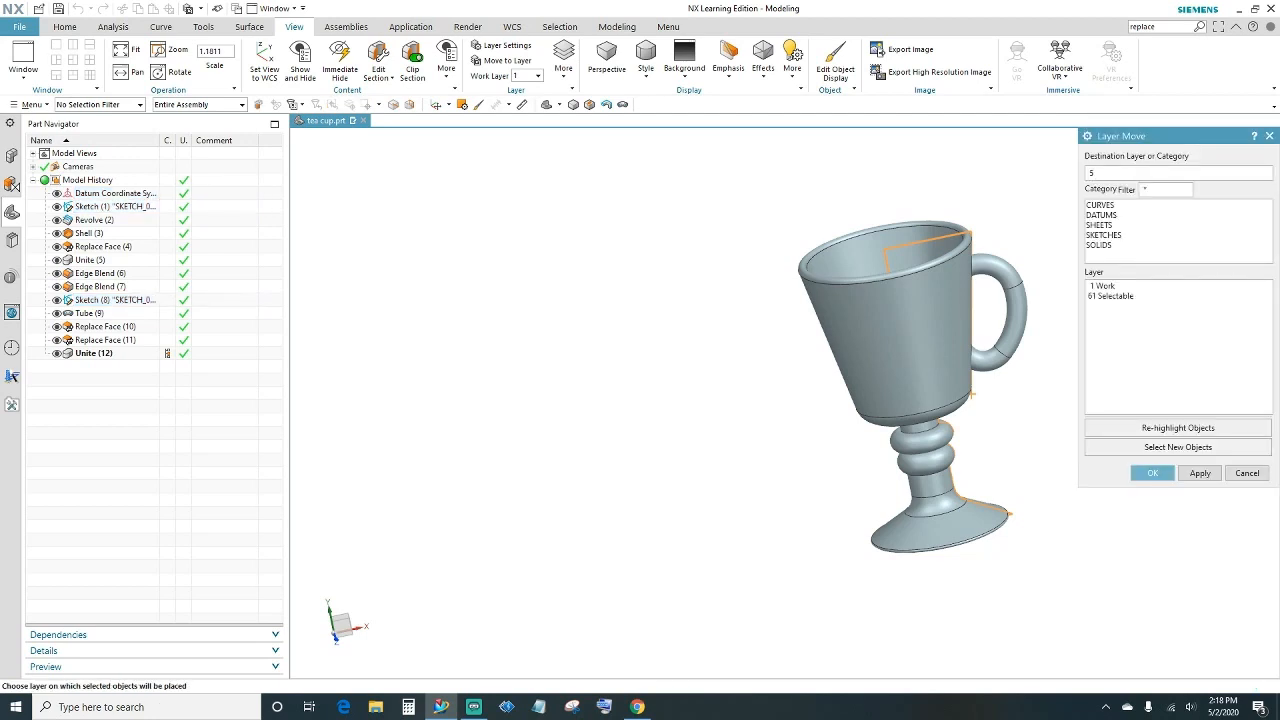
key(Return)
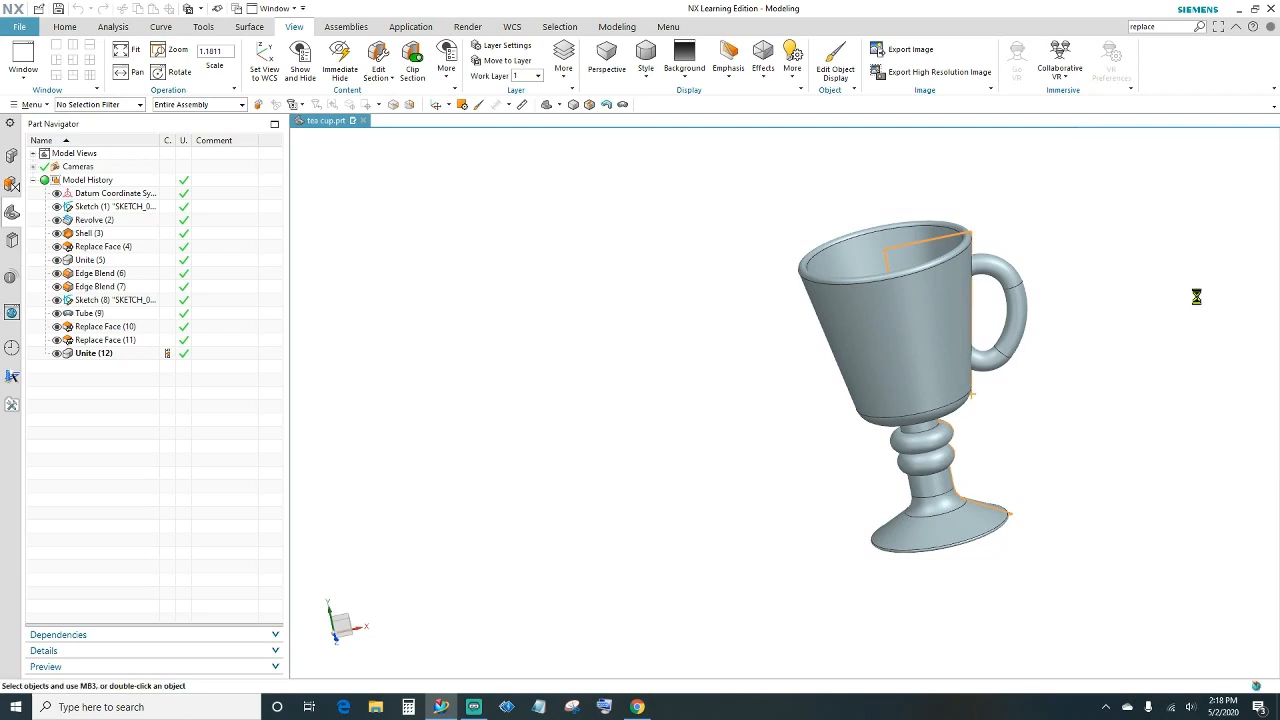
Turn off the visibility of the layer holding the sketches and datums in the layer settings
click(490, 45)
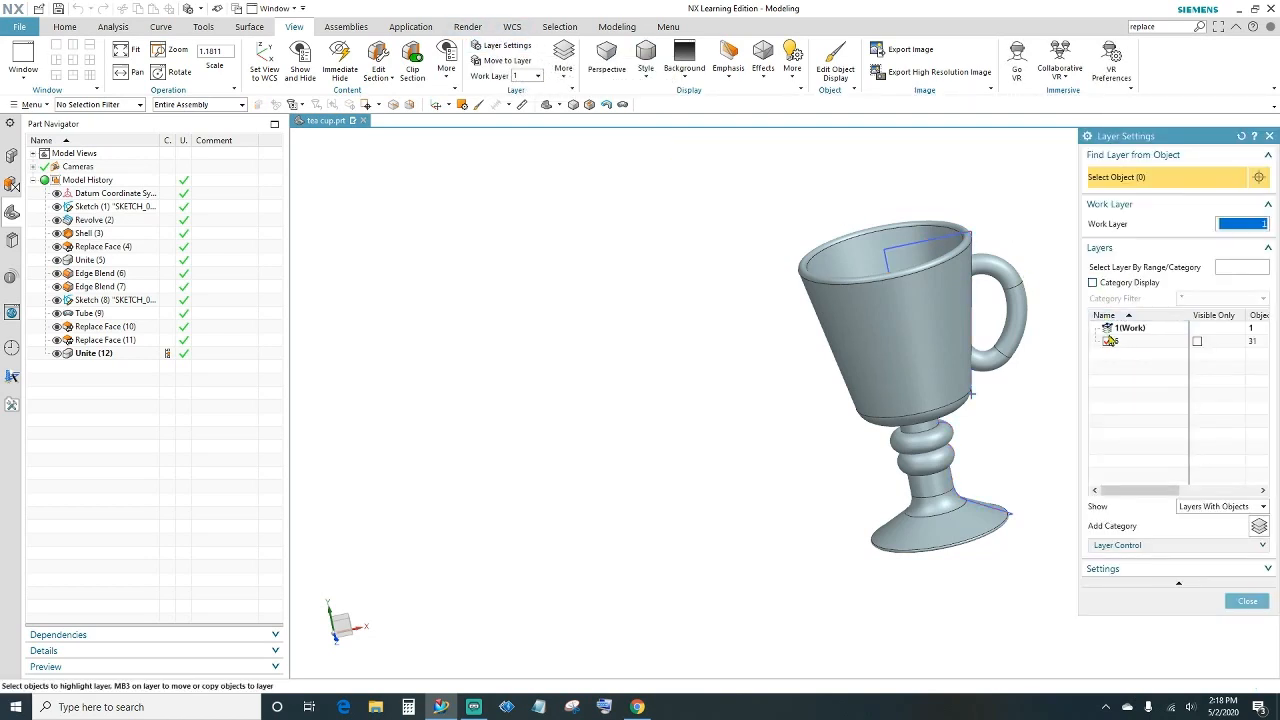
click(1109, 341)
click(1226, 600)
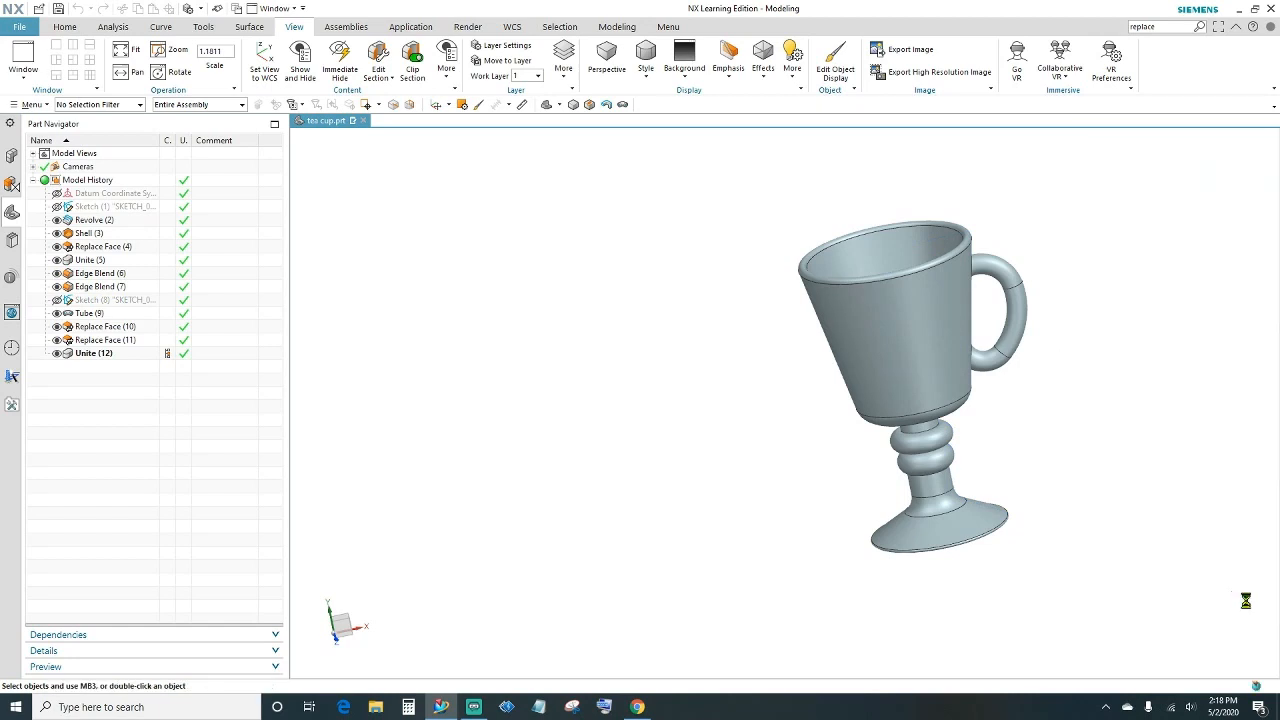
Change the display style of the view to Shaded without edges
shift+middle_drag(1114, 480, 1051, 512)
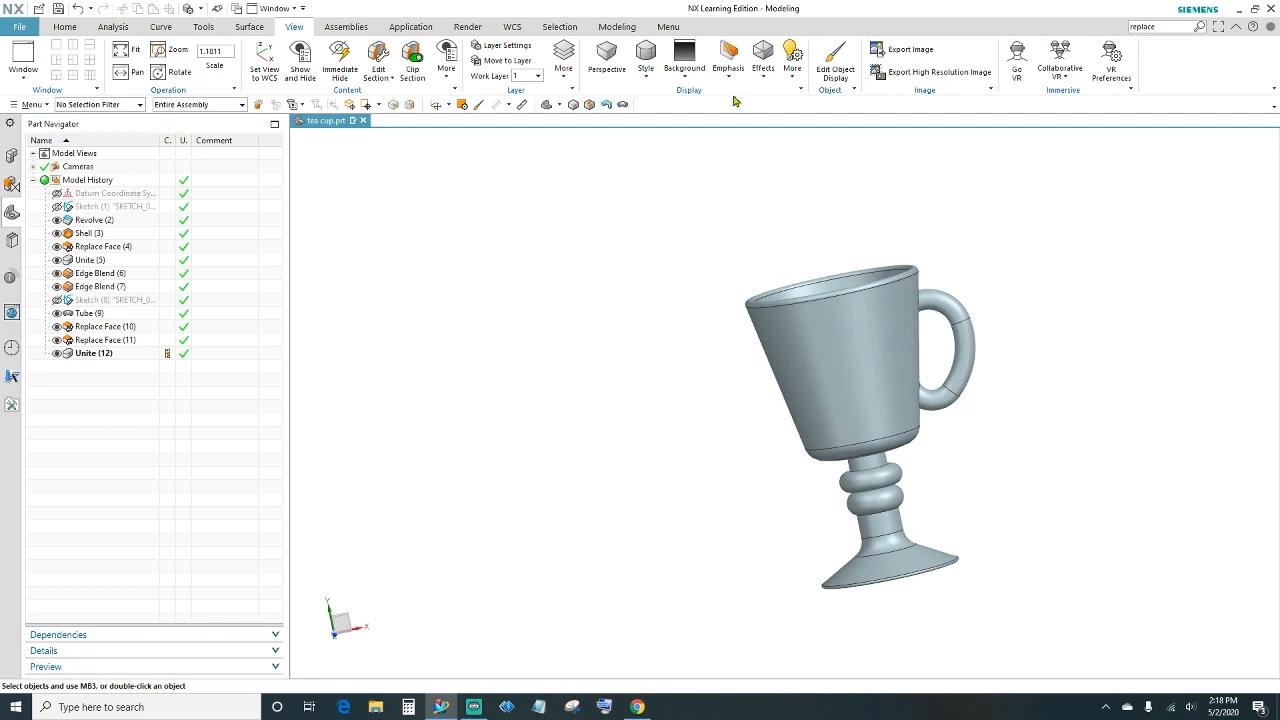
click(647, 79)
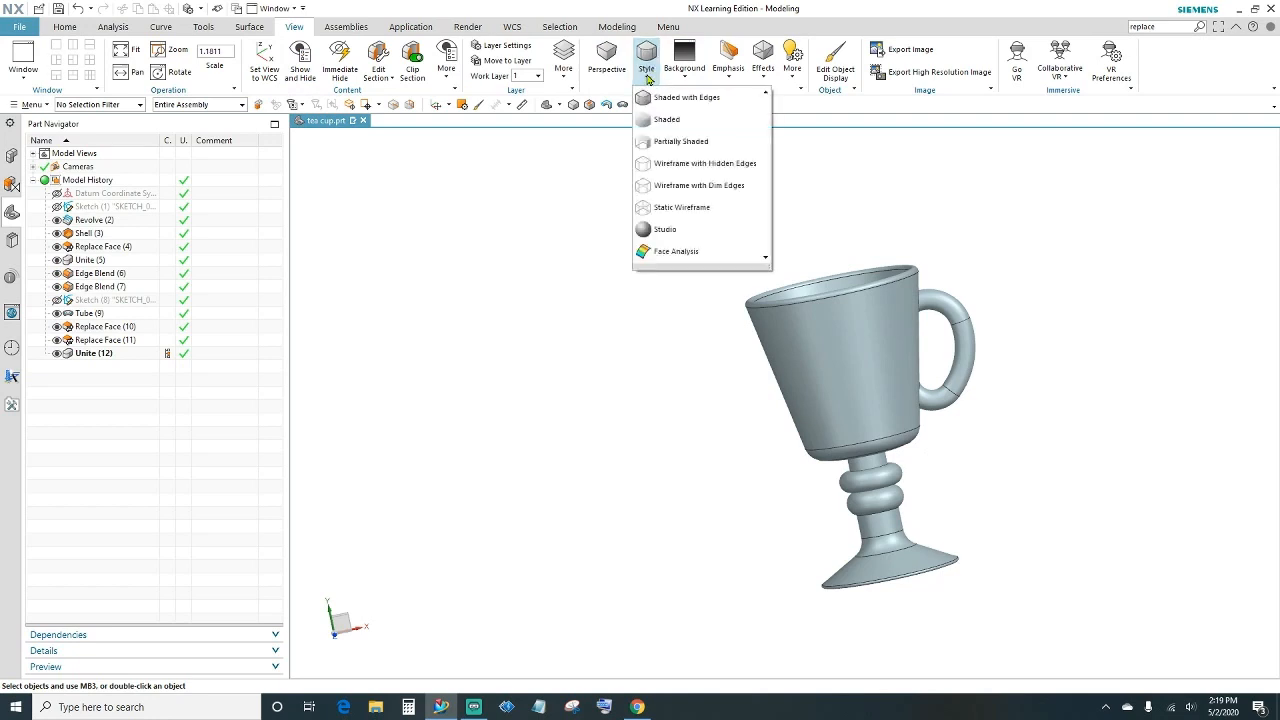
click(673, 124)
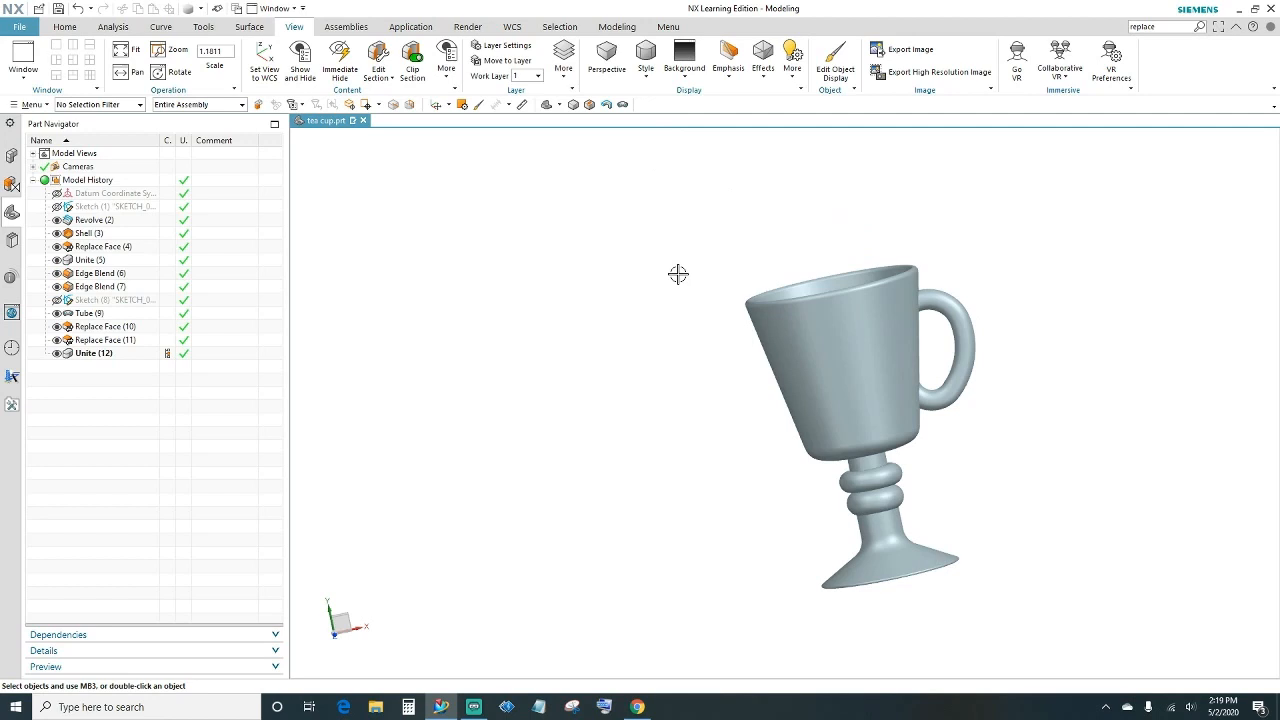
Edit the object display of the cup's solid body and set its color to Deep Pistachio
key(ctrl+j)
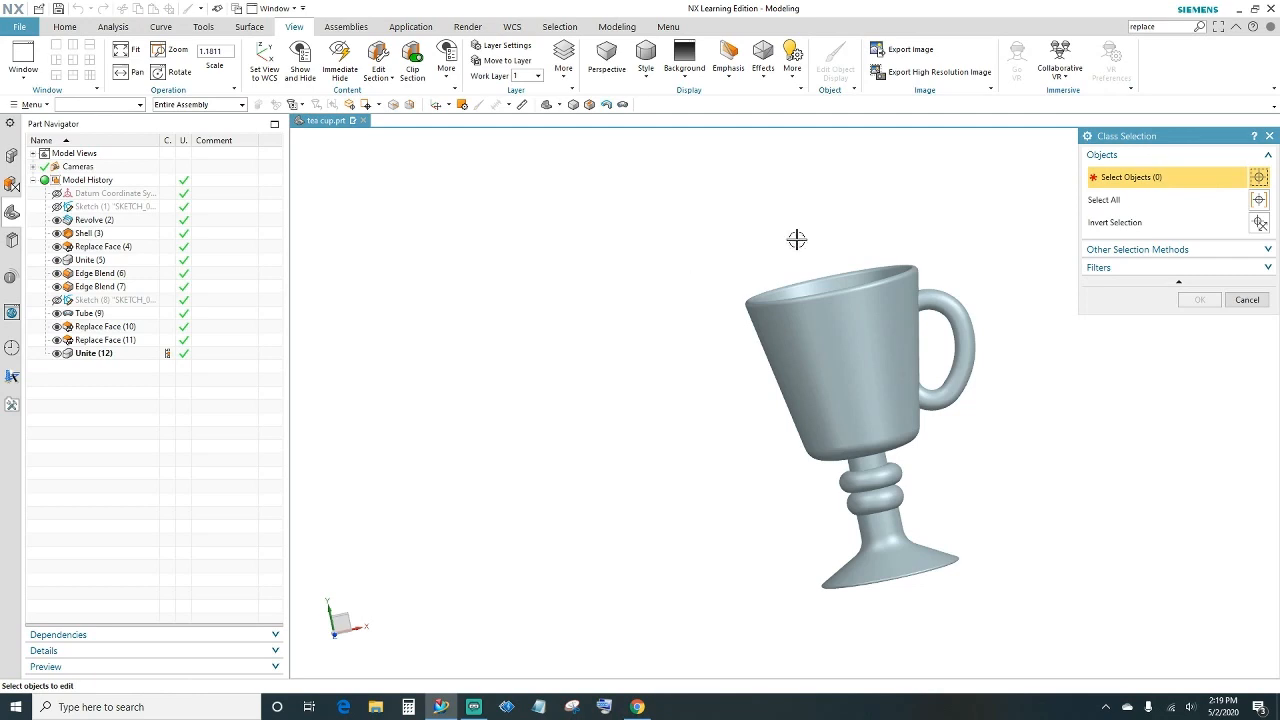
click(863, 353)
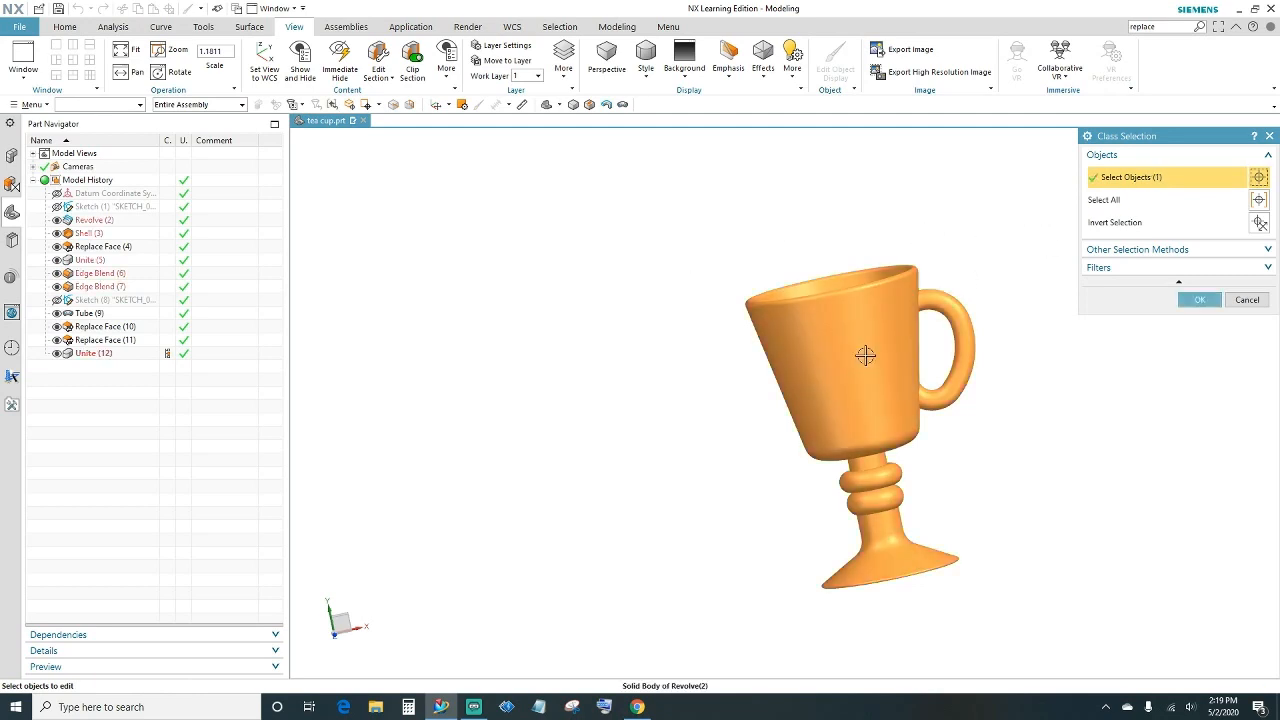
click(1199, 299)
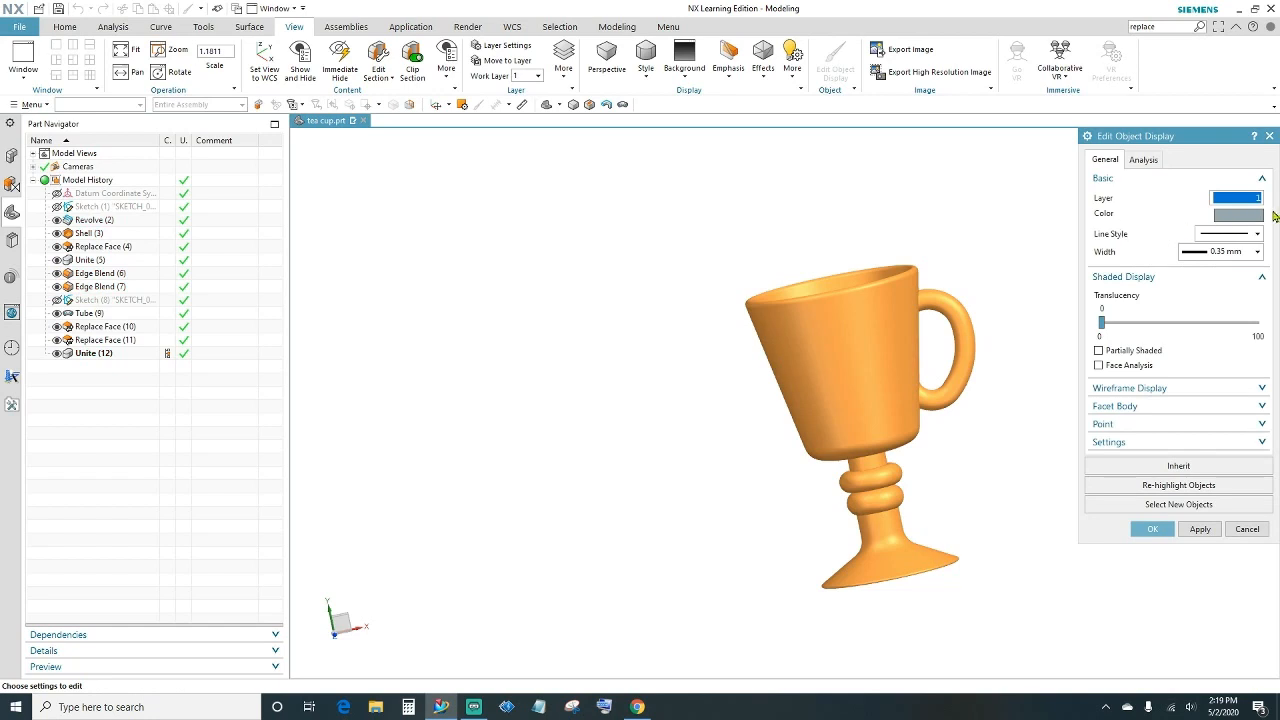
click(1240, 216)
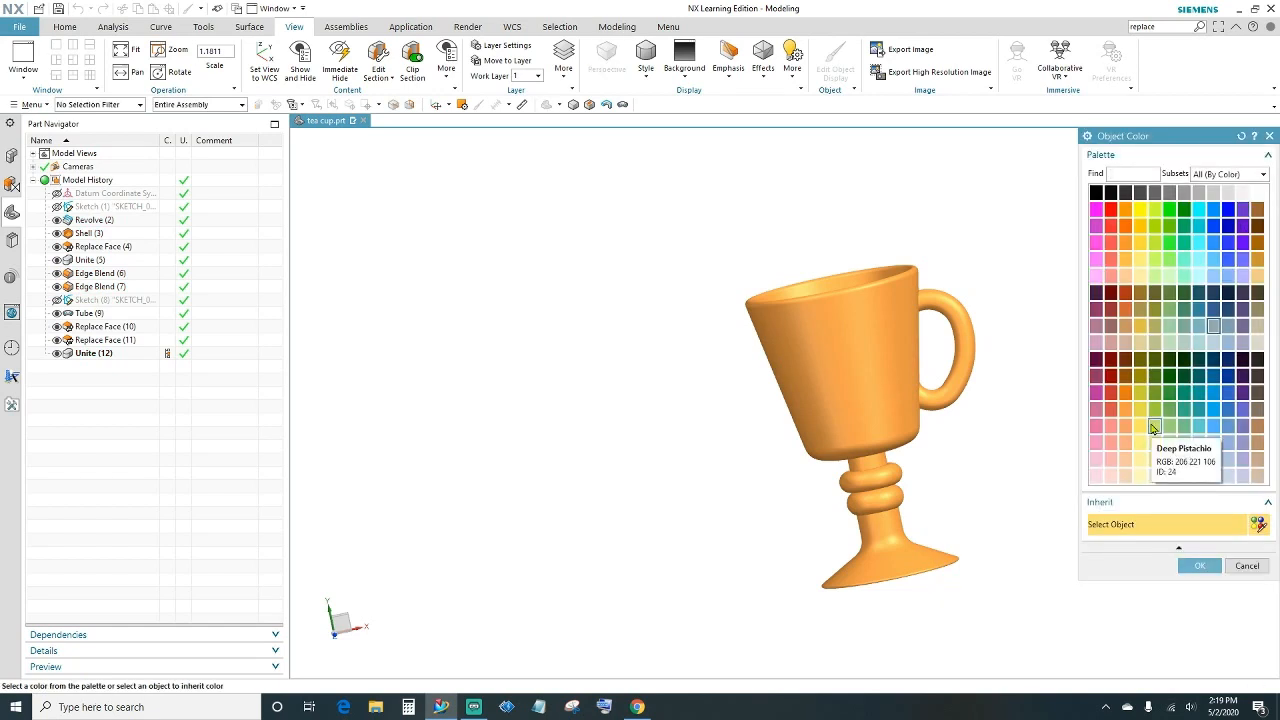
click(1155, 427)
click(1197, 565)
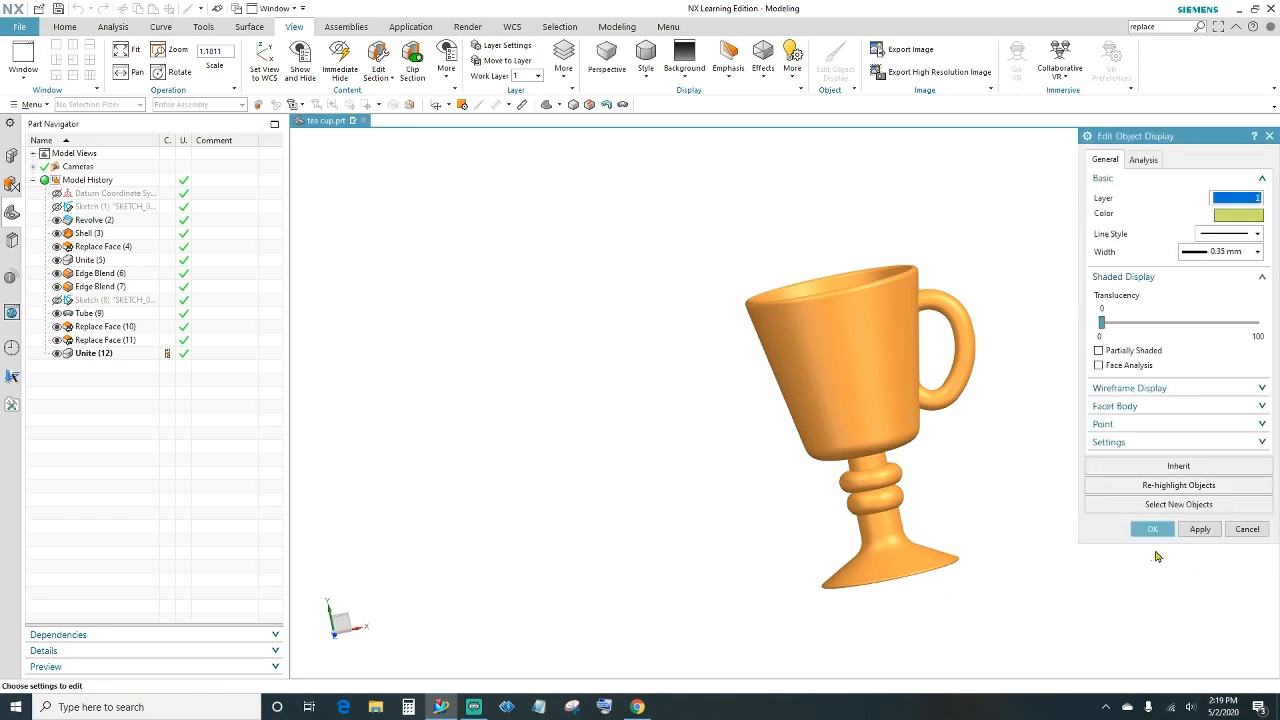
click(1146, 531)
scroll(1086, 514, up, 2)
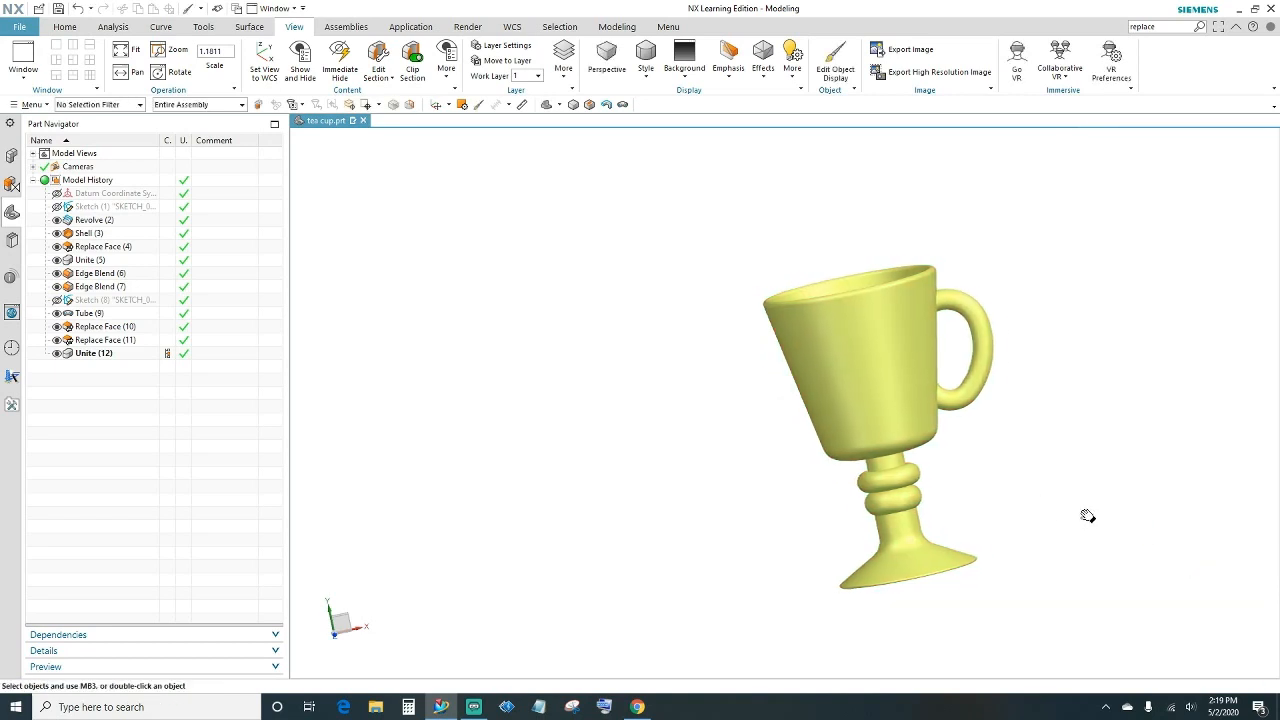
middle_drag(1125, 508, 1104, 640)
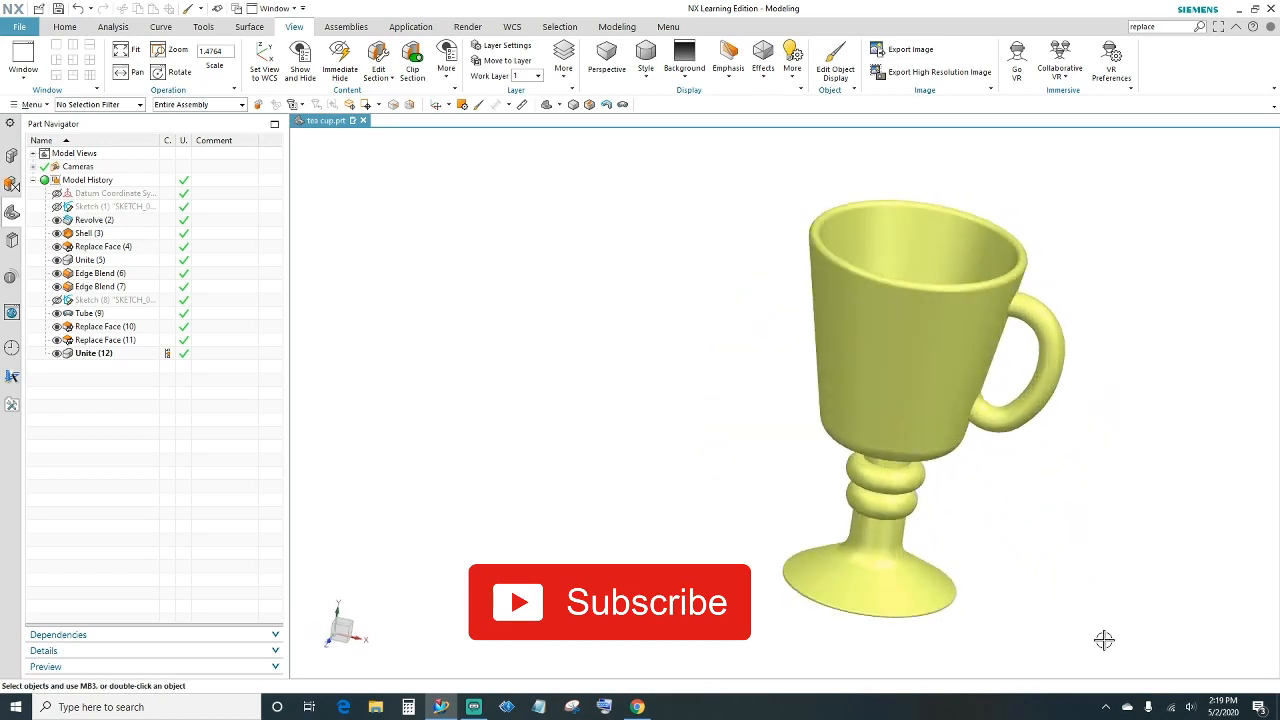